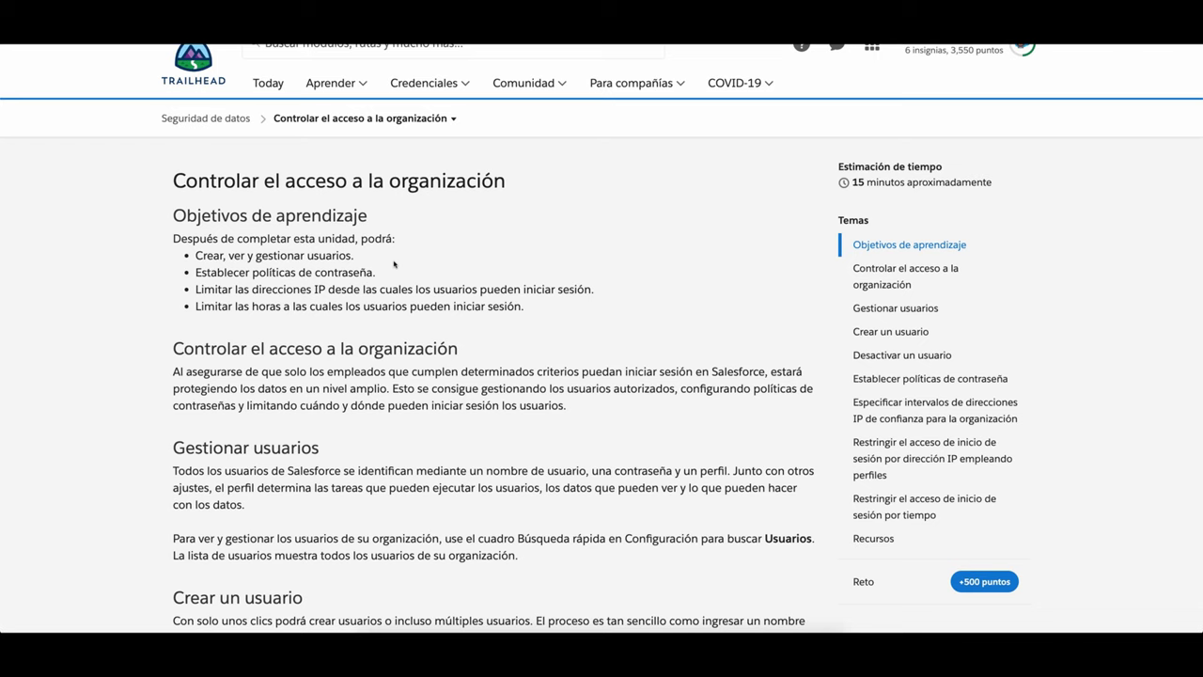
Step: Read through the unit down to the 'Create a guest administrator user and deactivate it' challenge
scroll(395, 264, "down", 2)
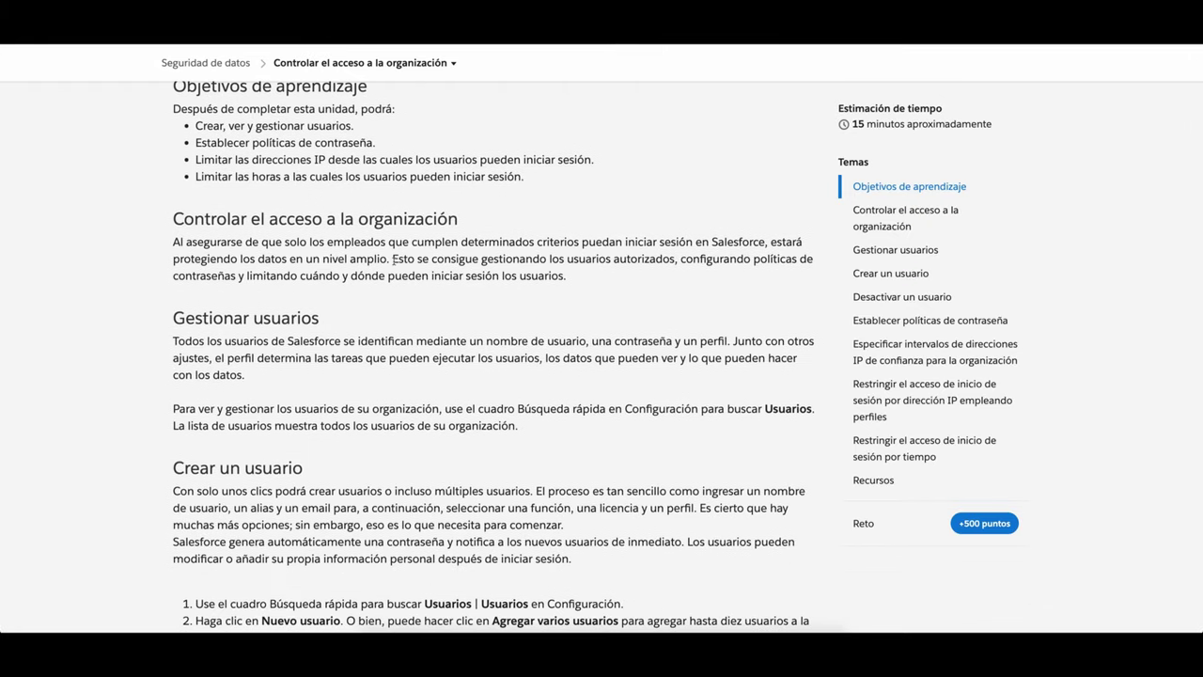
scroll(393, 258, "down", 1)
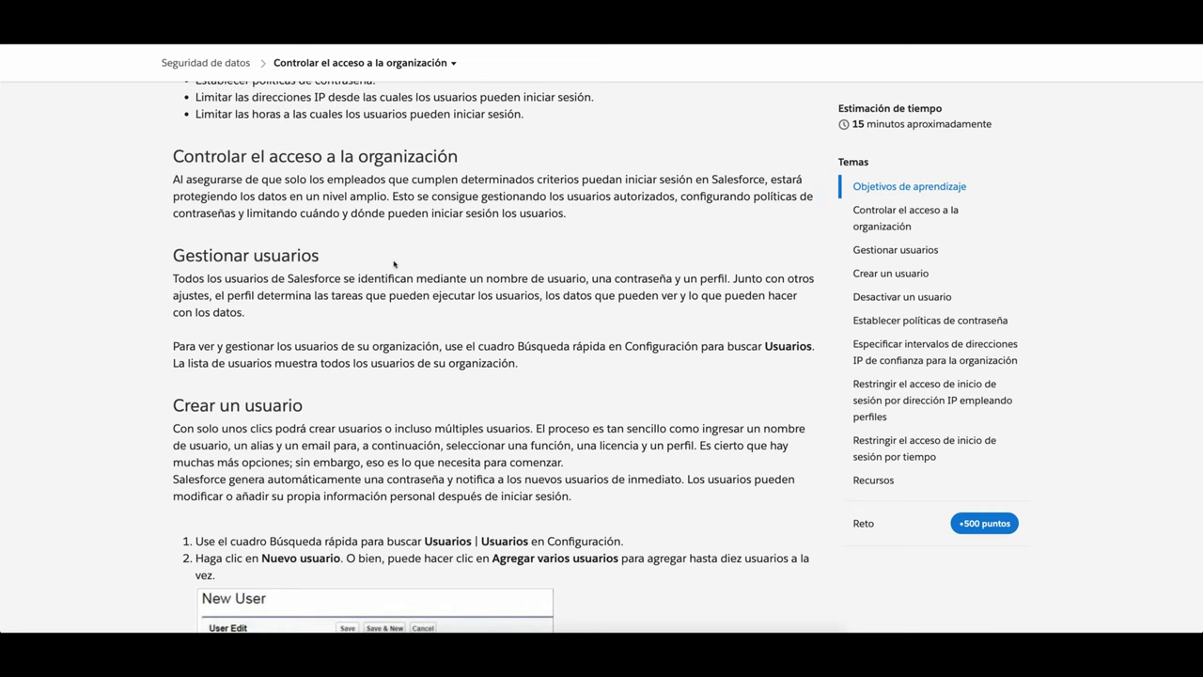
scroll(395, 264, "up", 3)
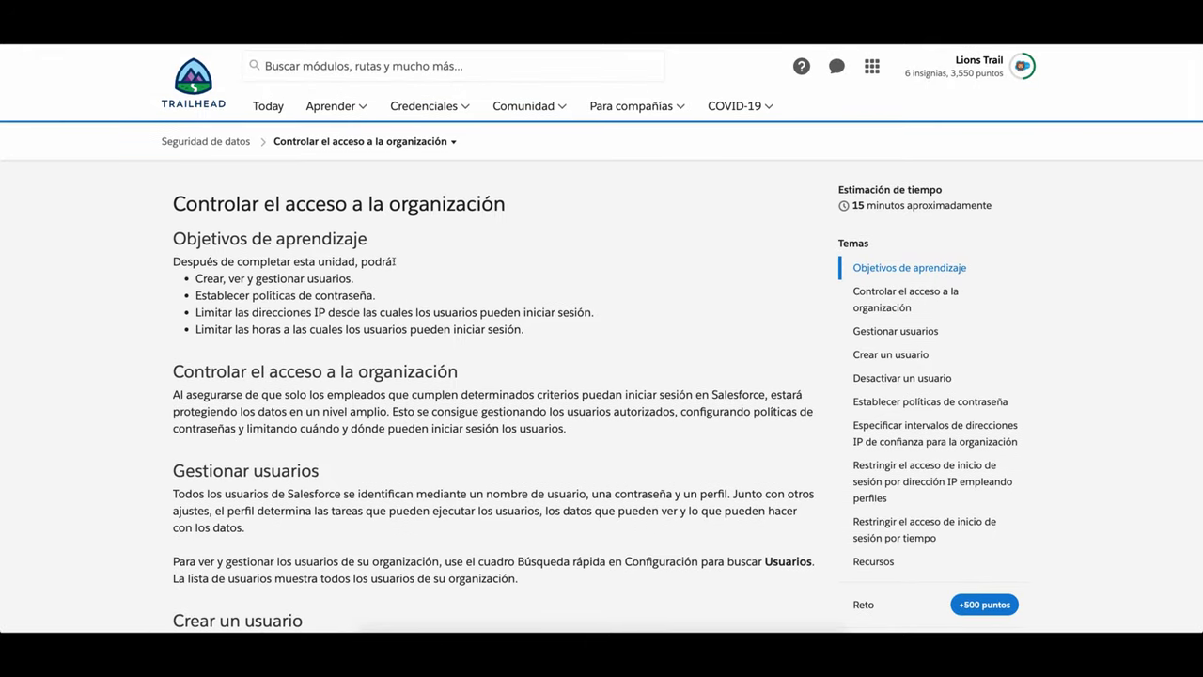
scroll(393, 262, "down", 2)
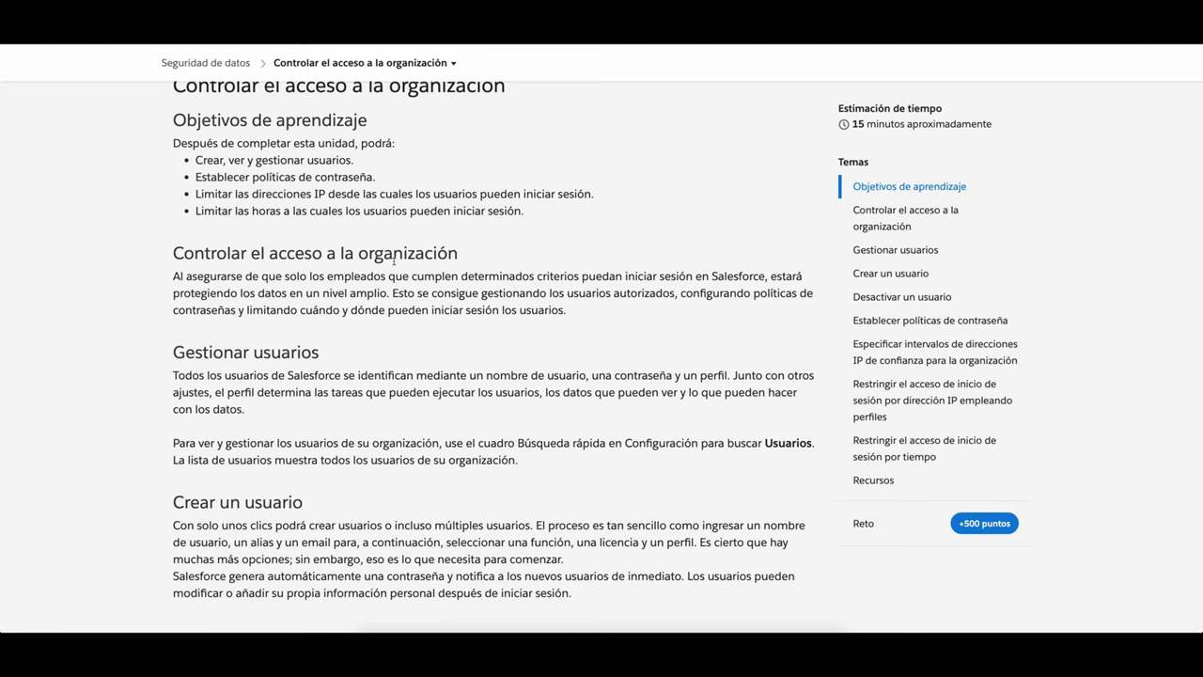
scroll(393, 261, "down", 2)
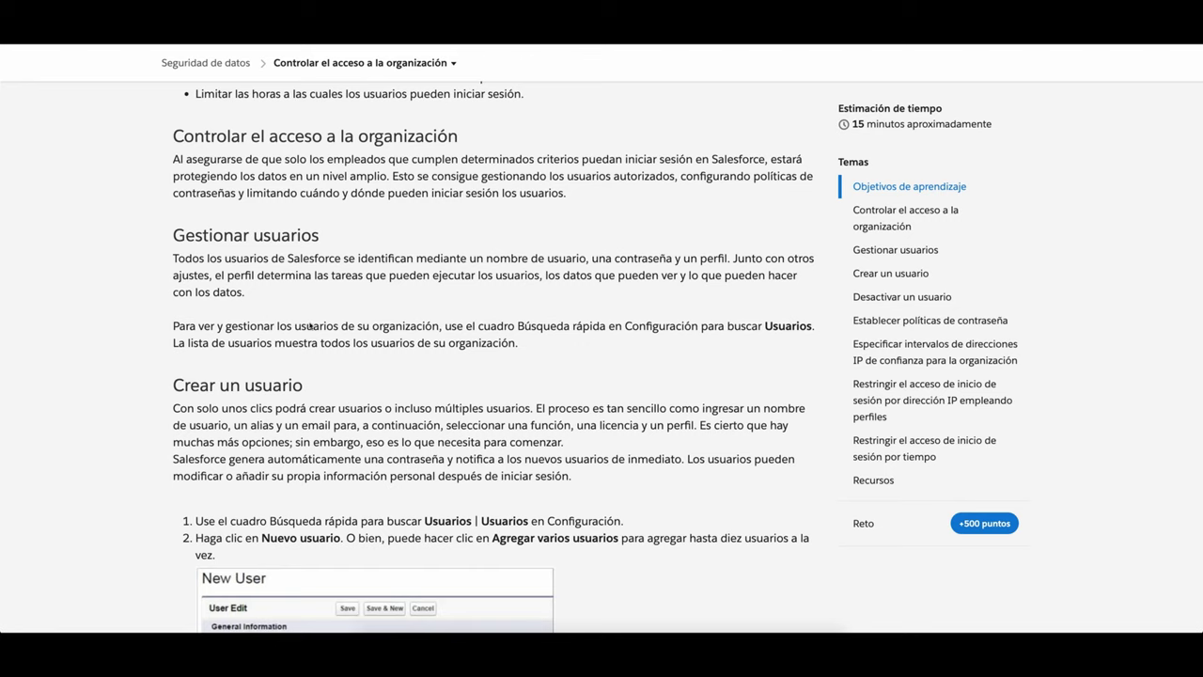
scroll(335, 331, "down", 1)
scroll(336, 331, "down", 5)
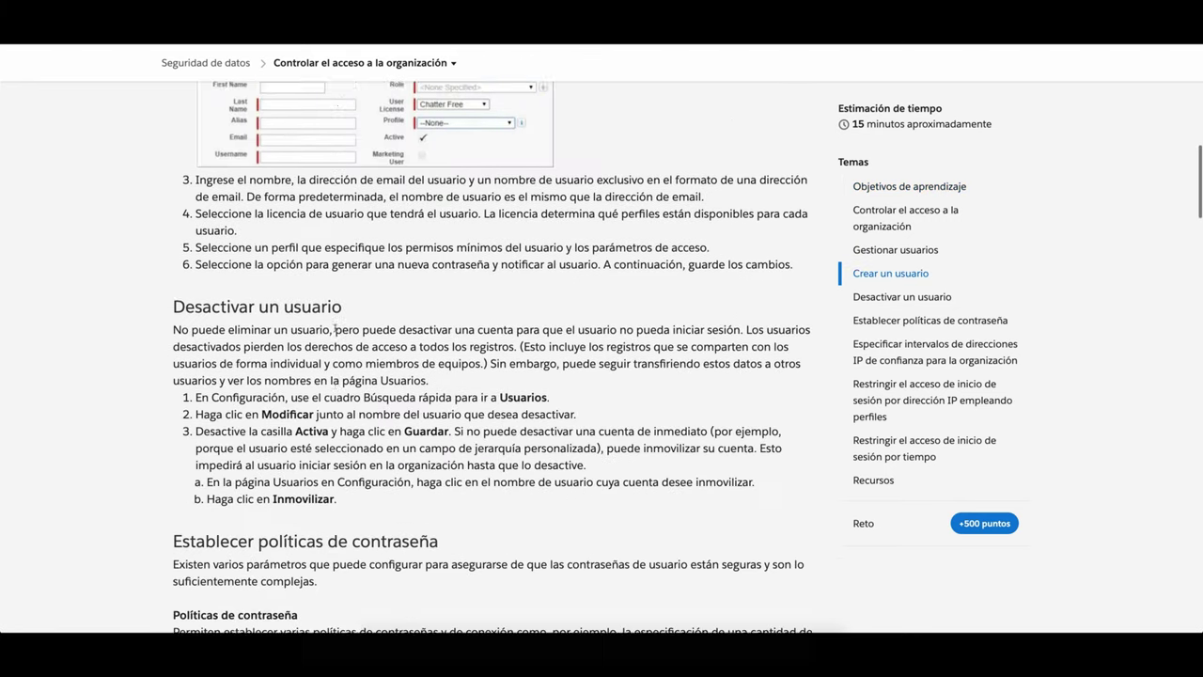
scroll(247, 252, "down", 15)
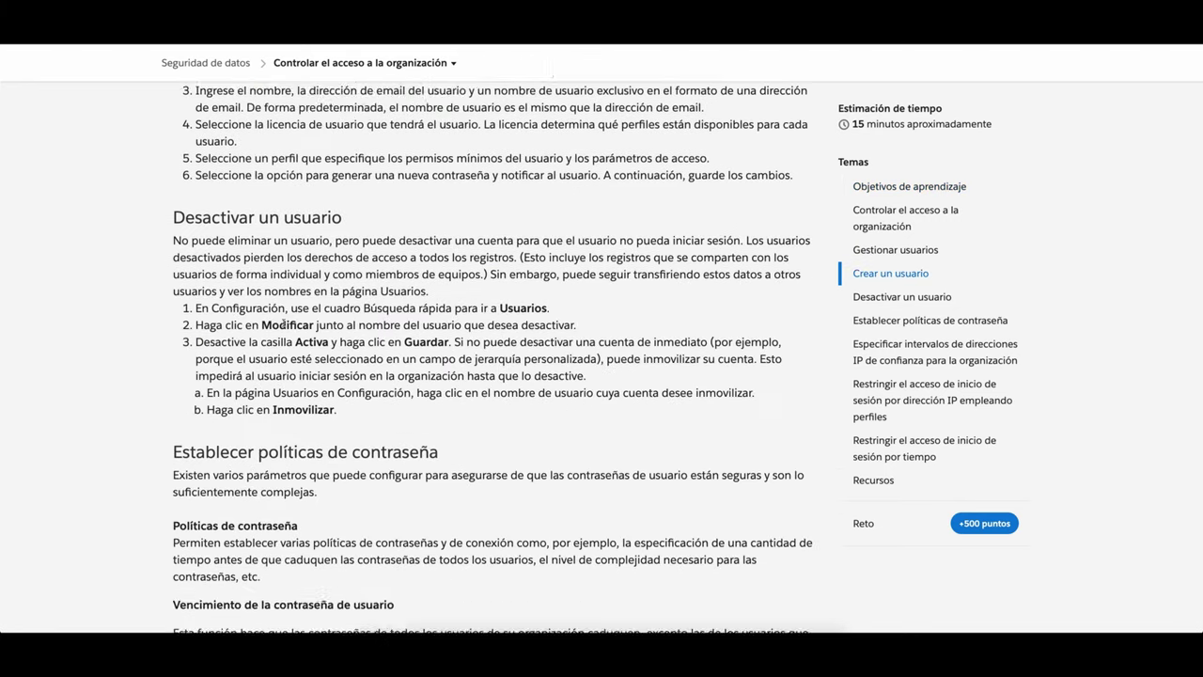
scroll(287, 326, "up", 2)
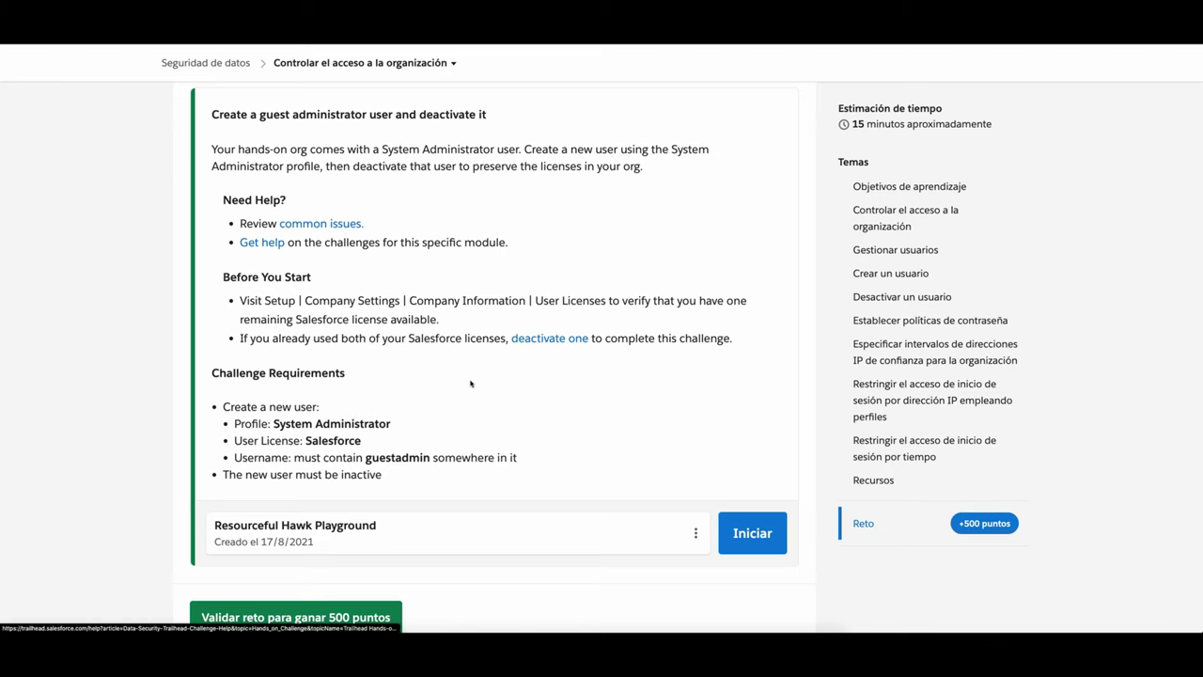
scroll(461, 393, "down", 1)
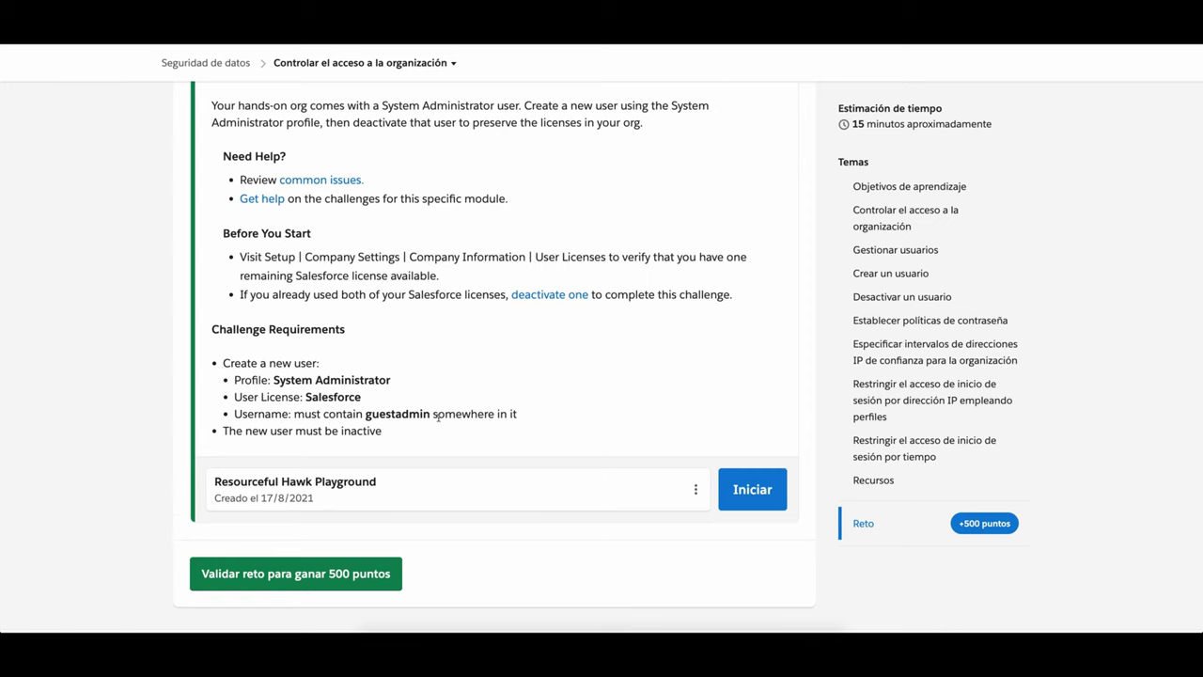
scroll(437, 417, "down", 1)
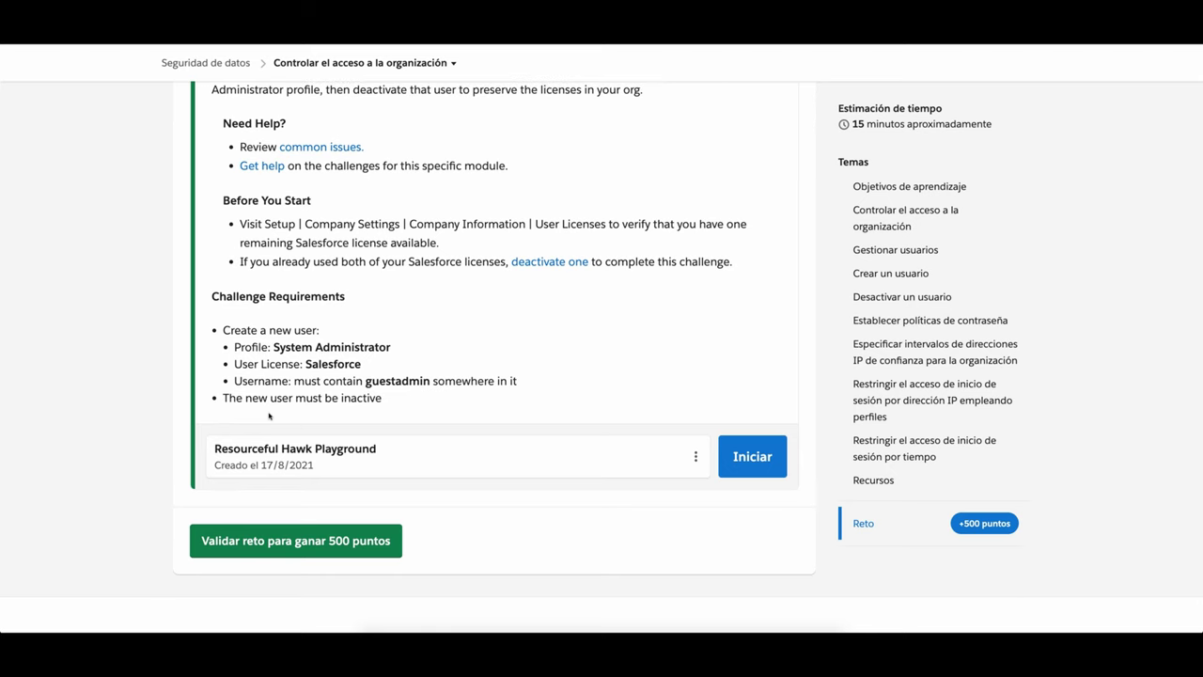
scroll(270, 415, "down", 2)
scroll(270, 414, "down", 1)
scroll(354, 415, "up", 1)
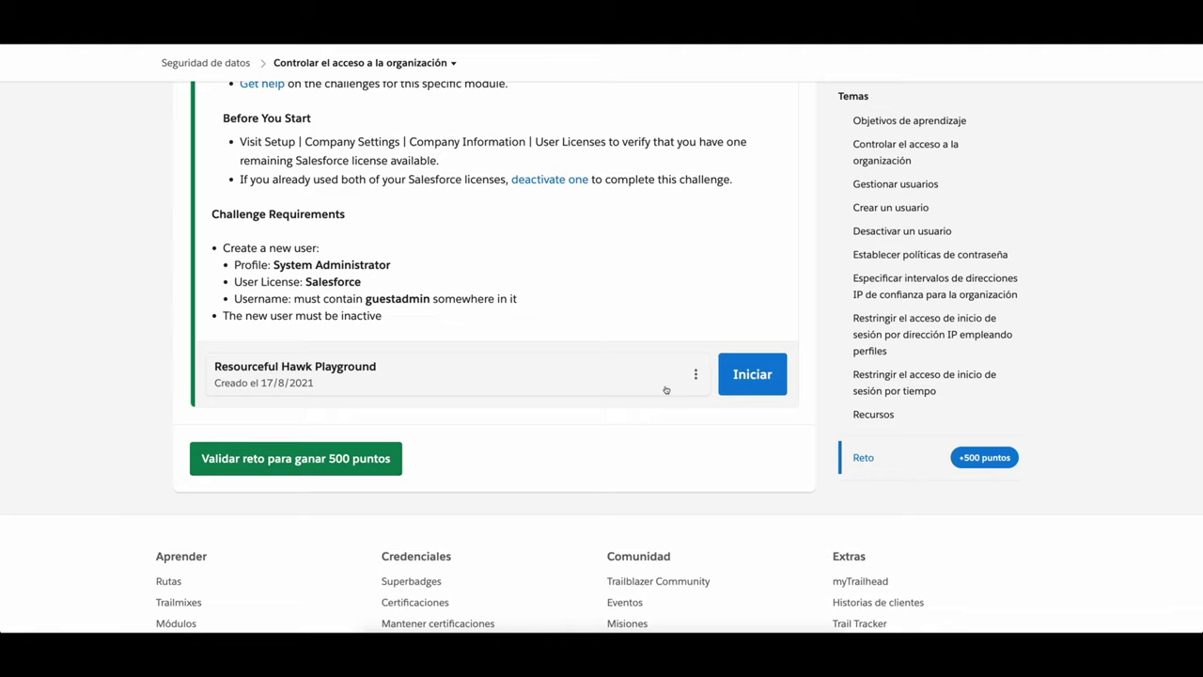
scroll(667, 389, "up", 1)
scroll(667, 388, "up", 1)
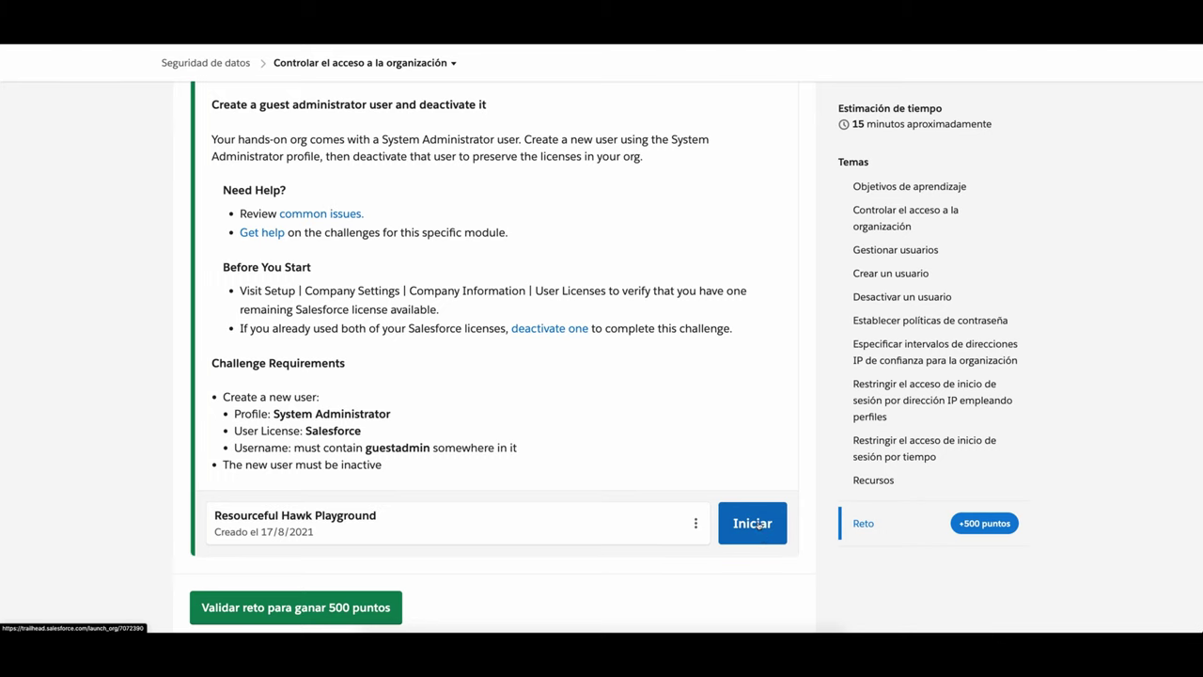
Step: Launch the Resourceful Hawk Playground org in split view beside the Trailhead unit
left_click(757, 524)
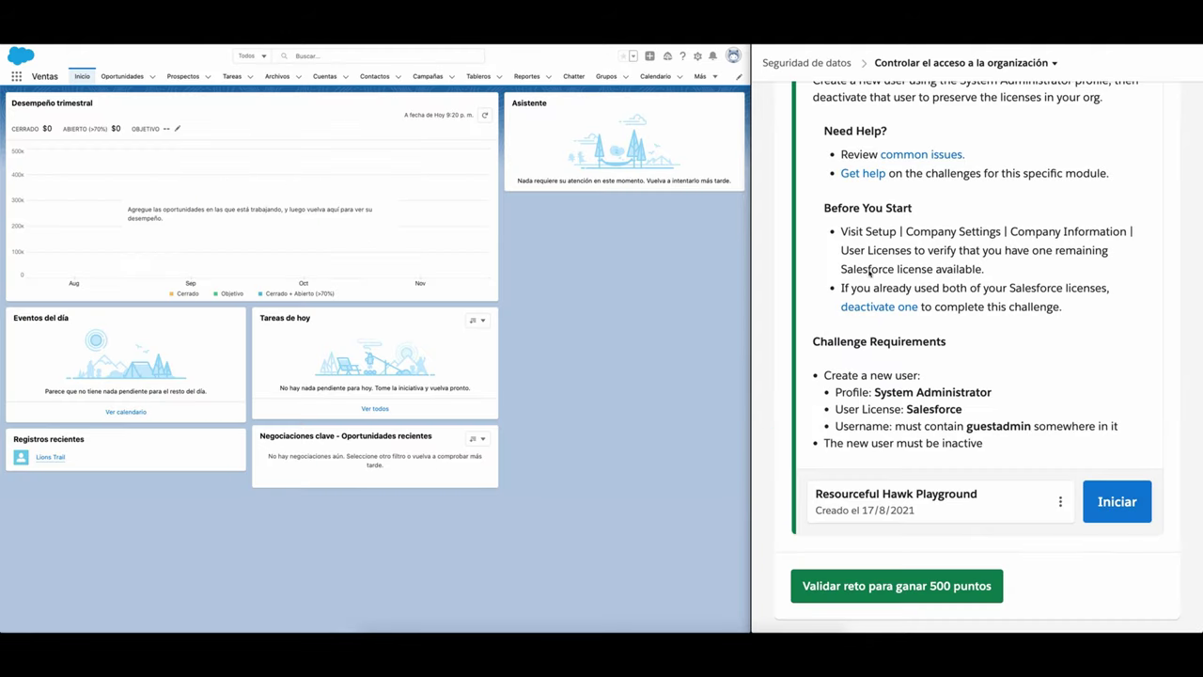
scroll(870, 271, "up", 20)
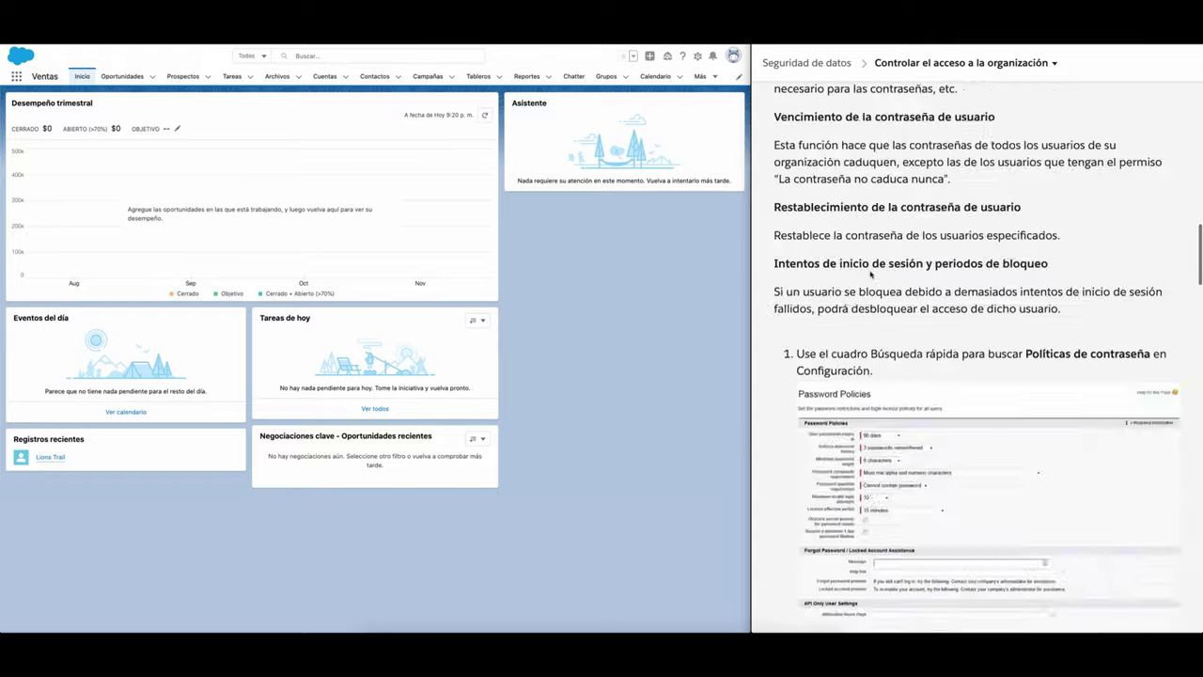
scroll(870, 272, "up", 15)
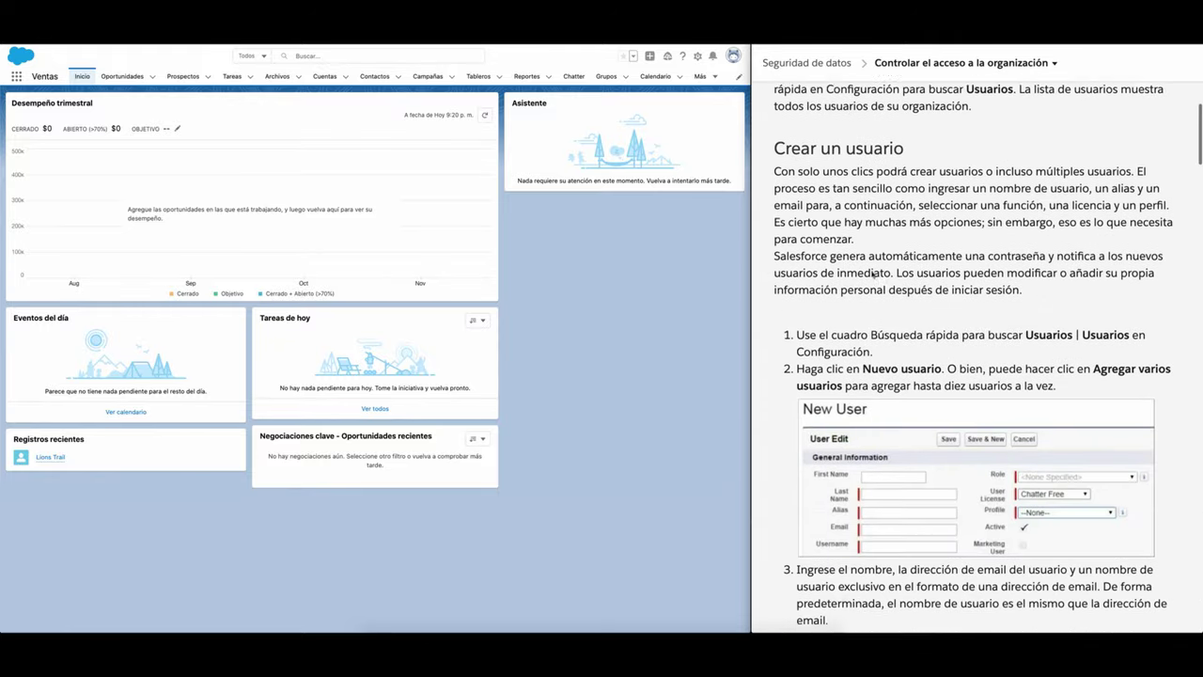
scroll(872, 273, "down", 3)
scroll(872, 273, "up", 2)
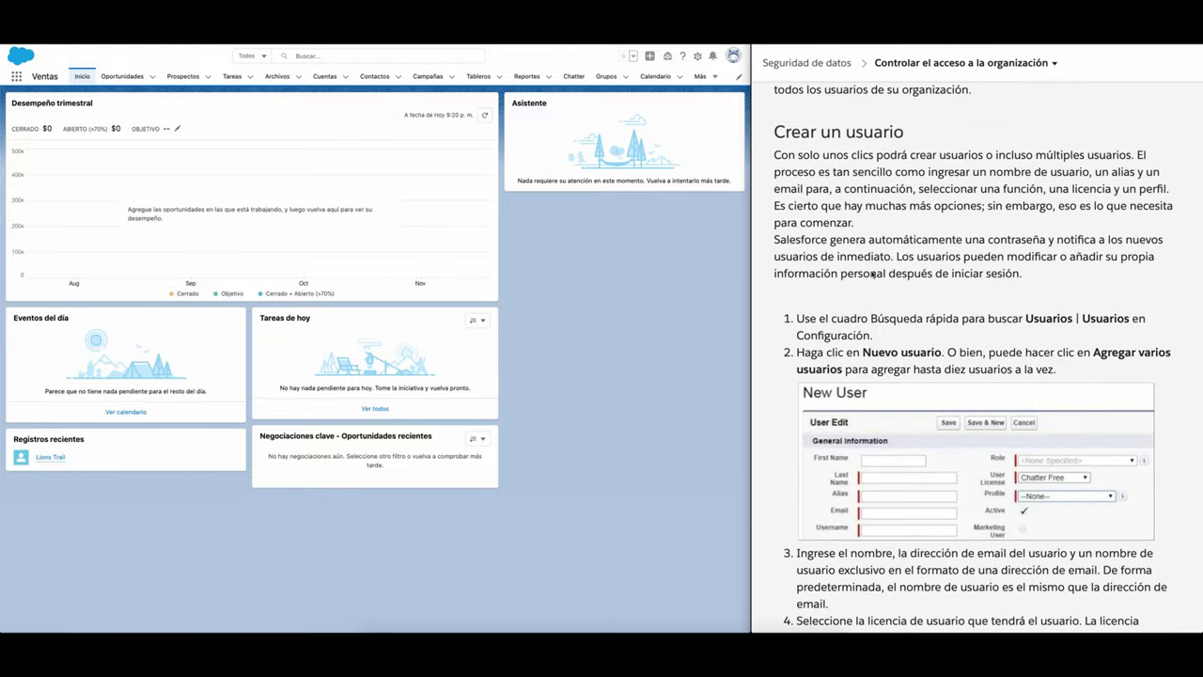
scroll(873, 273, "down", 15)
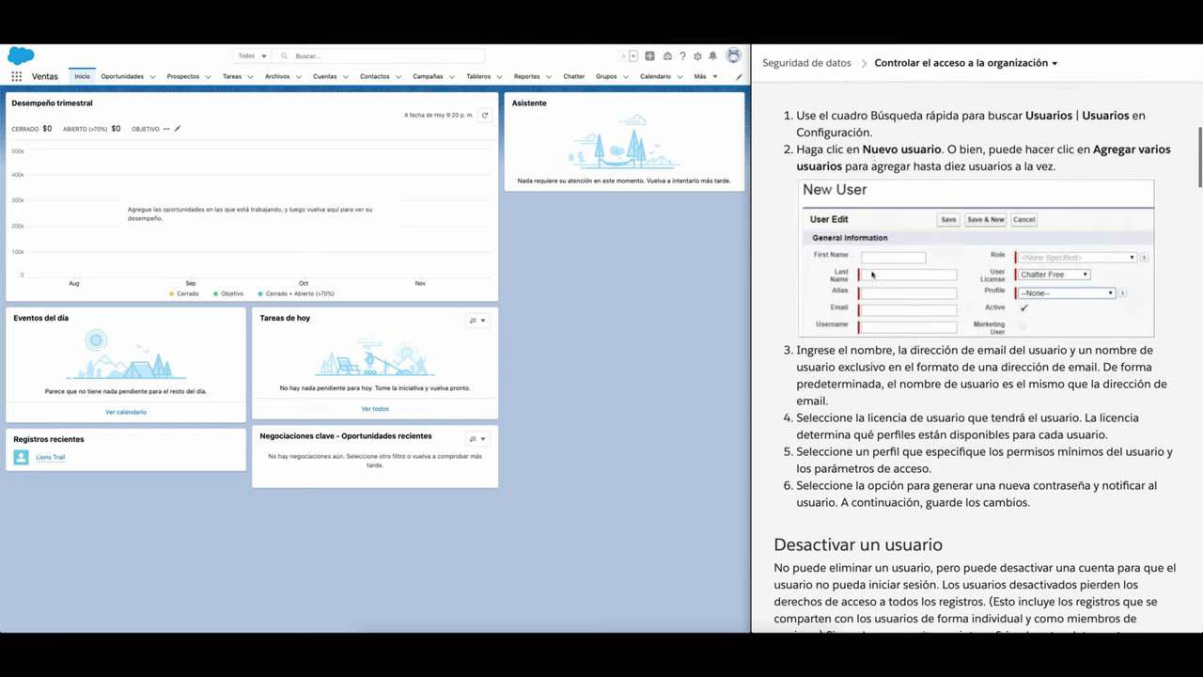
scroll(872, 273, "down", 10)
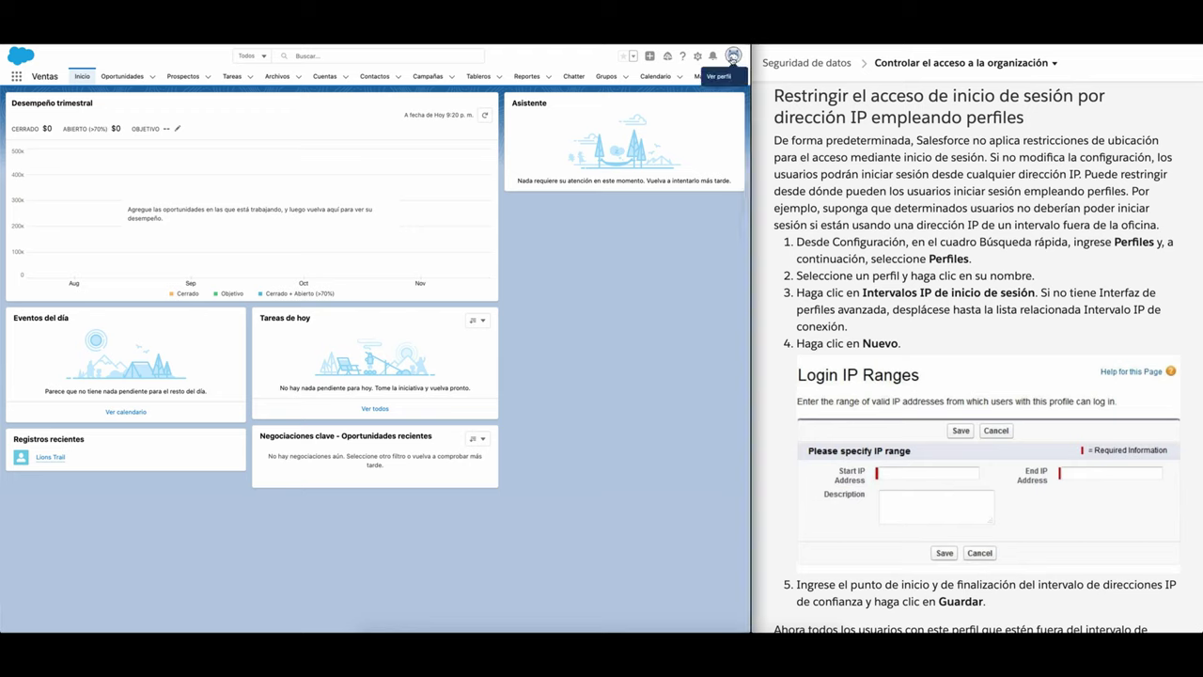
Step: Set the org's display language to English in Language & Time Zone settings and save
left_click(733, 55)
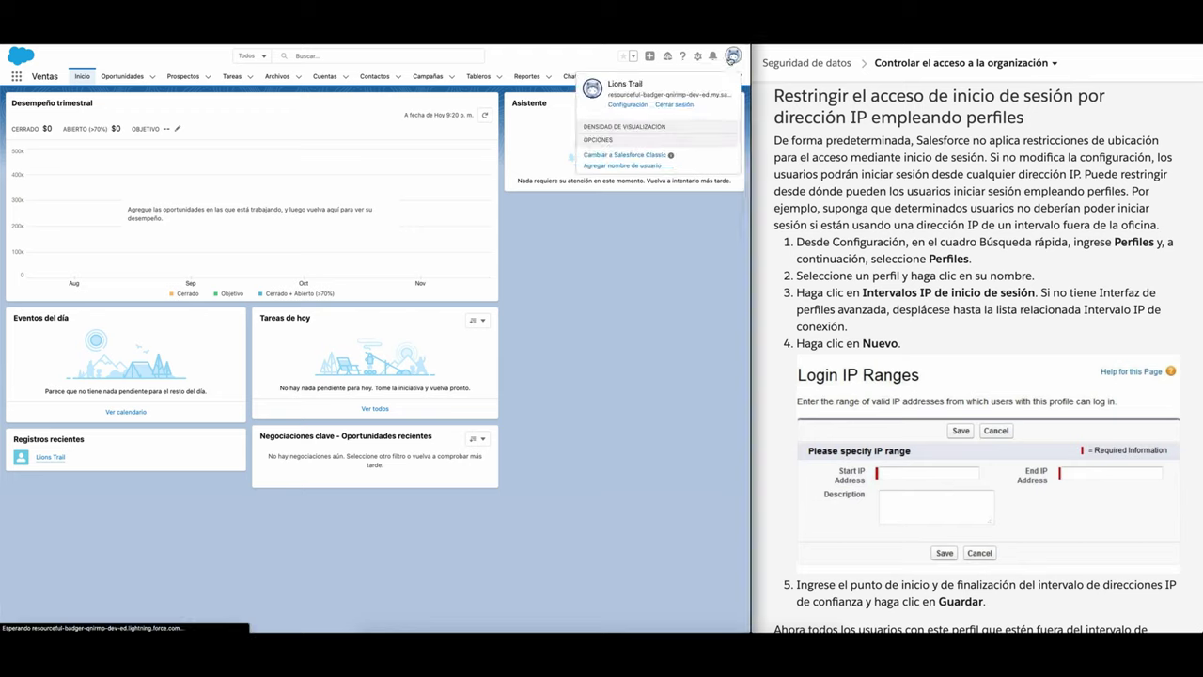
left_click(733, 55)
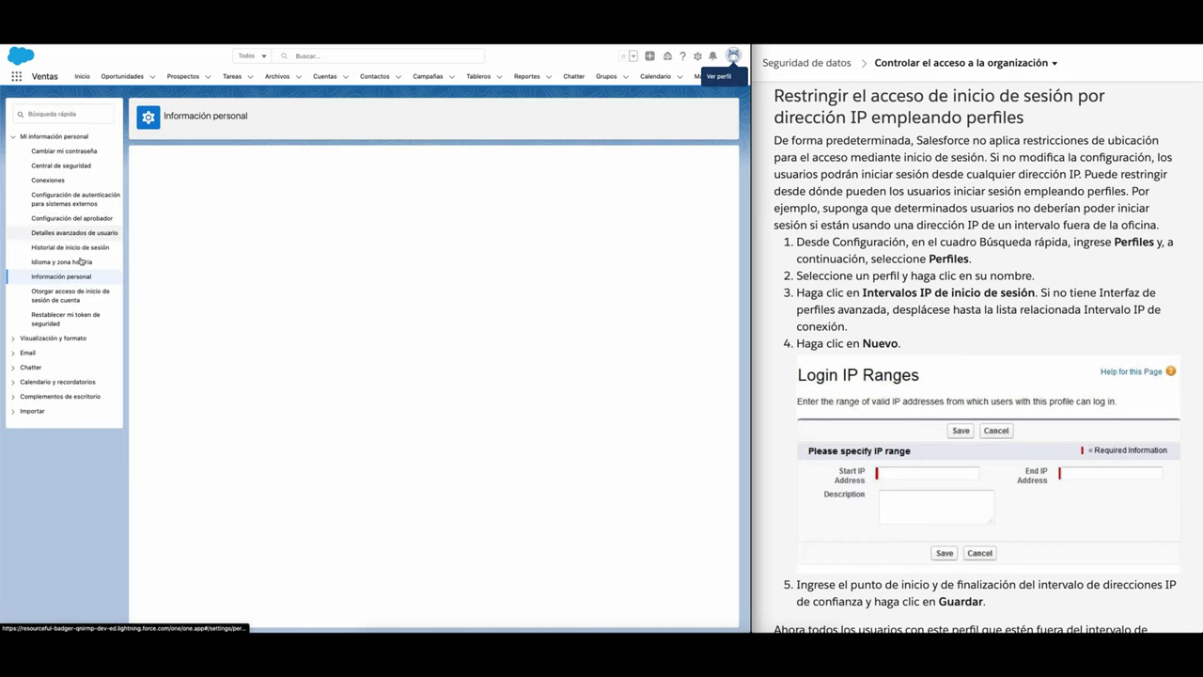
left_click(81, 263)
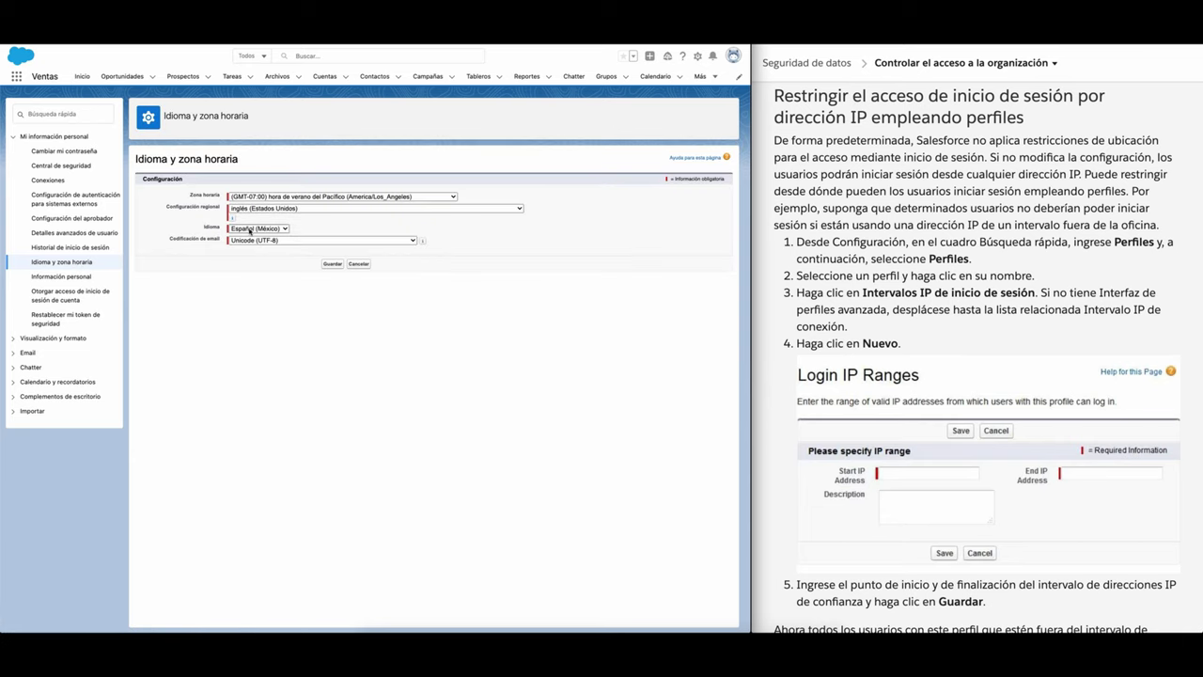
left_click(251, 230)
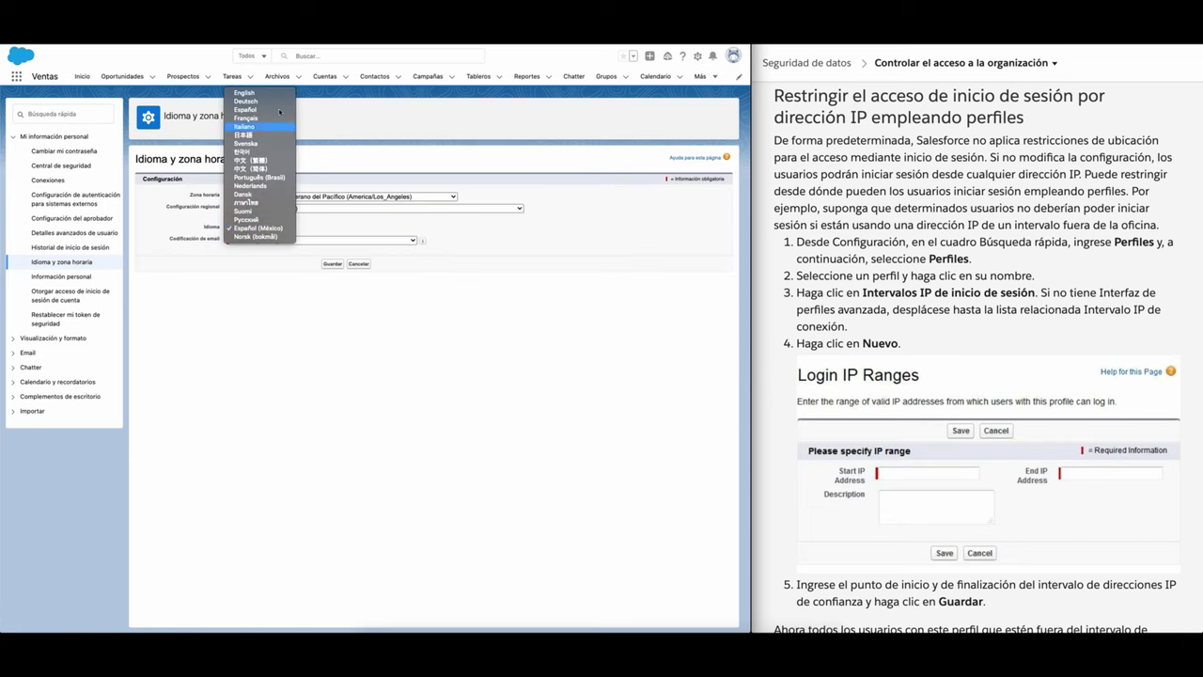
left_click(276, 94)
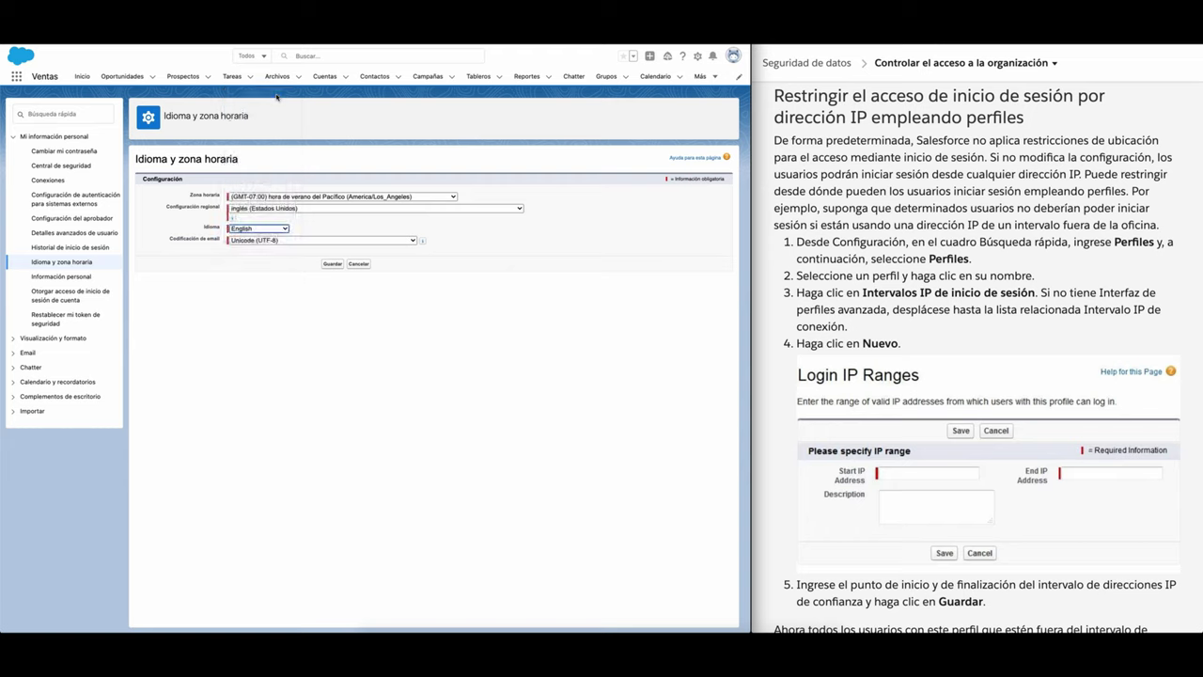
left_click(337, 265)
left_click(338, 265)
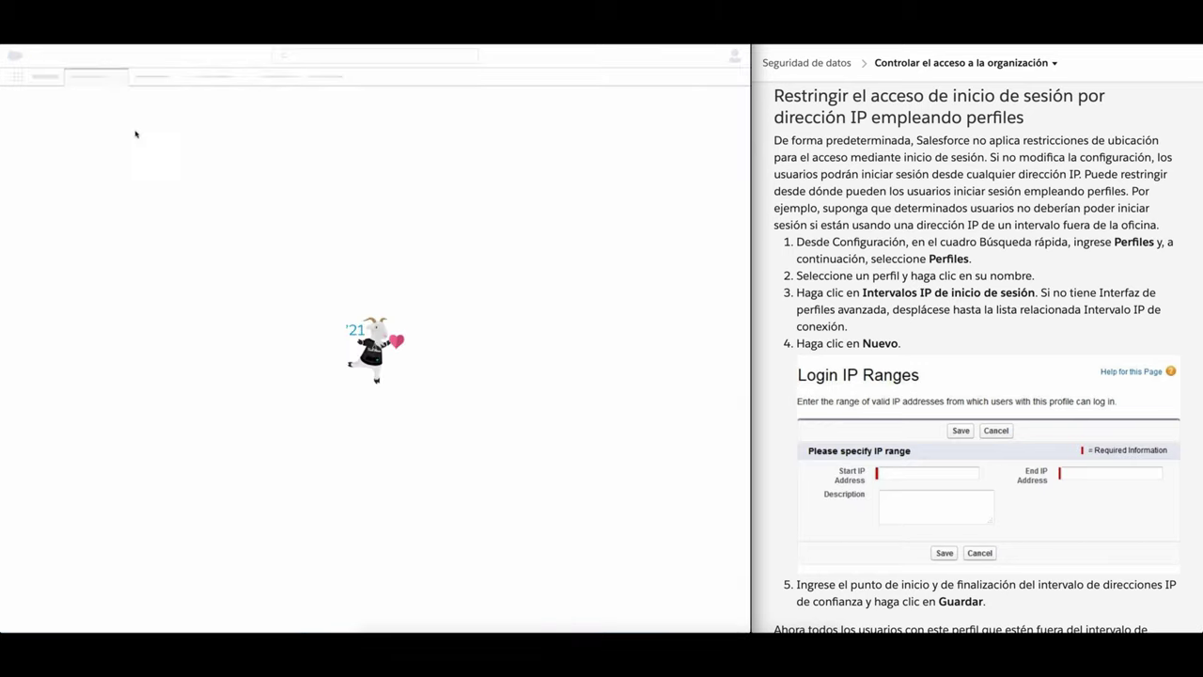
Step: Switch the Trailhead site to English and scroll to the Create a User steps
scroll(865, 376, "down", 20)
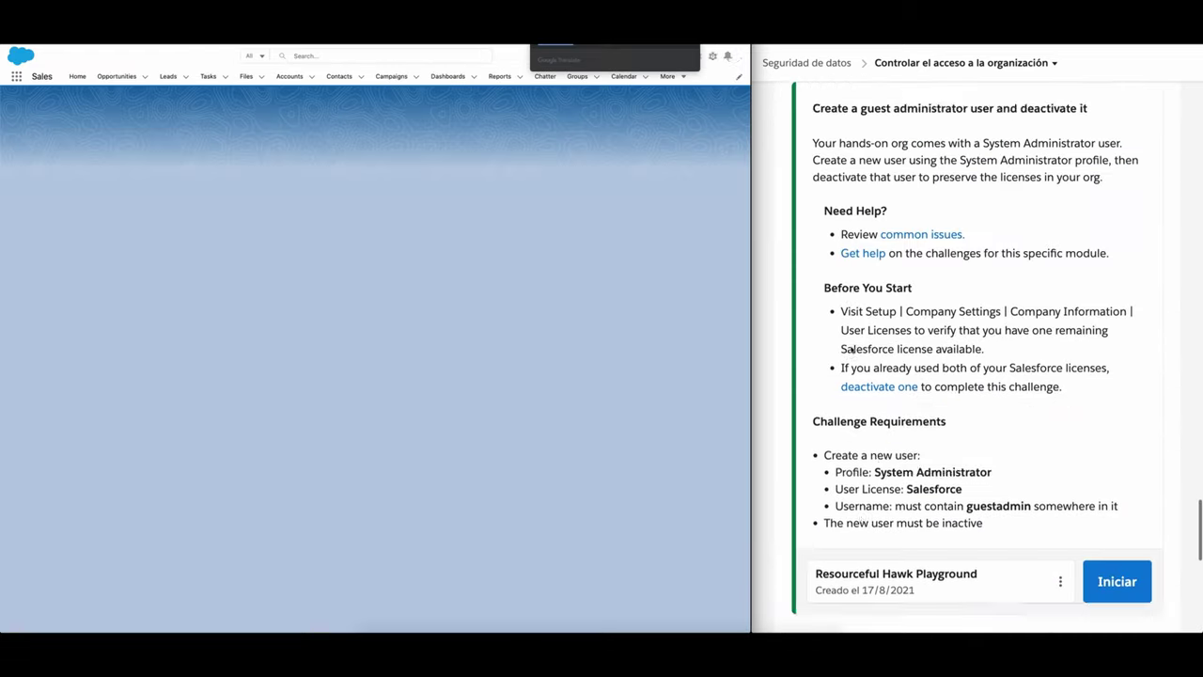
scroll(898, 407, "down", 5)
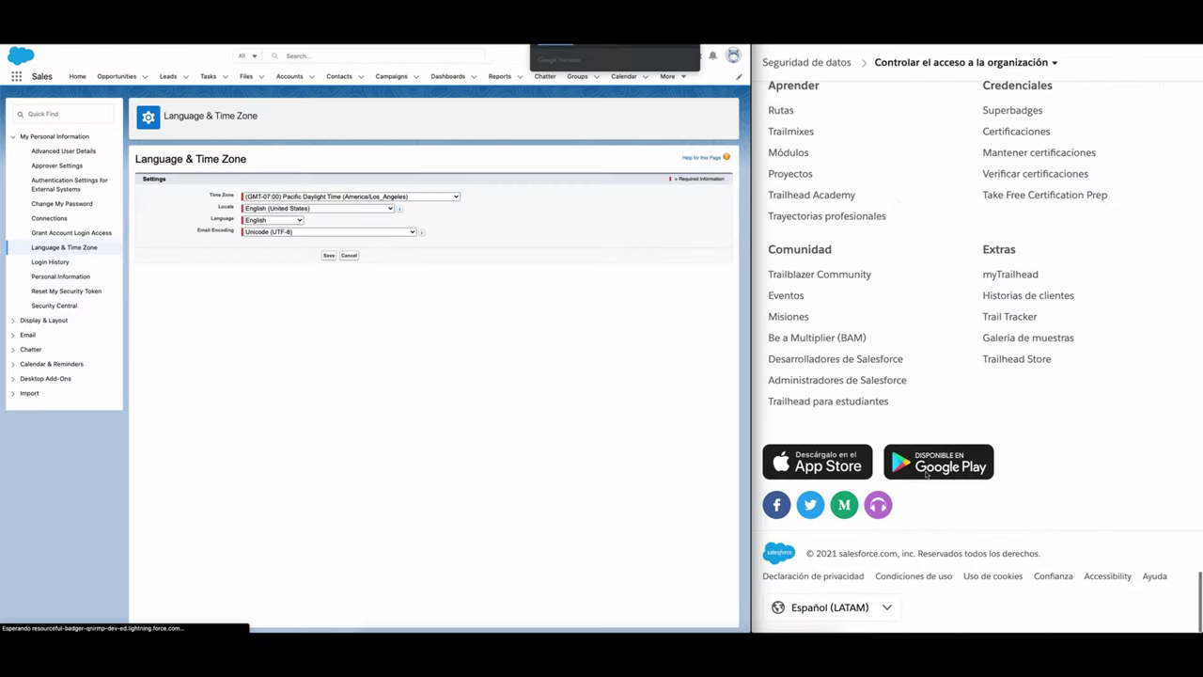
left_click(866, 609)
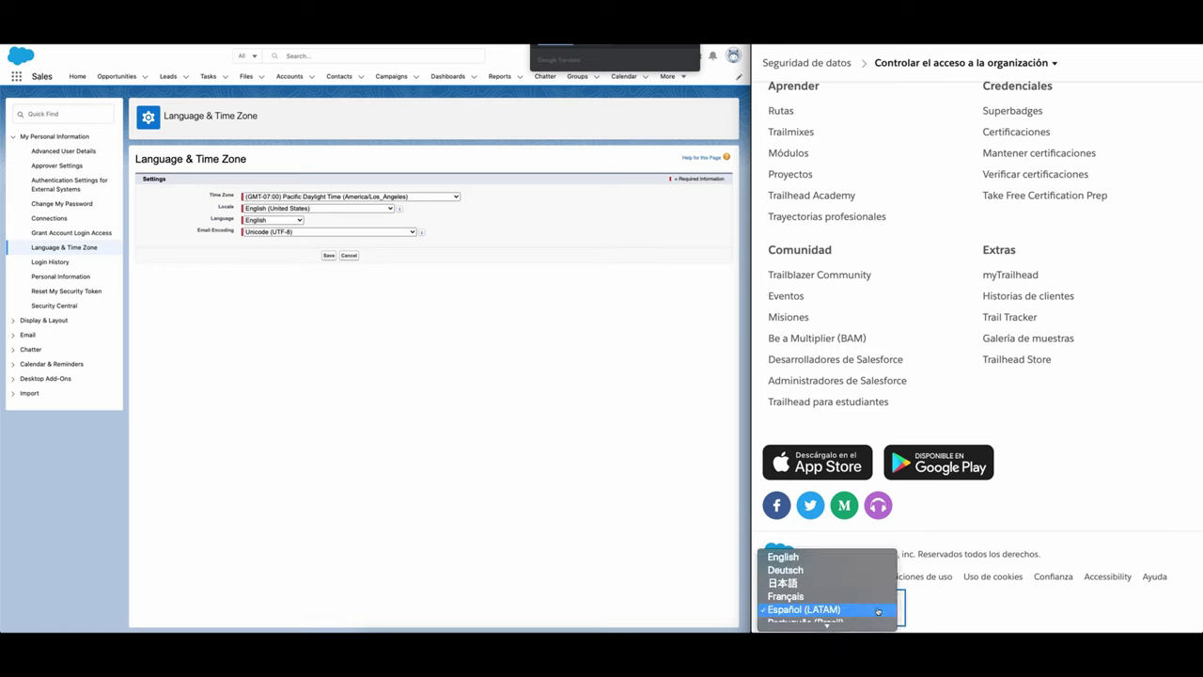
key("Escape")
left_click(822, 565)
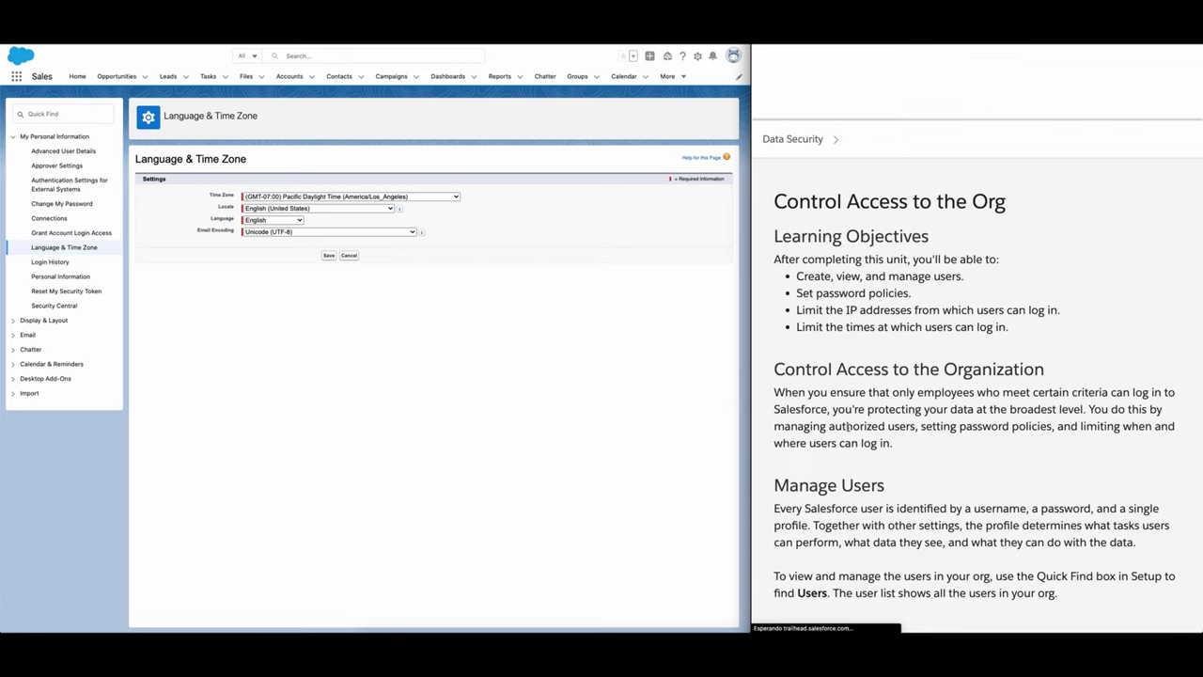
scroll(848, 427, "down", 5)
scroll(848, 428, "down", 4)
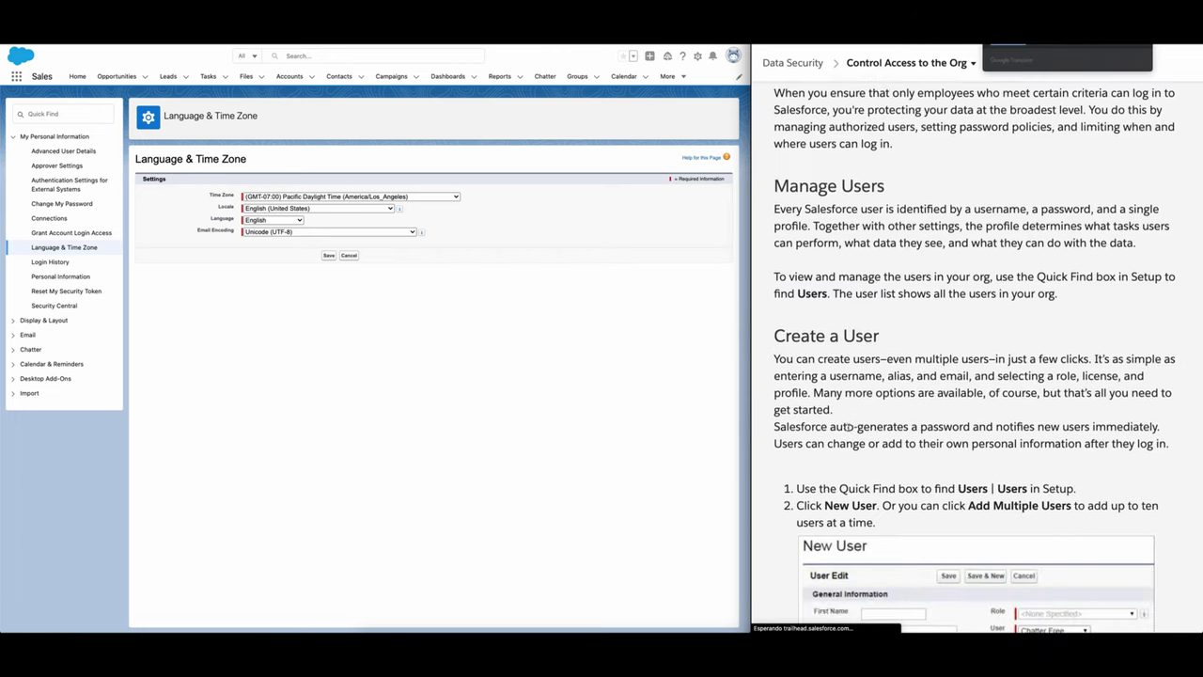
scroll(849, 428, "down", 2)
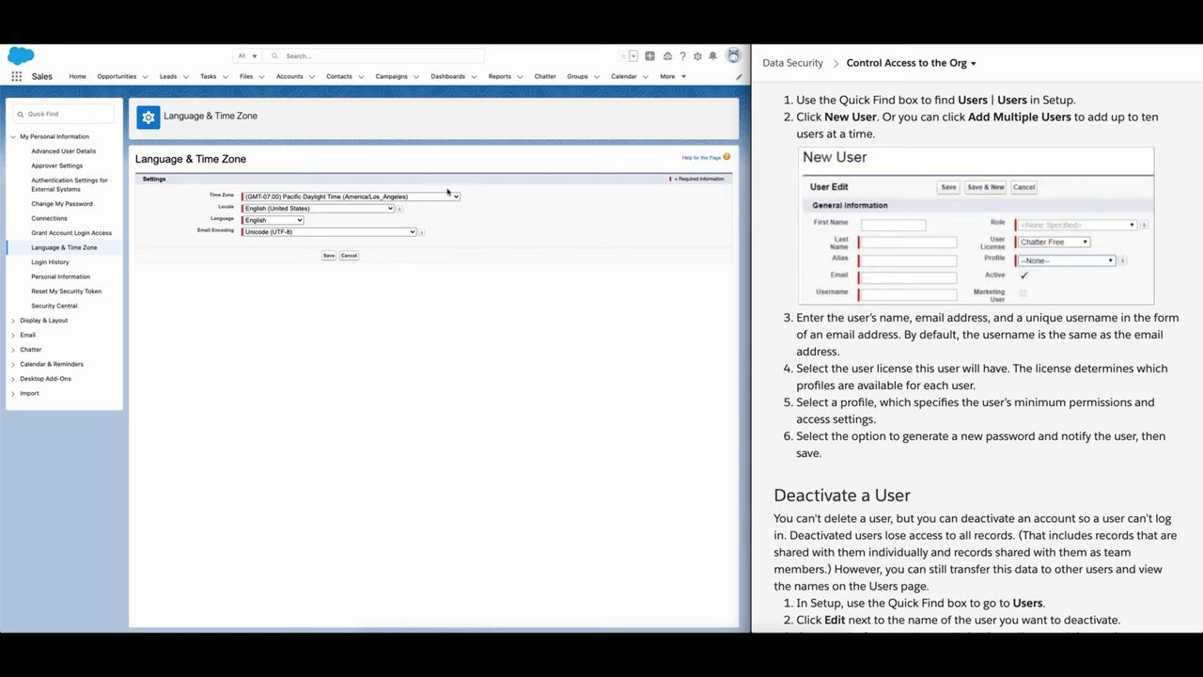
Step: Find Users in Setup via a Quick Find search for 'users' and start a New User
left_click(699, 59)
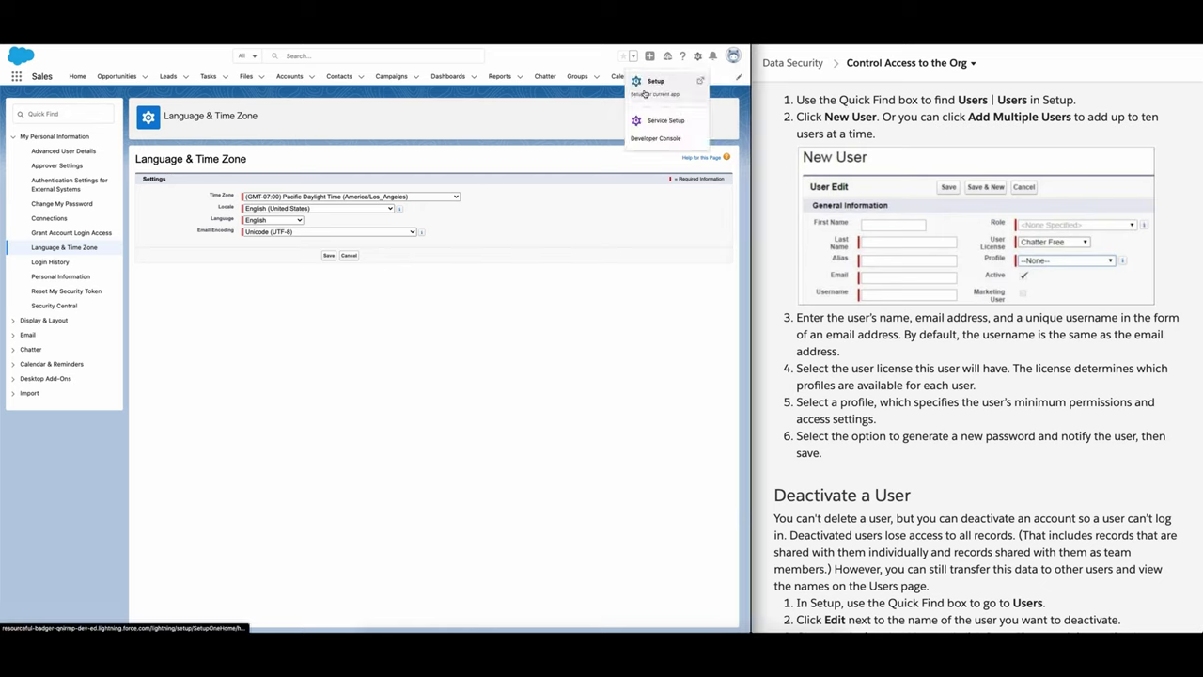
left_click(644, 93)
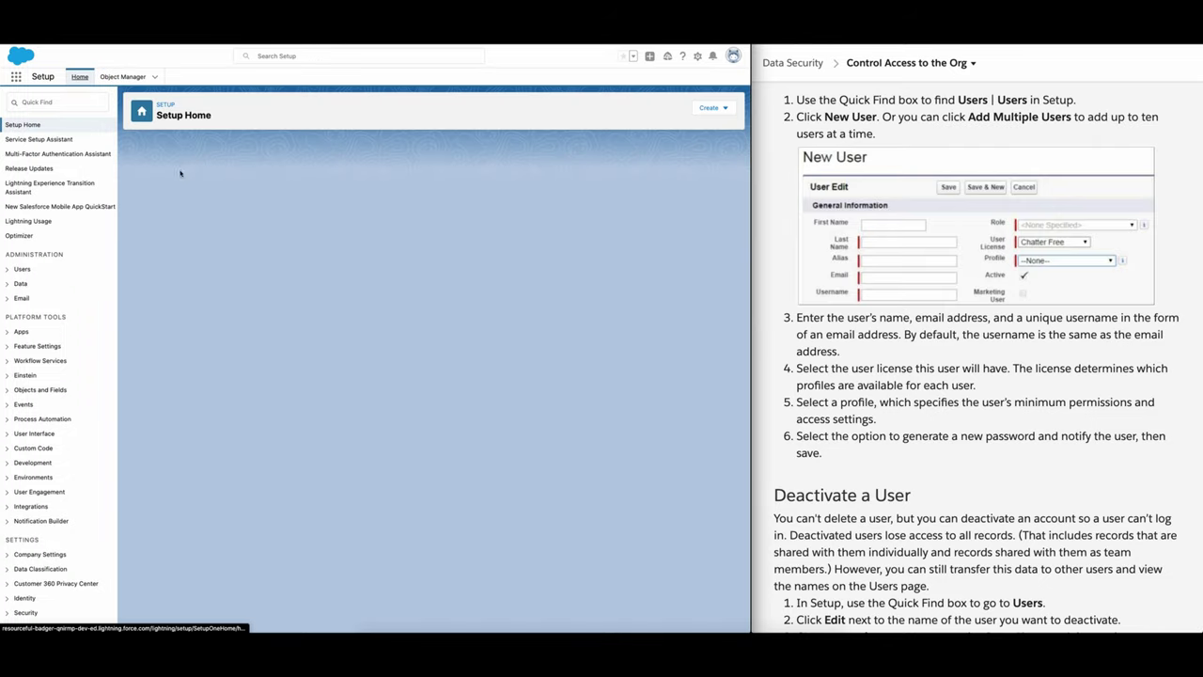
left_click(50, 103)
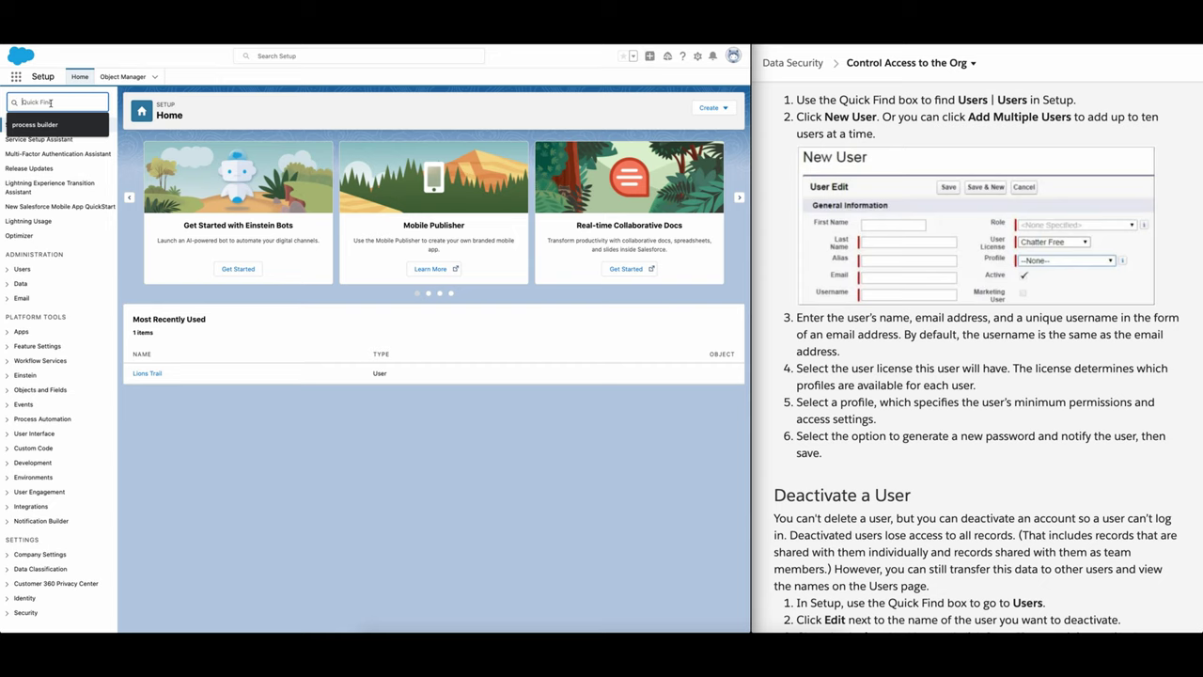
type("users")
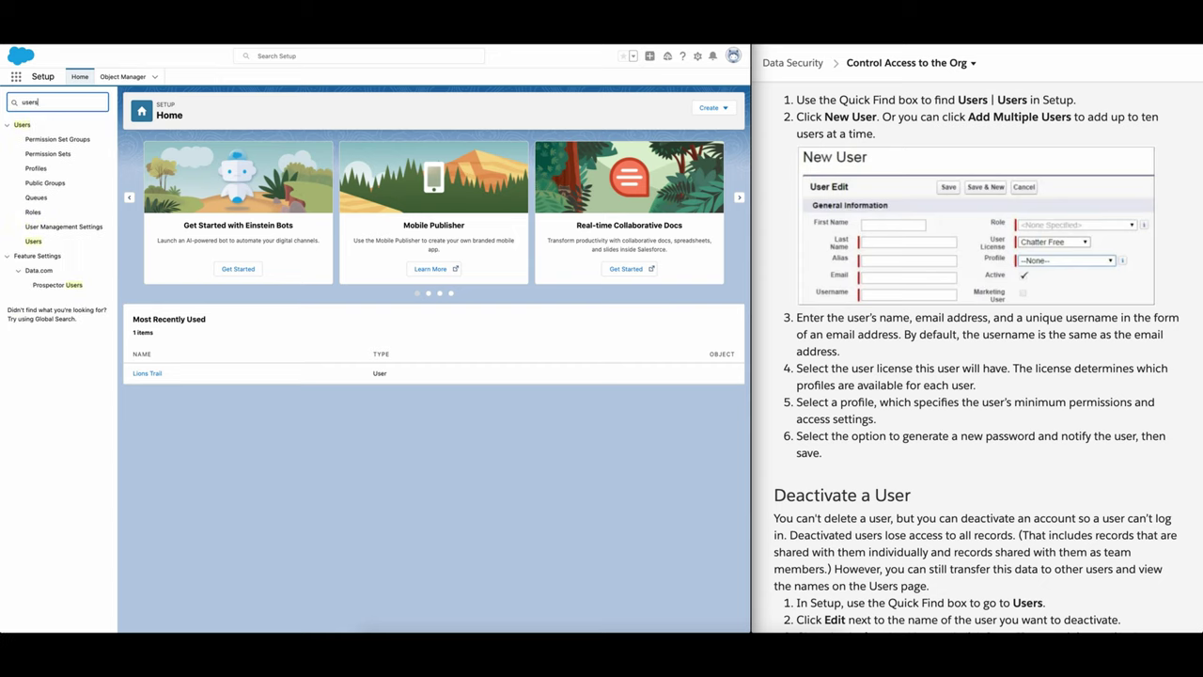
left_click(33, 241)
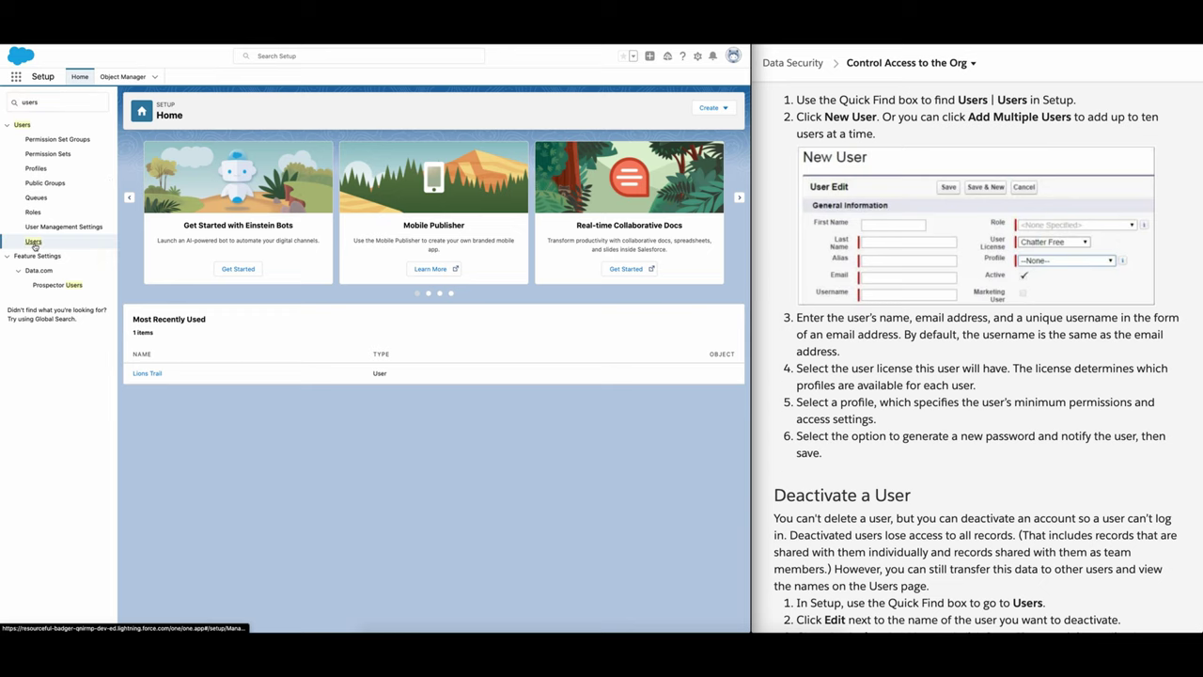
left_click(331, 224)
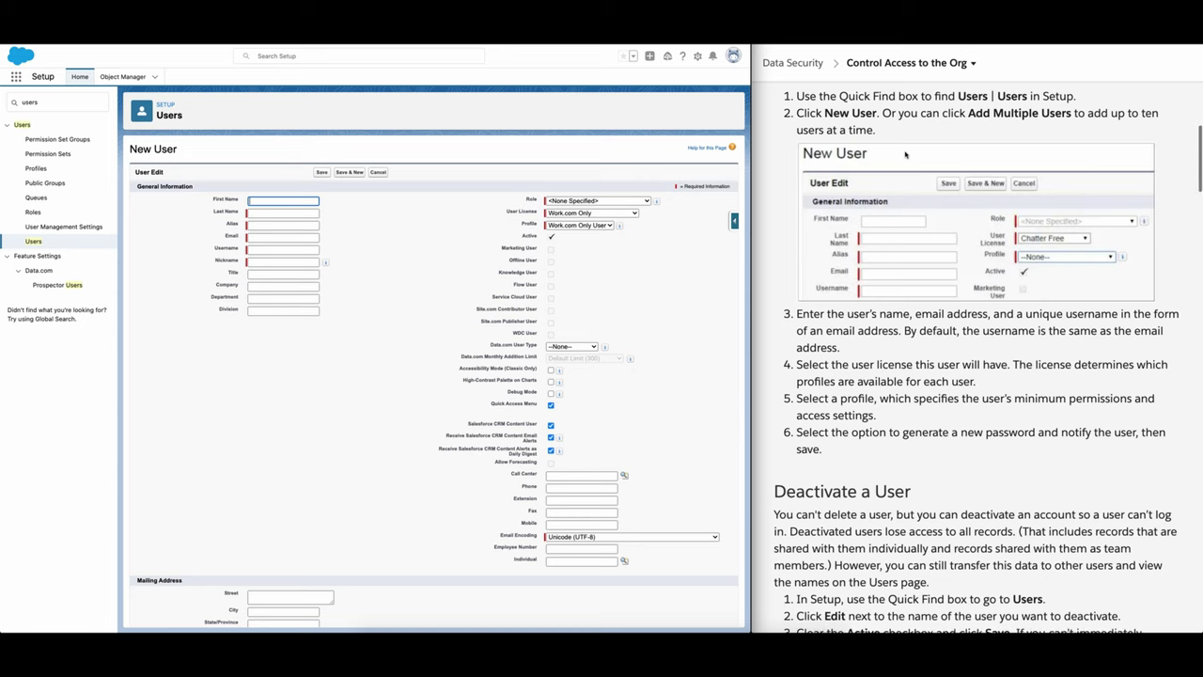
Step: Review the challenge requirements alongside the New User form's profile options
scroll(940, 146, "up", 1)
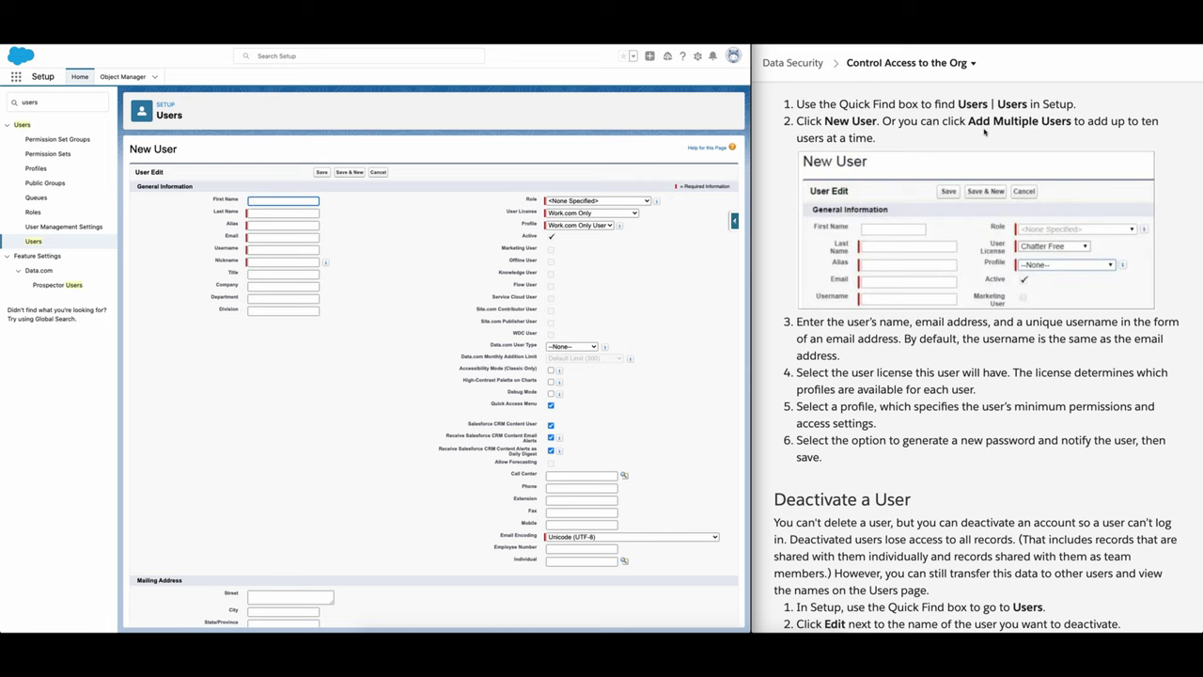
scroll(985, 131, "down", 2)
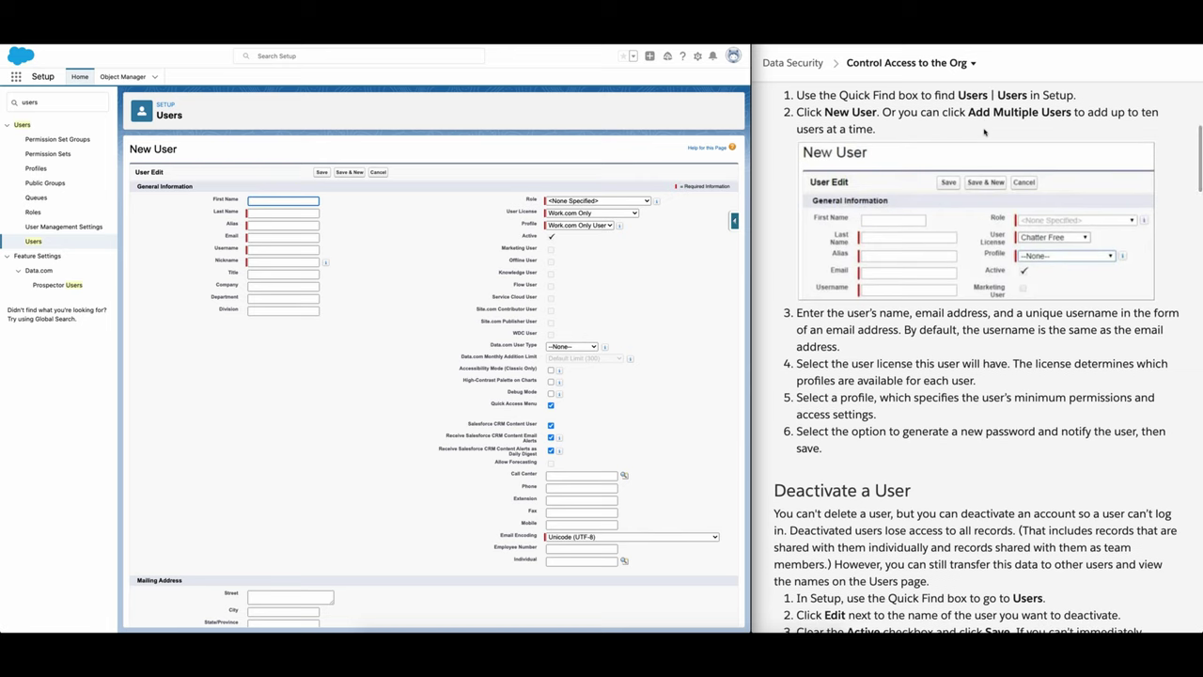
left_click(978, 249)
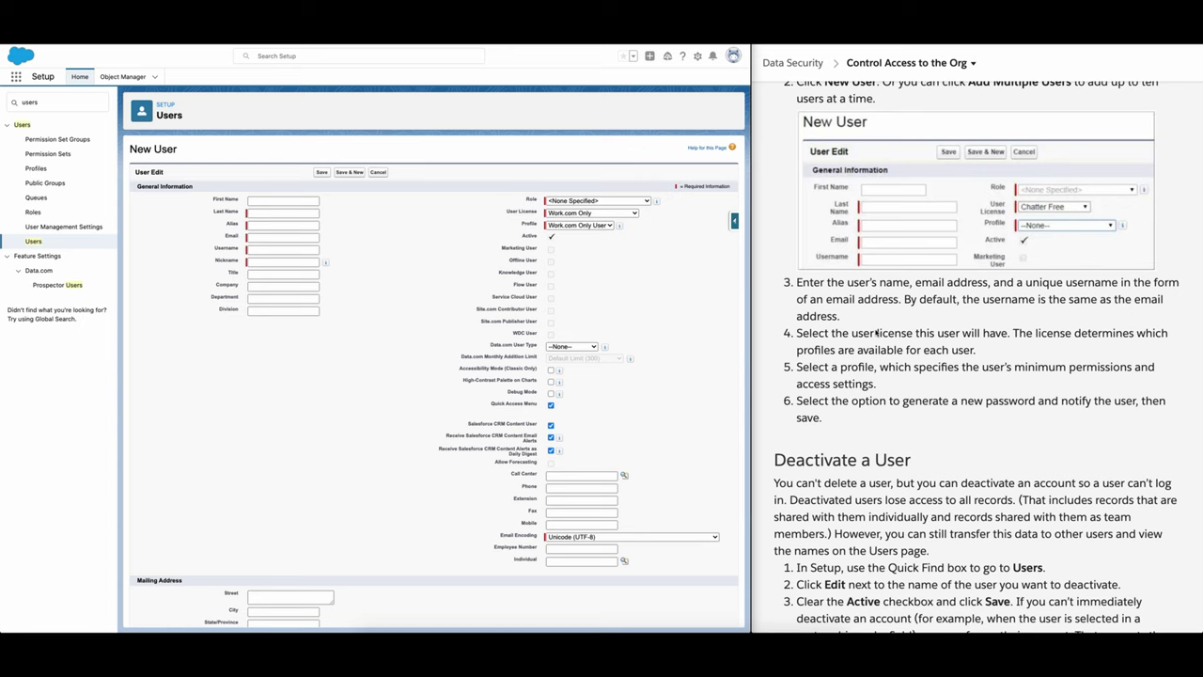
scroll(879, 320, "up", 1)
scroll(858, 311, "down", 1)
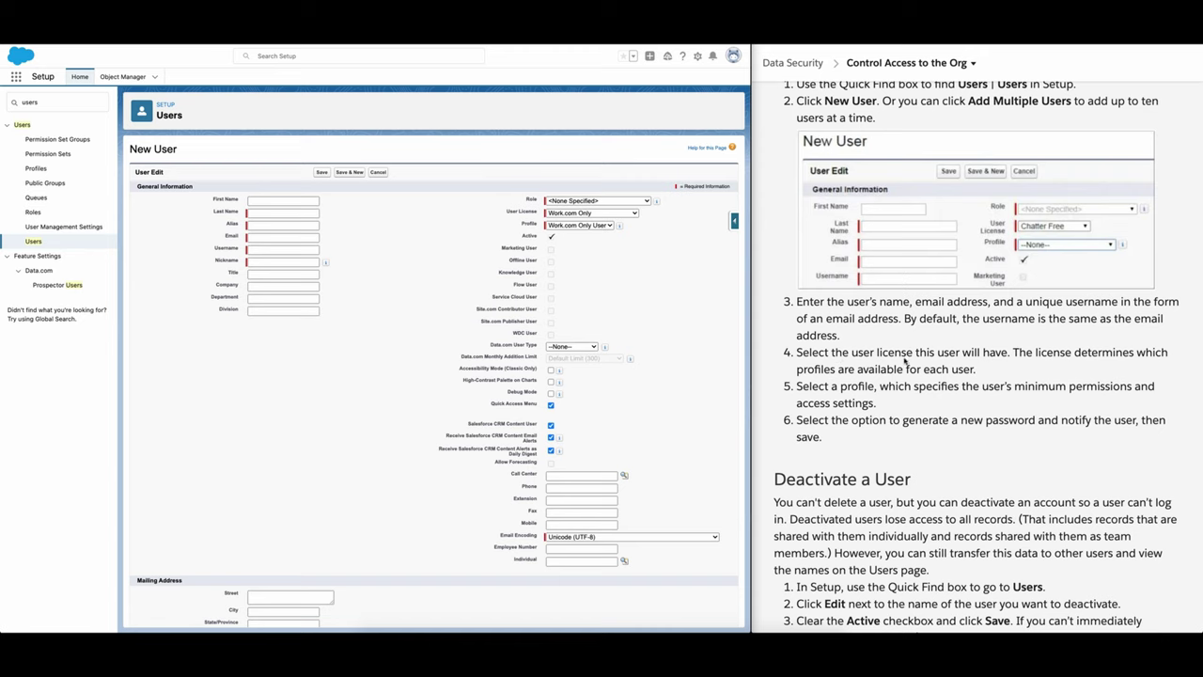
scroll(940, 357, "down", 15)
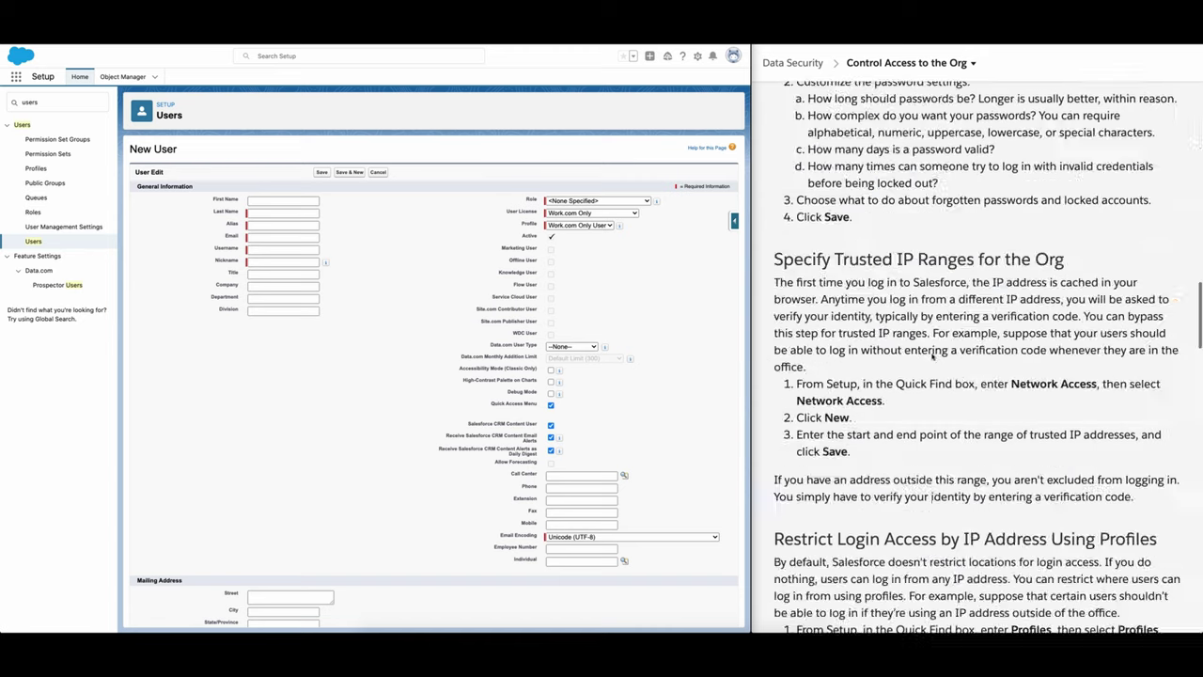
scroll(933, 356, "down", 15)
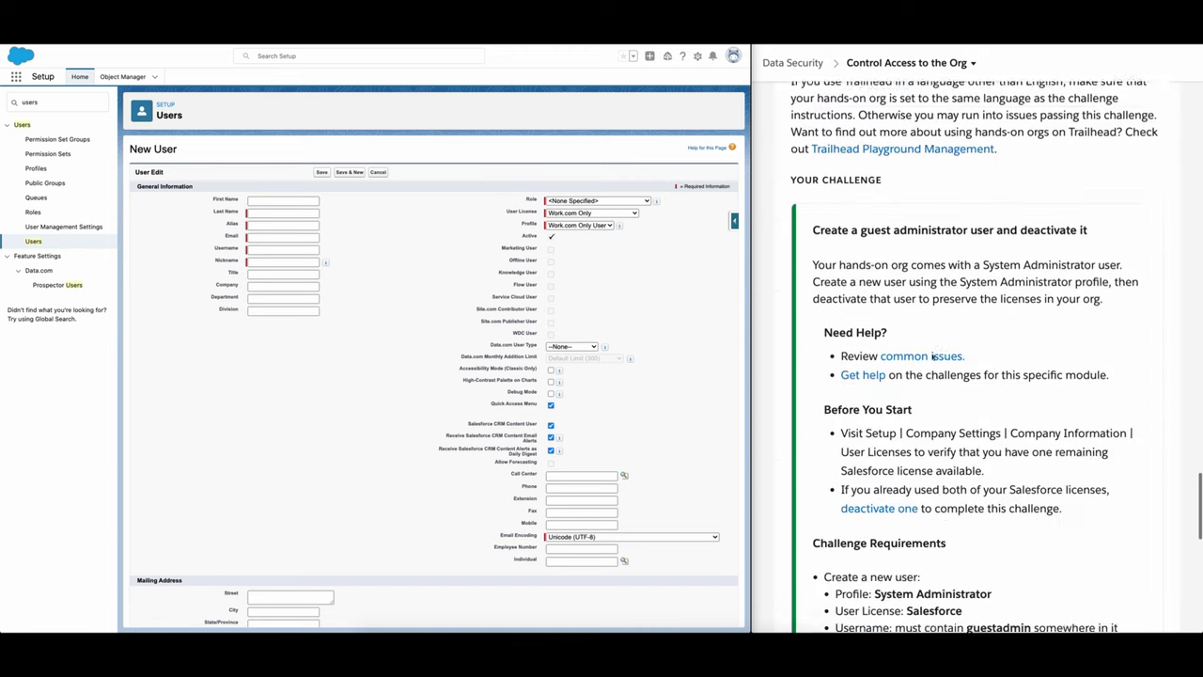
scroll(933, 356, "down", 3)
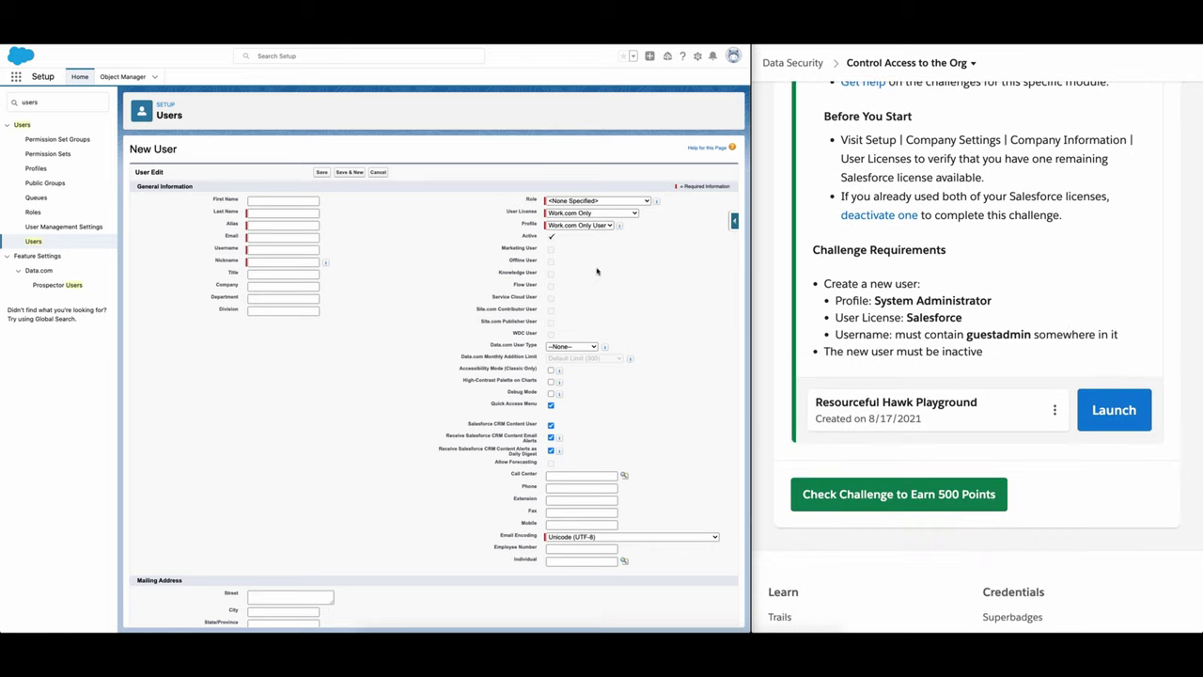
left_click(592, 231)
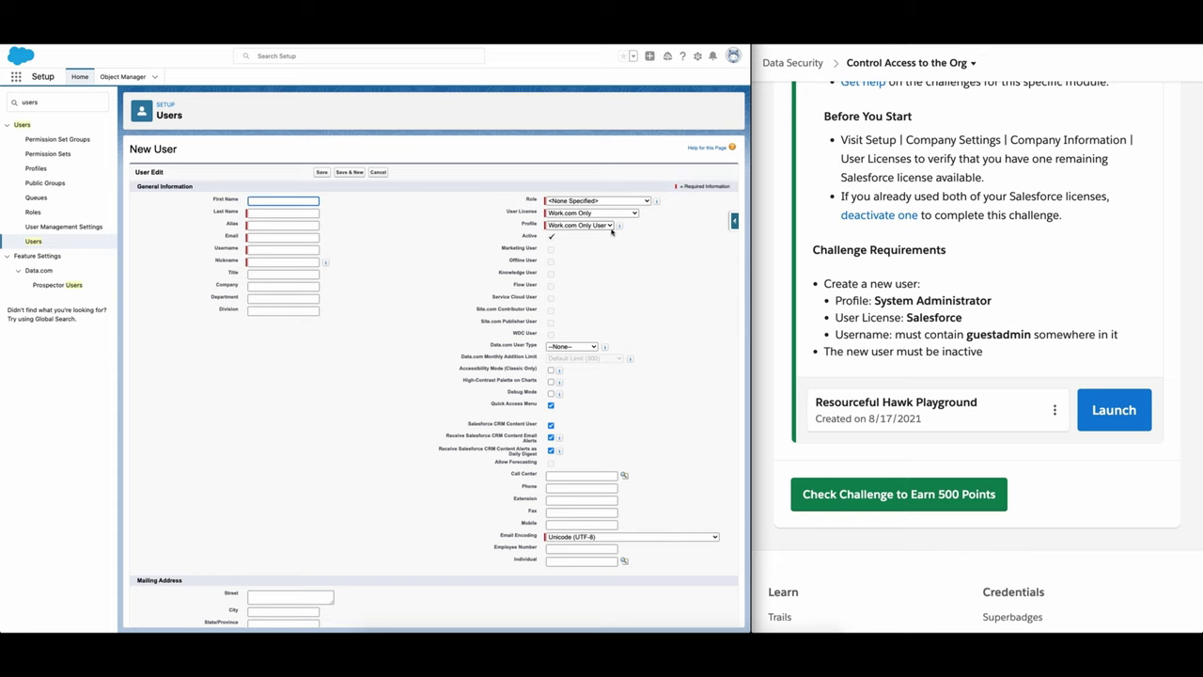
left_click(611, 227)
left_click(635, 223)
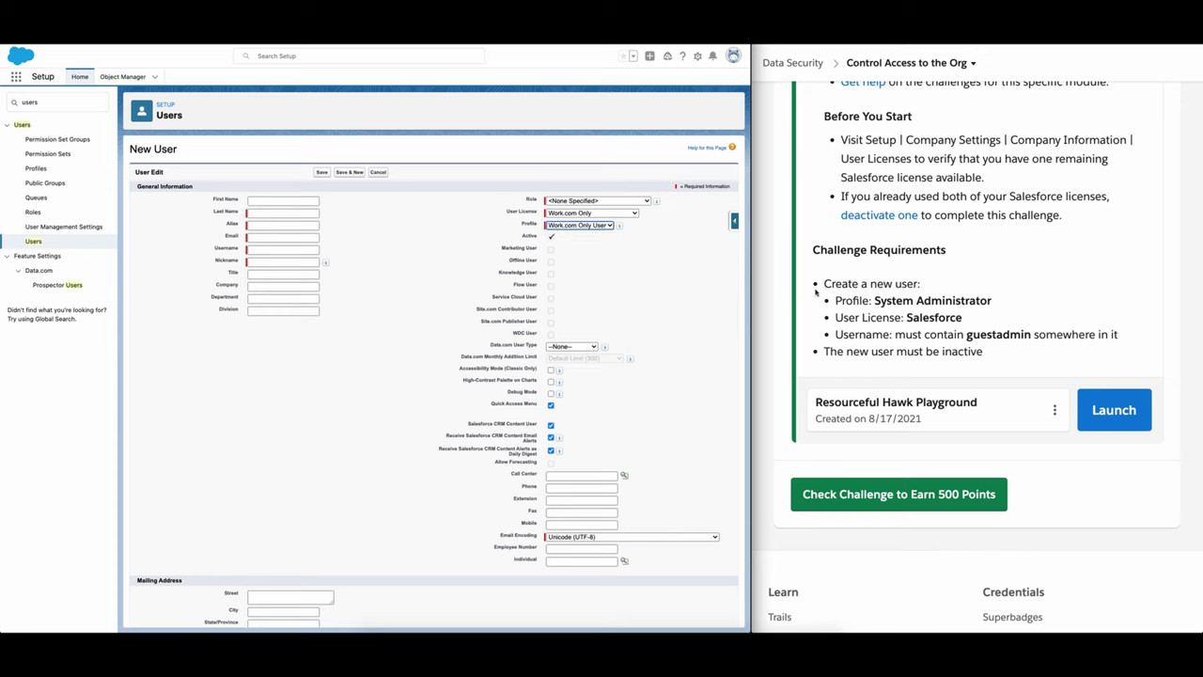
Step: Set User License to Salesforce and Profile to System Administrator
left_click(624, 214)
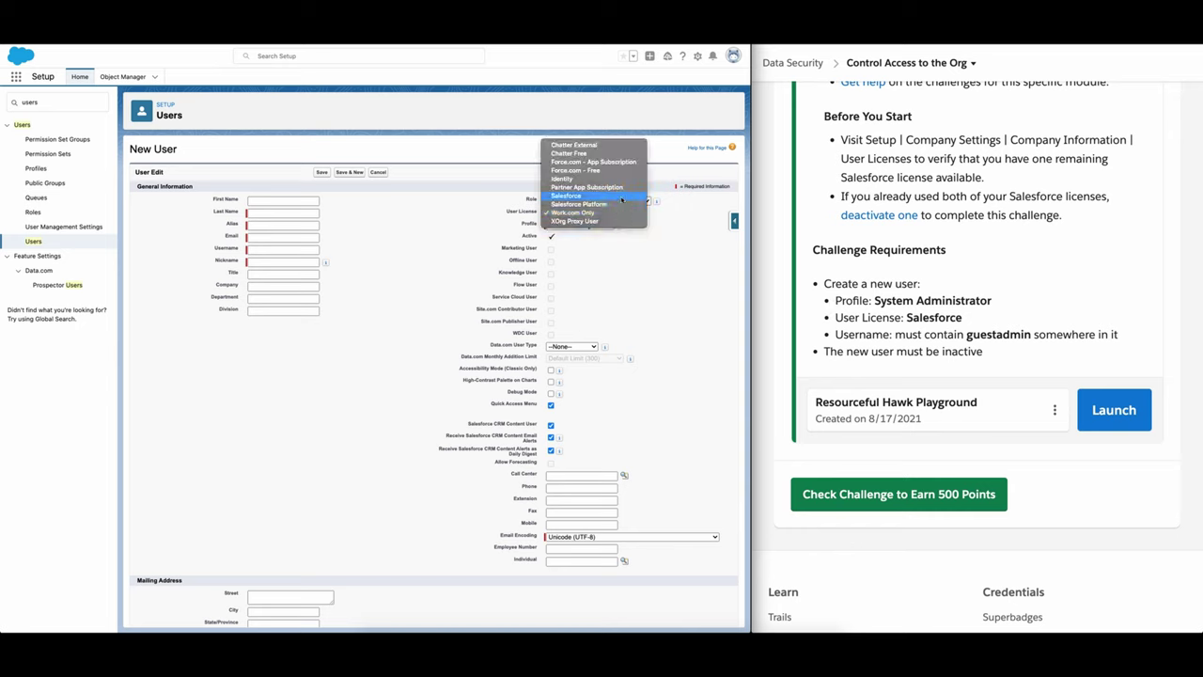
left_click(620, 195)
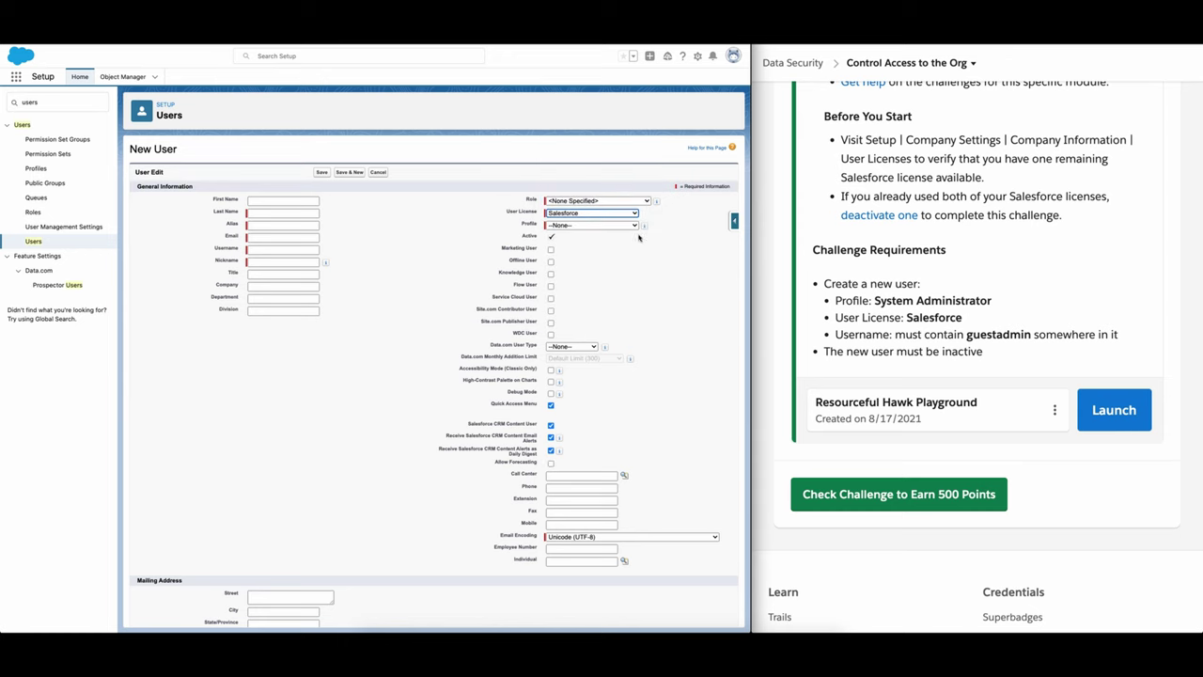
left_click(636, 228)
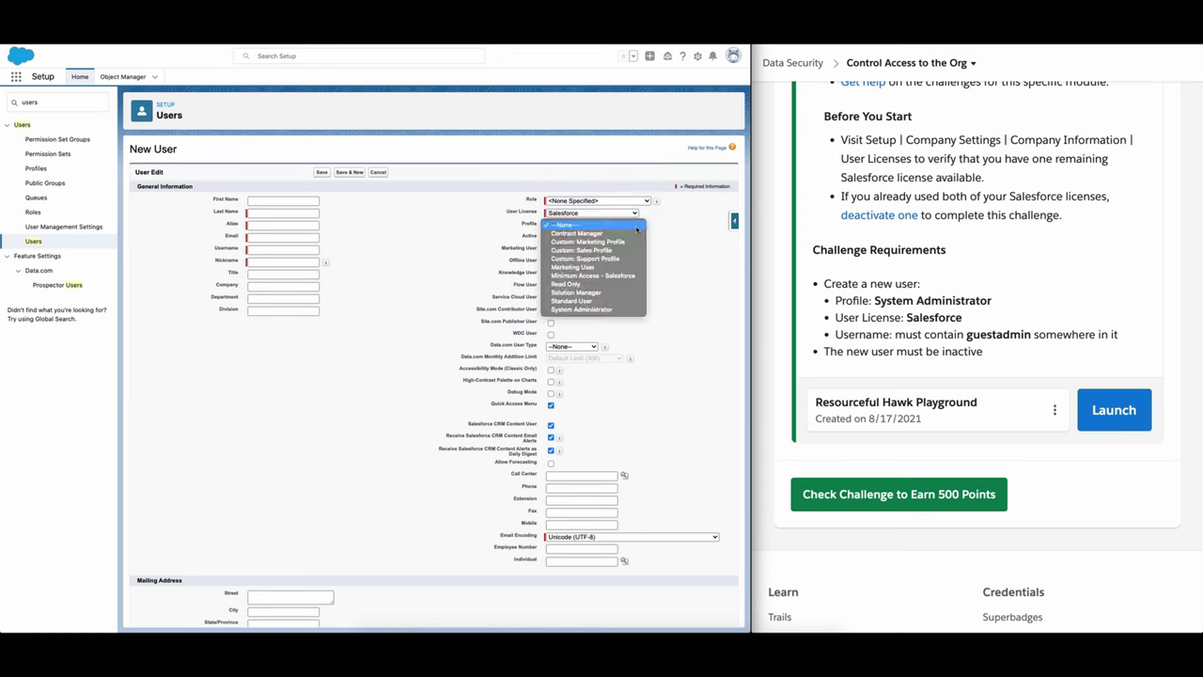
left_click(622, 310)
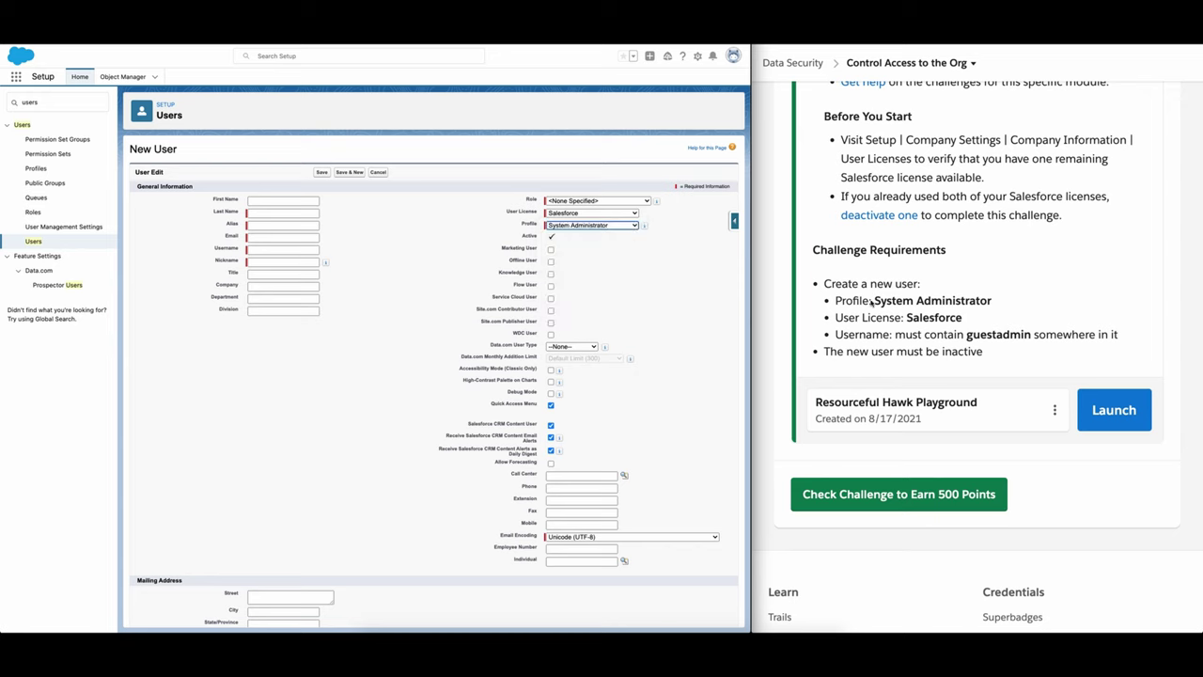
left_click_drag(980, 301, 898, 318)
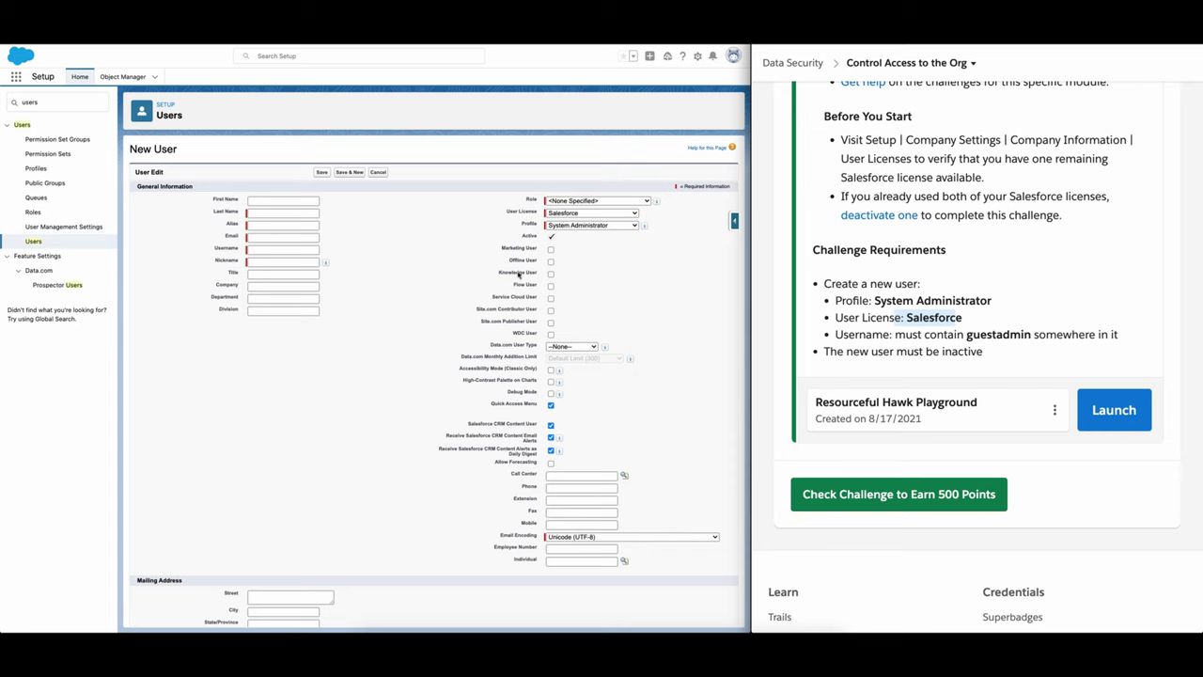
Step: Fill the username with a guestadmin e-mail address from the saved suggestions
left_click(266, 251)
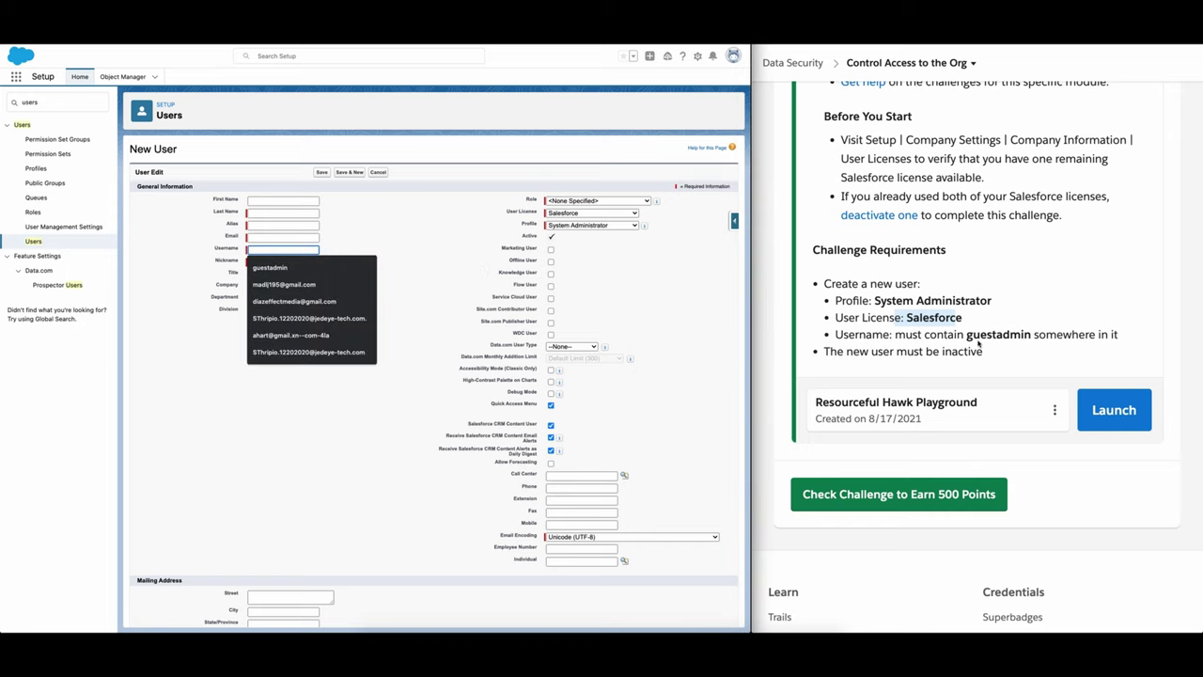
left_click_drag(967, 336, 1027, 338)
key("ctrl+c")
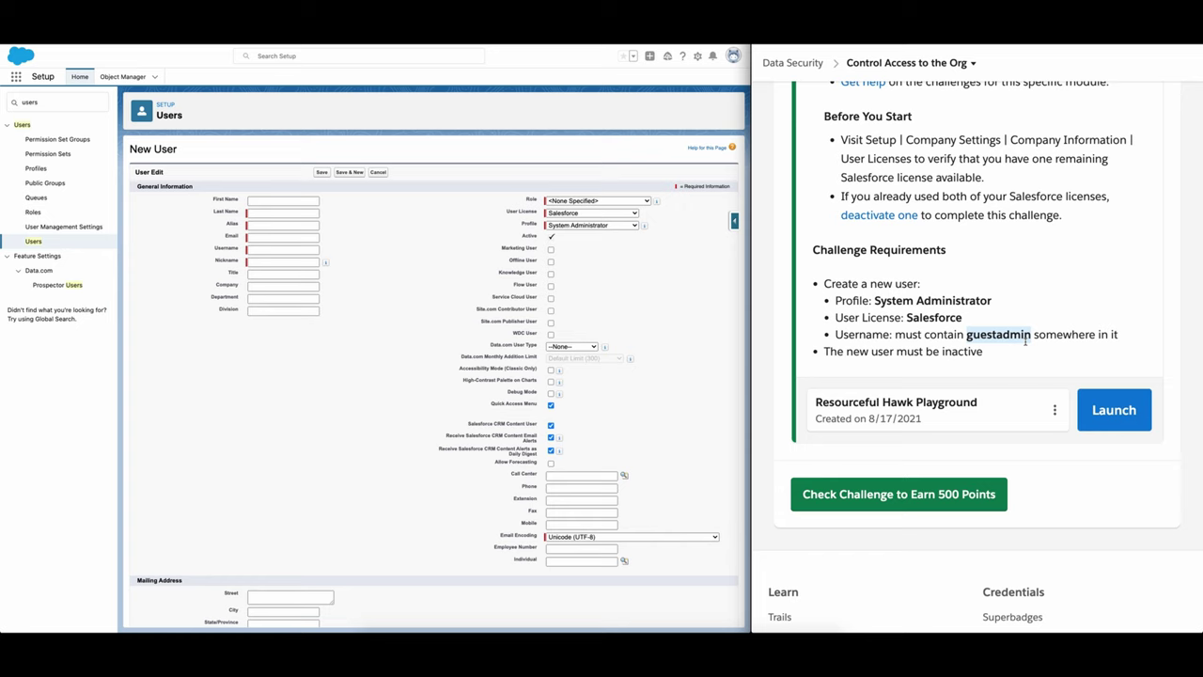
left_click(264, 250)
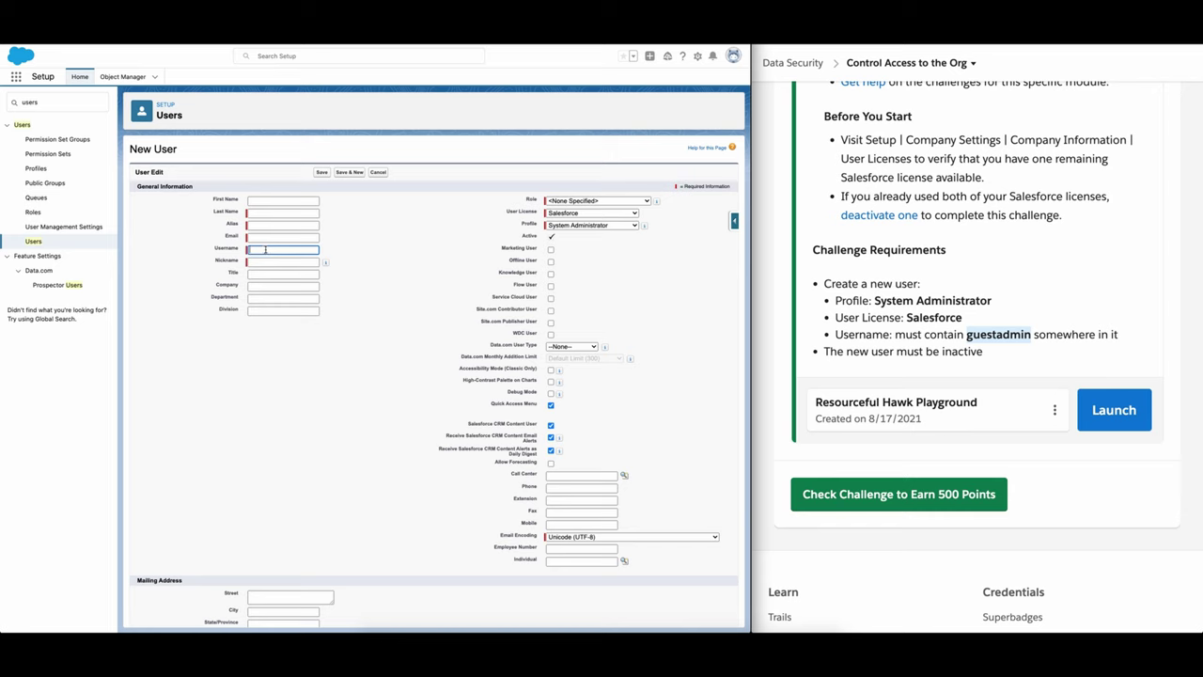
left_click(266, 250)
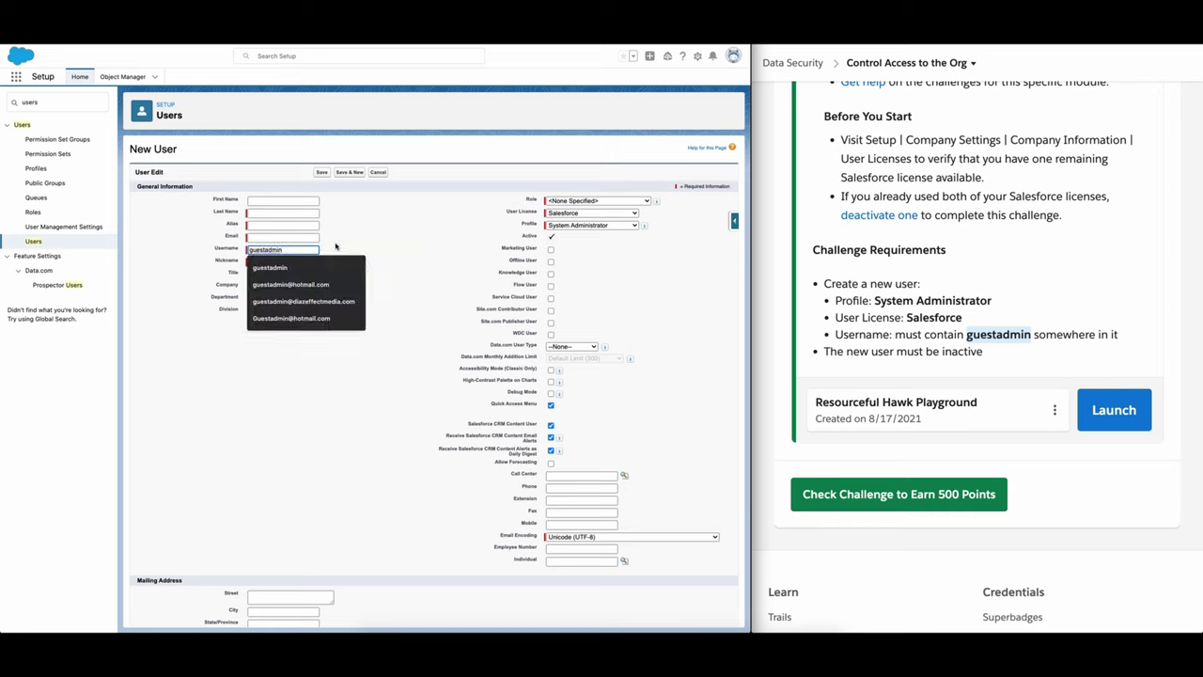
left_click(344, 302)
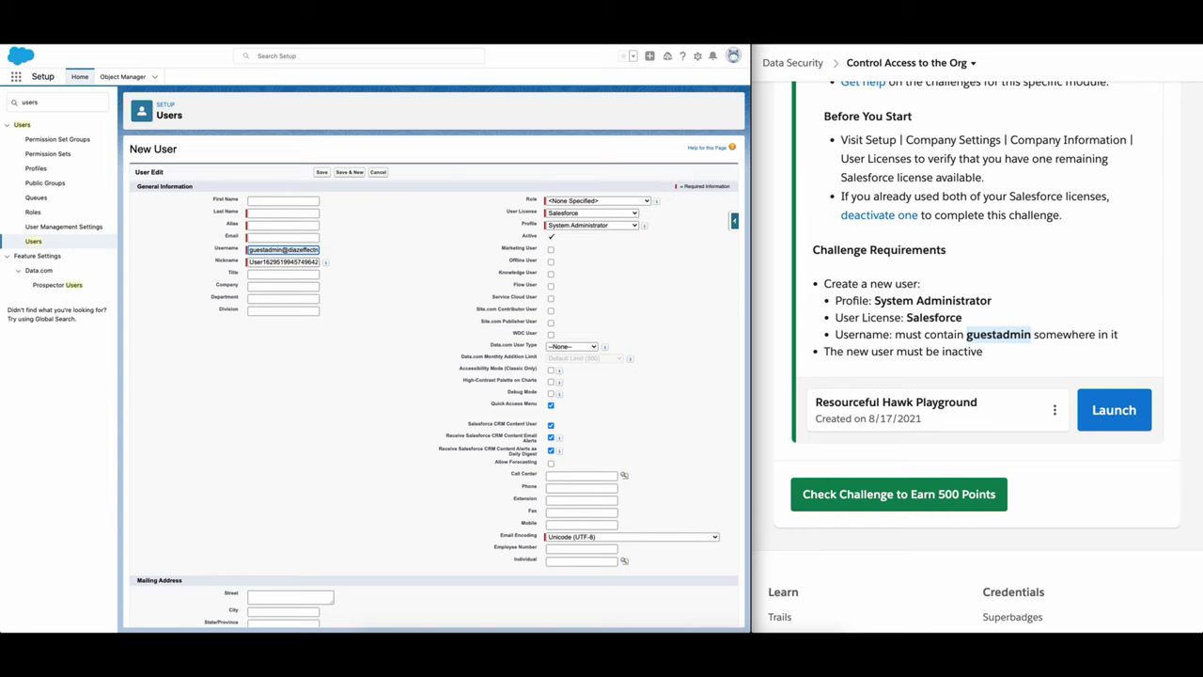
Step: Enter the user's first and last name, keeping the generated alias
left_click(274, 202)
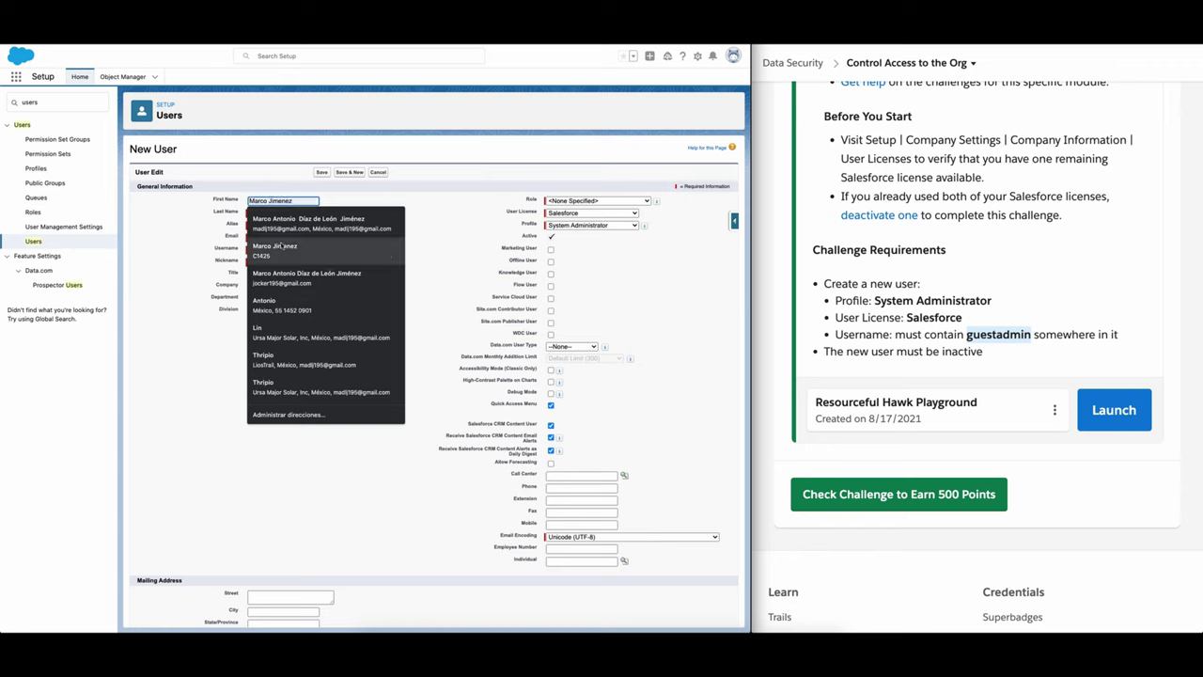
left_click(276, 190)
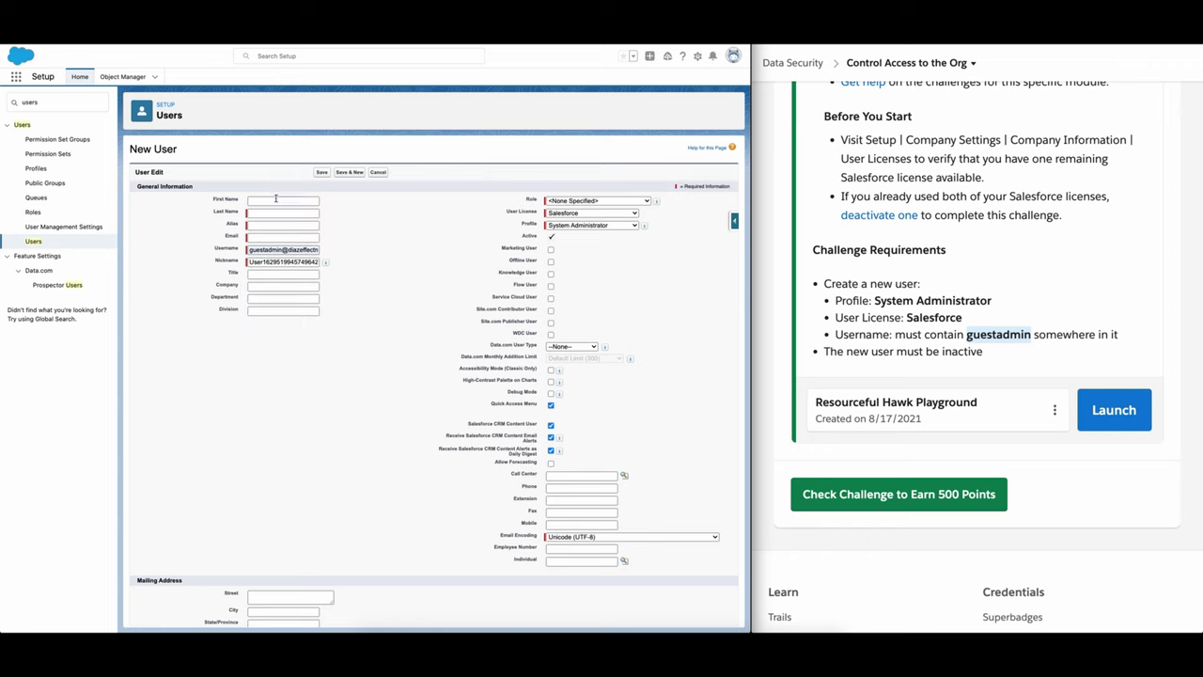
left_click(278, 200)
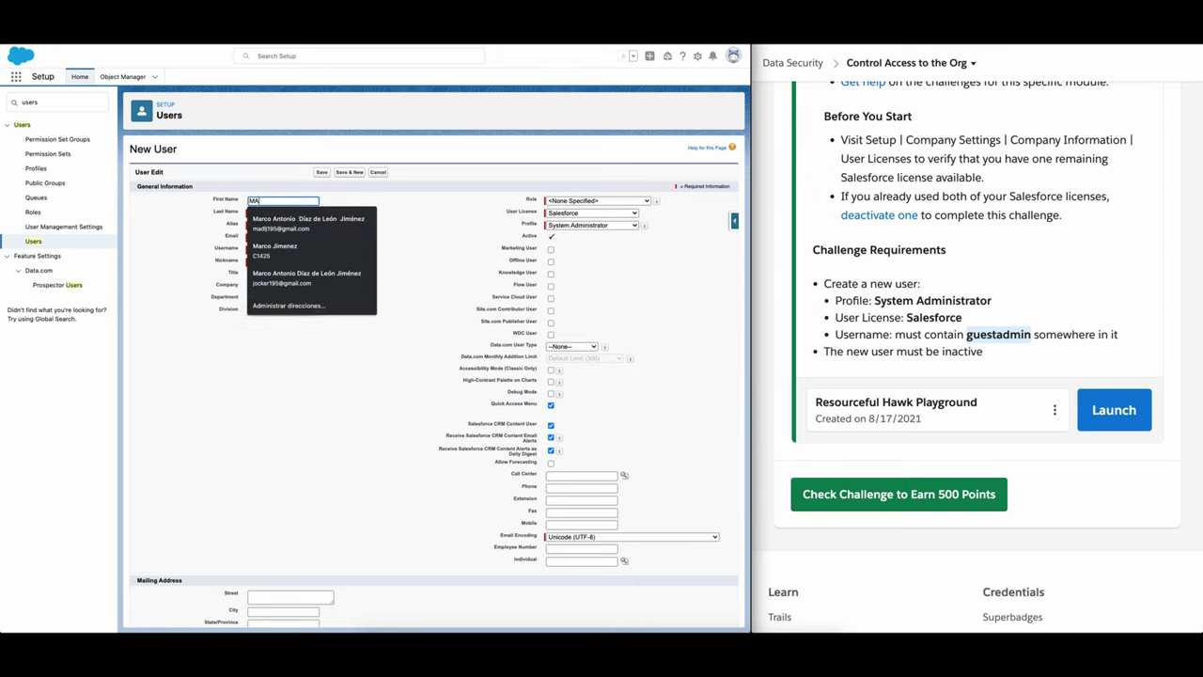
key("Tab")
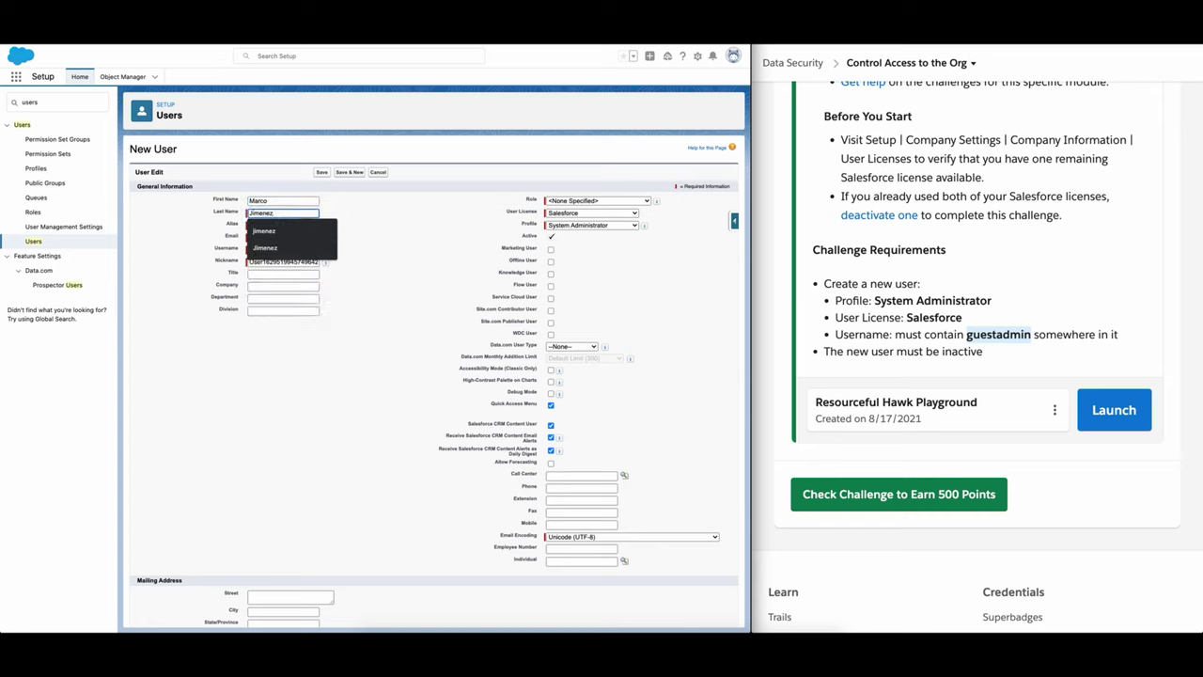
key("Tab")
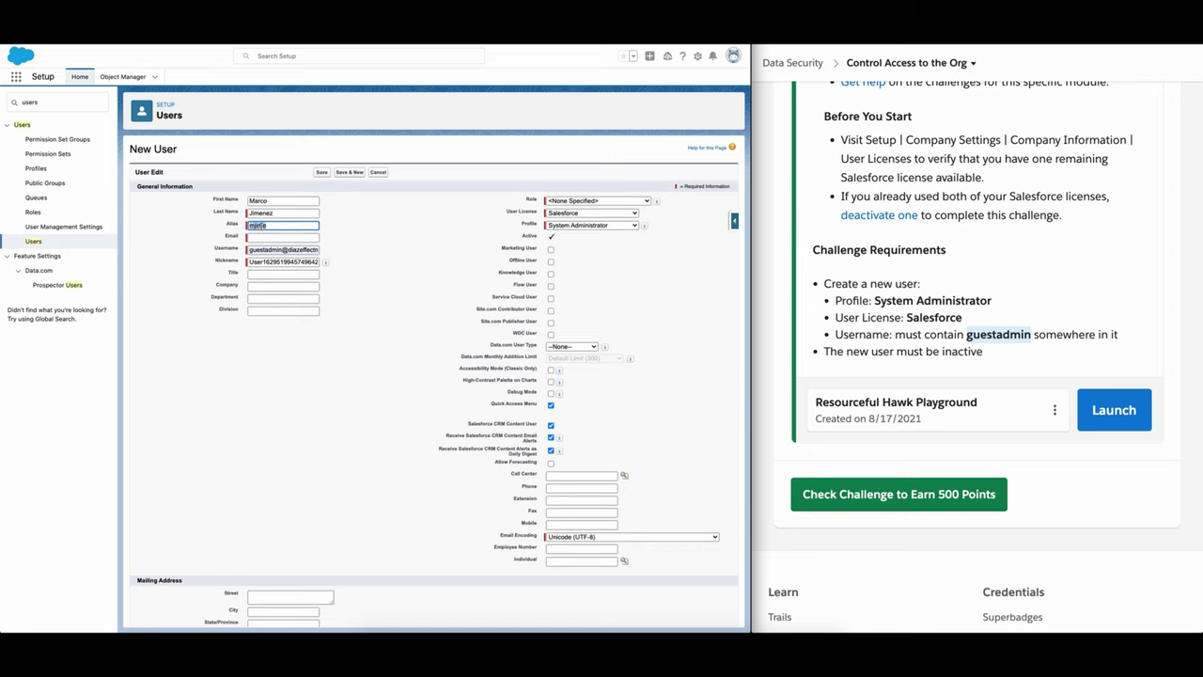
Step: Autofill the e-mail and contact details, and replace the nickname with guestadmin
left_click(262, 238)
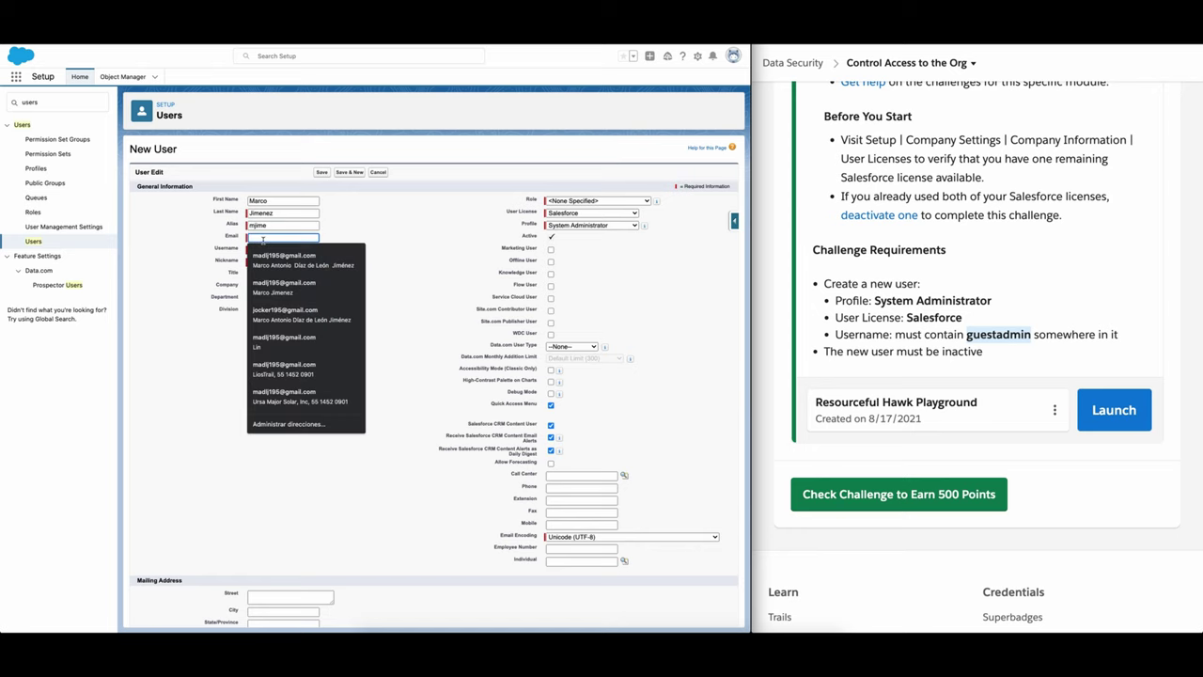
left_click(356, 255)
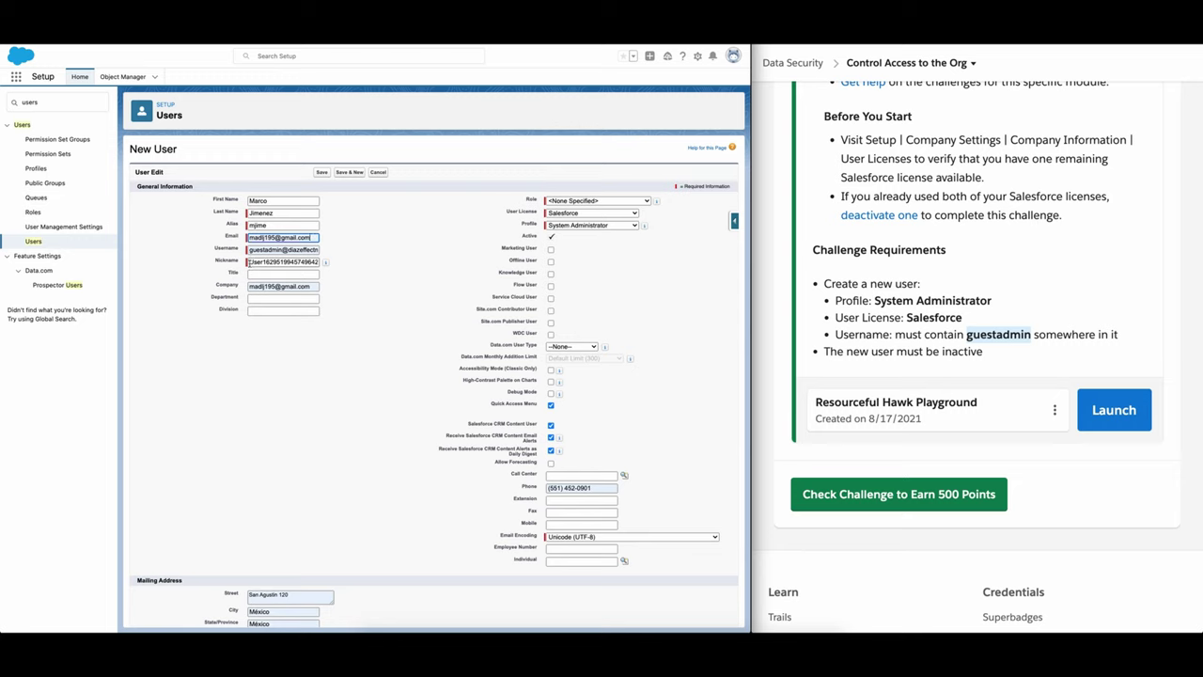
double_click(293, 262)
left_click_drag(293, 267, 320, 269)
key("BackSpace")
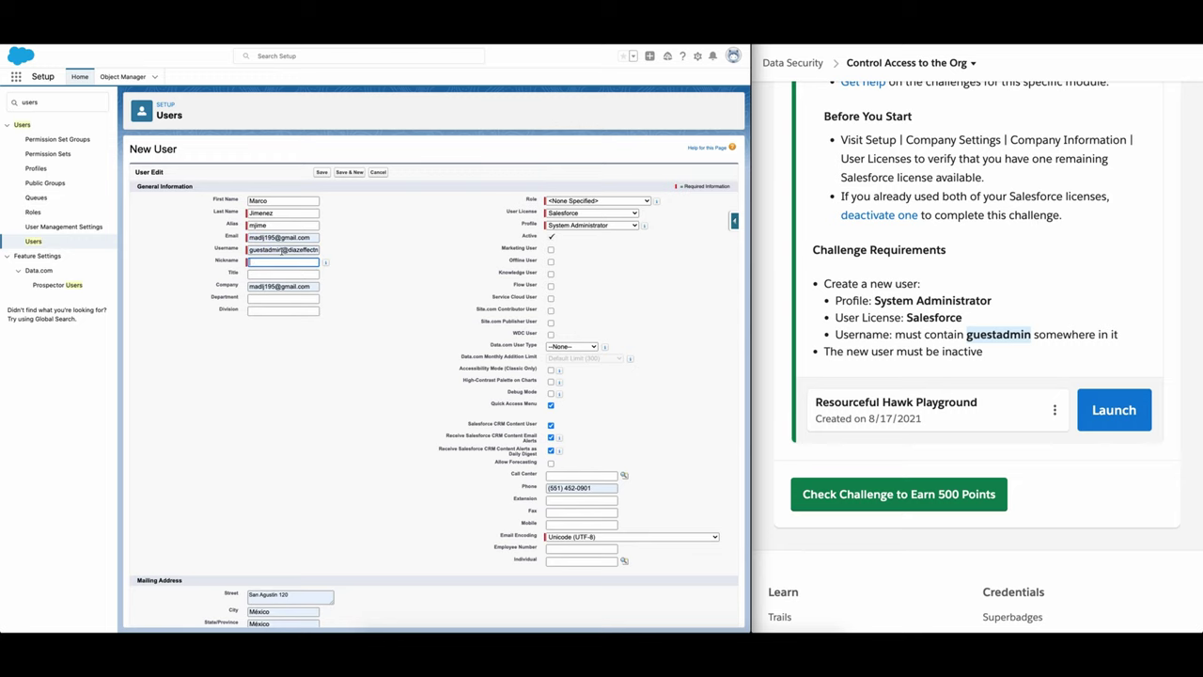
triple_click(281, 250)
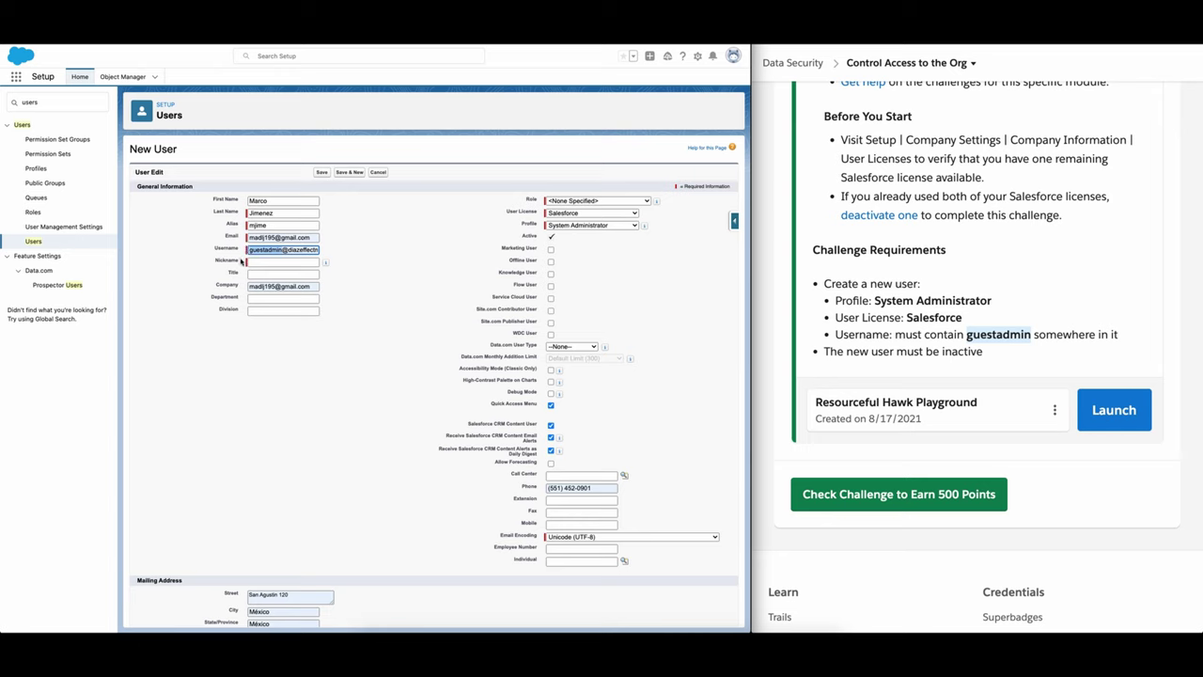
left_click(271, 263)
key("ctrl+v")
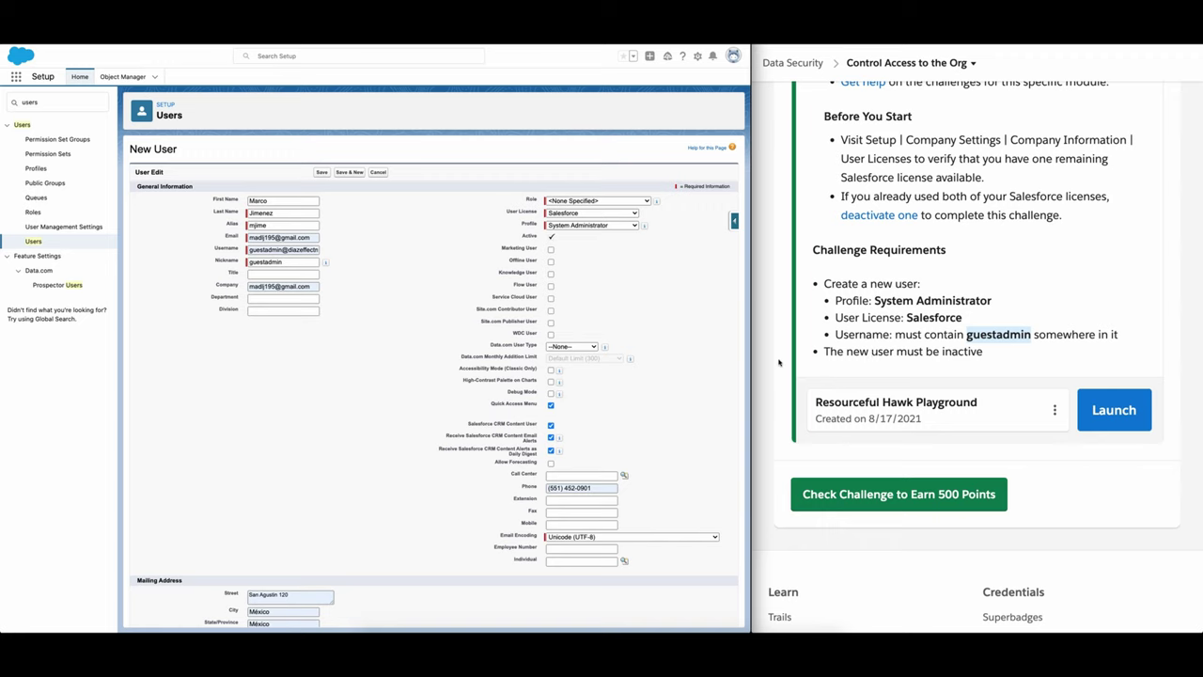
Step: Save the user, replacing the duplicate username with a unique guestadmin e-mail address
left_click(320, 173)
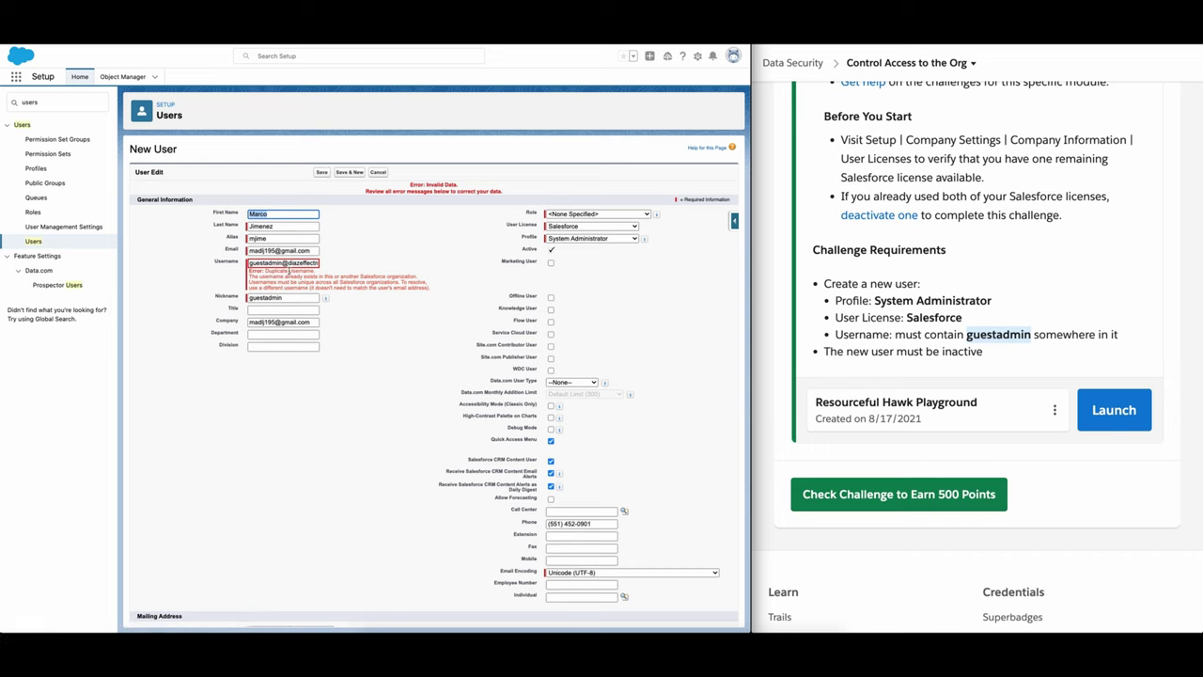
left_click(289, 264)
key("End")
left_click_drag(288, 267, 333, 270)
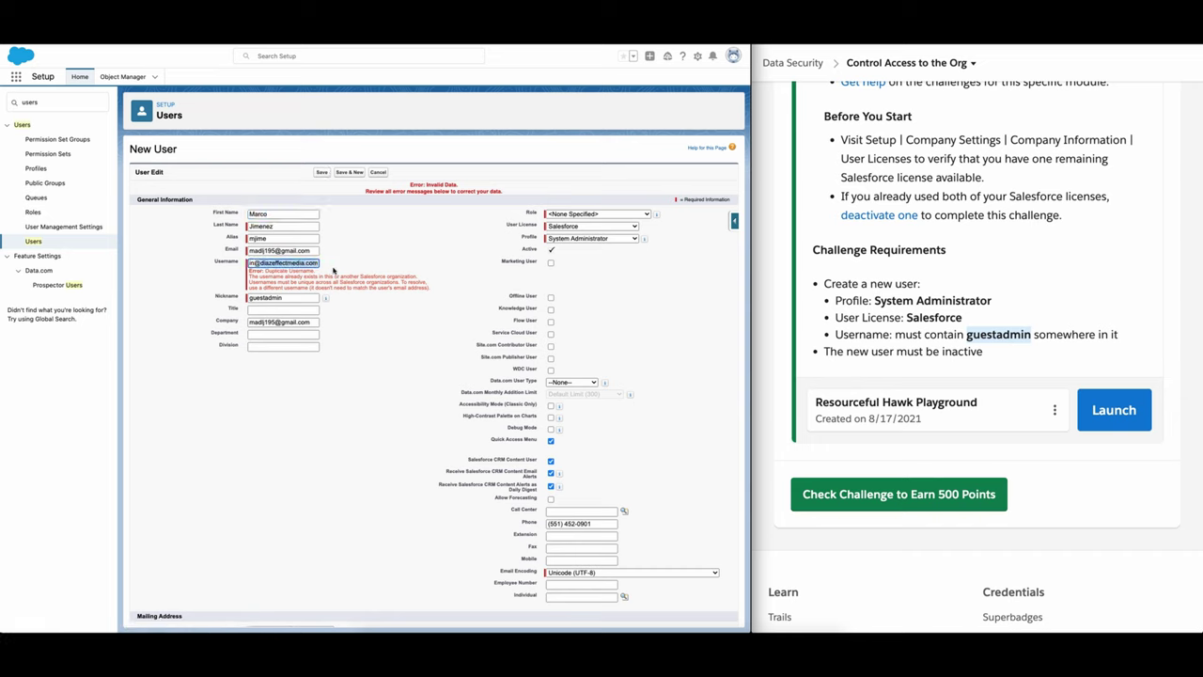
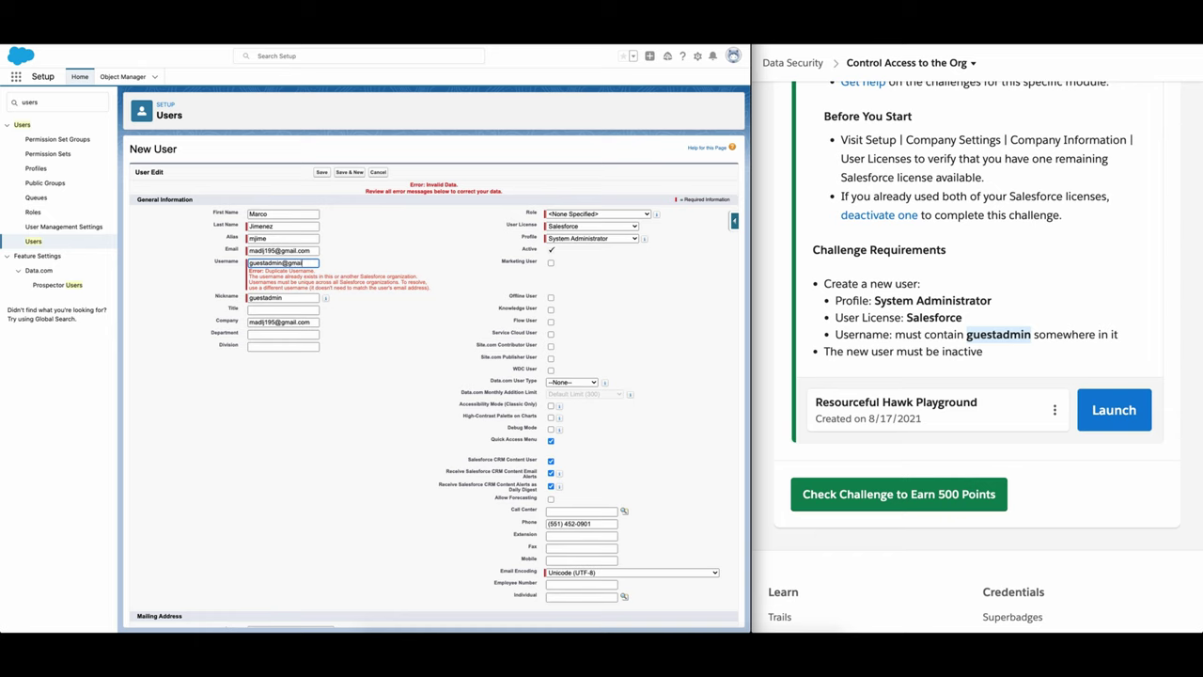
left_click(389, 259)
left_click(322, 173)
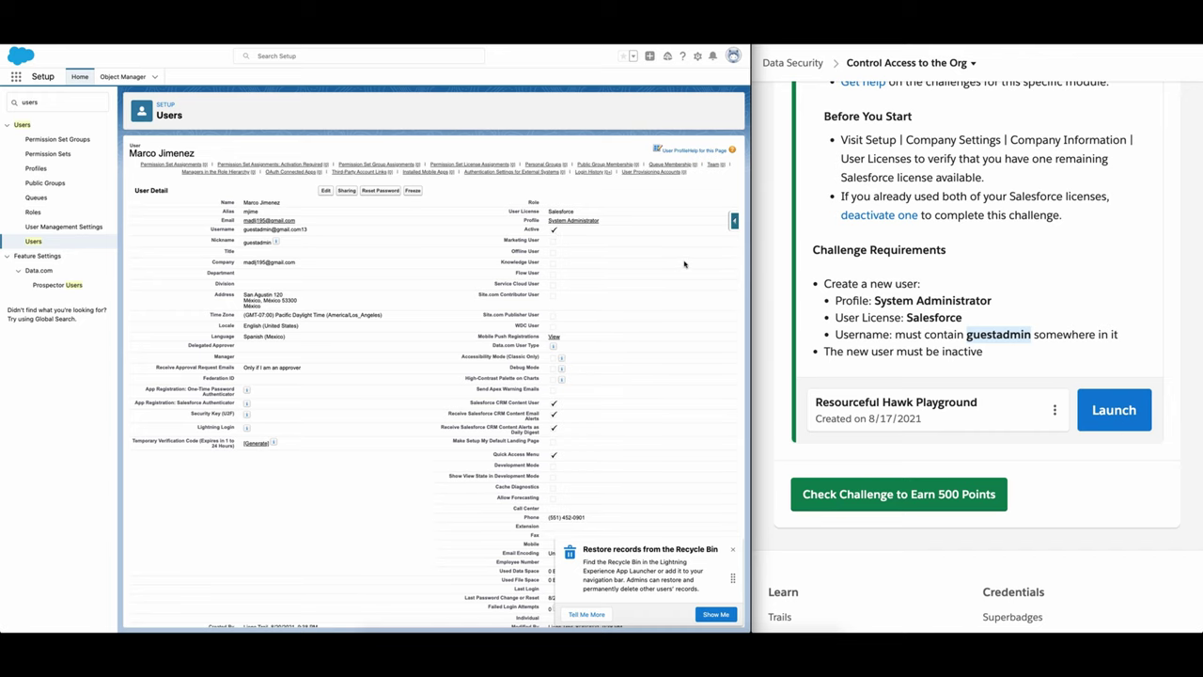
Step: Edit the guestadmin user, uncheck Active, acknowledge the warning, and save
scroll(866, 339, "down", 1)
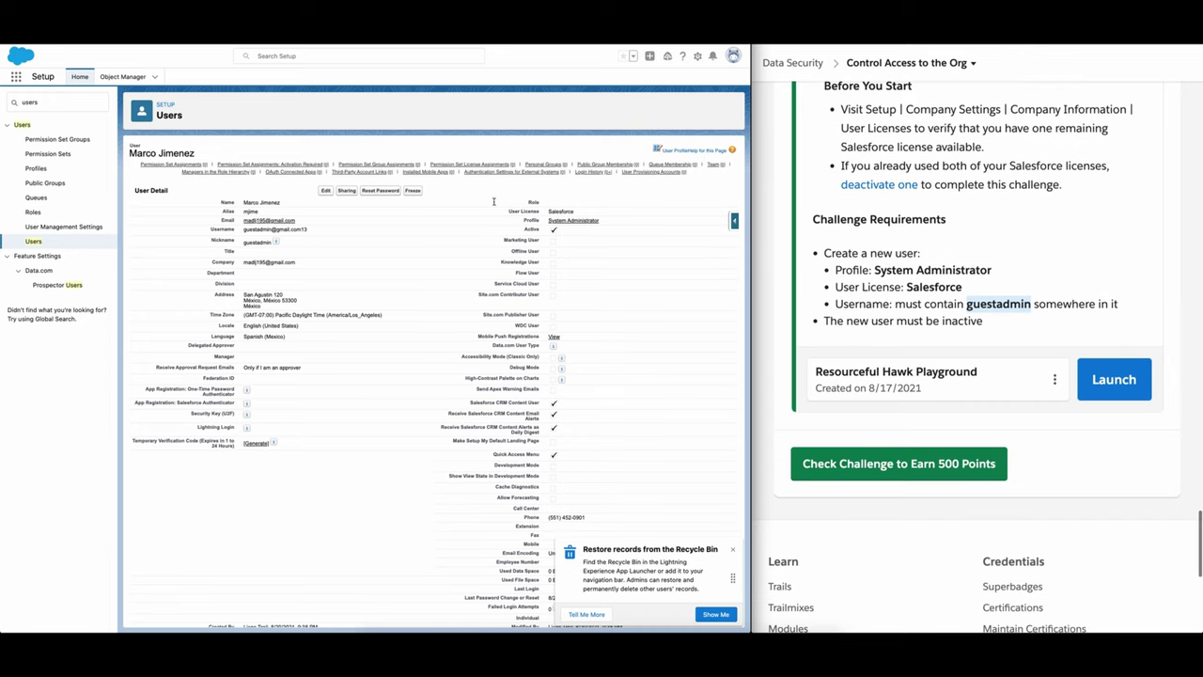
left_click(324, 190)
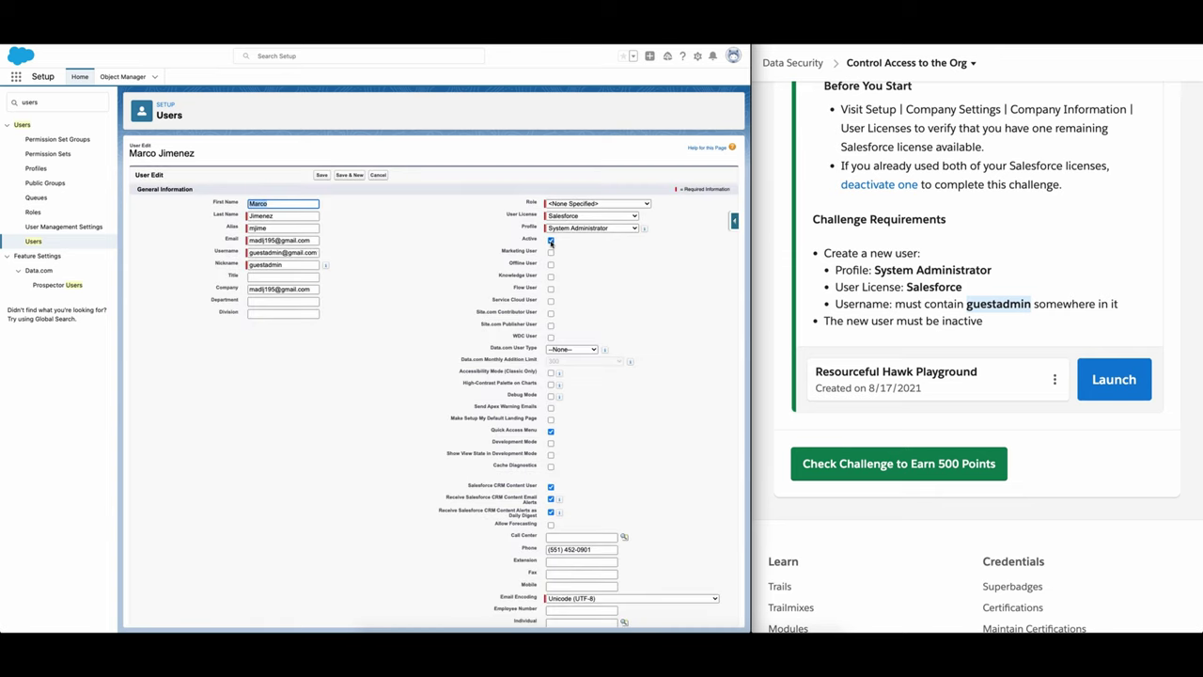
left_click(551, 241)
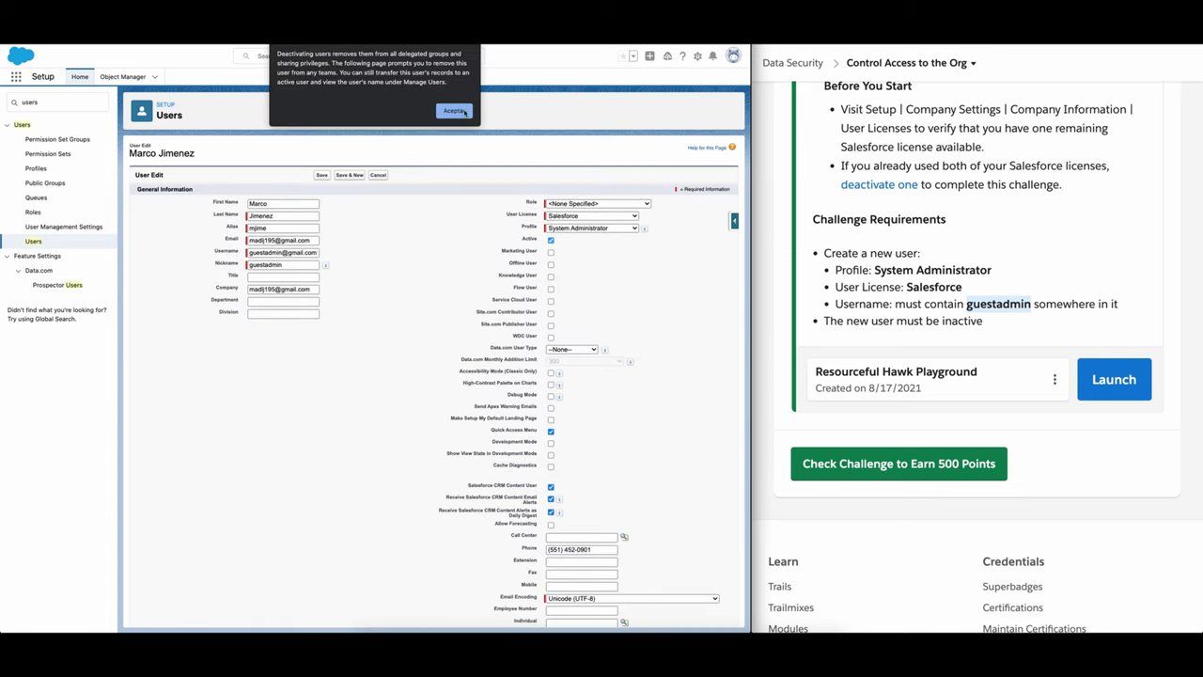
left_click(456, 111)
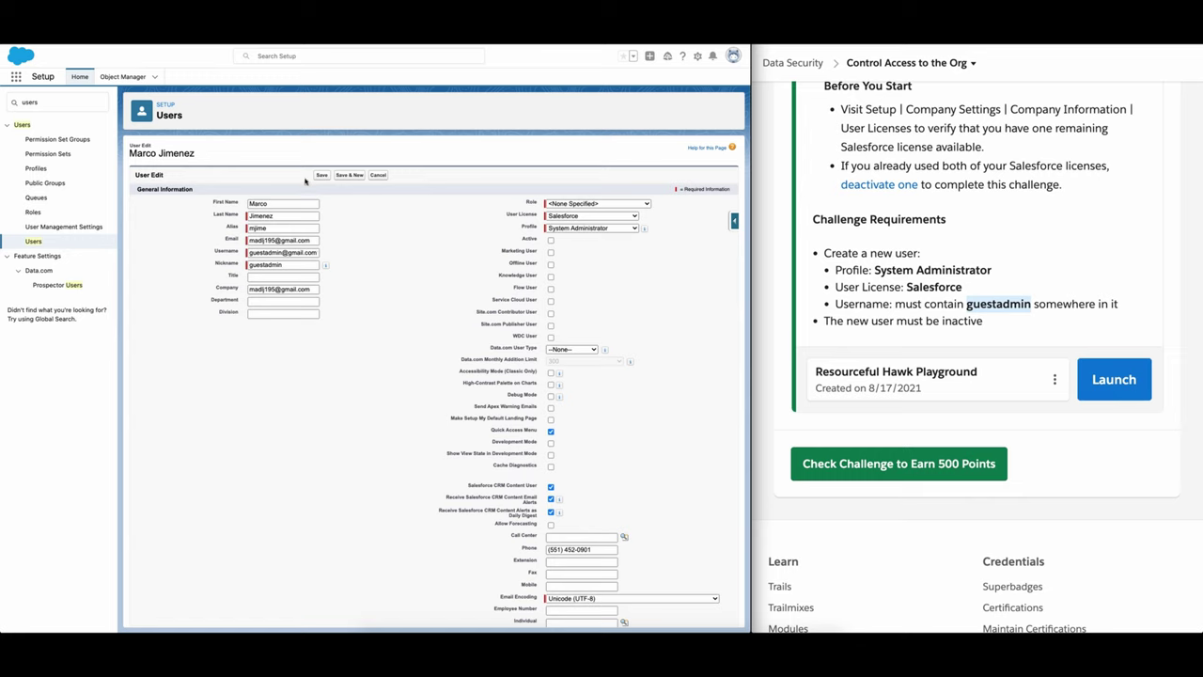
left_click(320, 175)
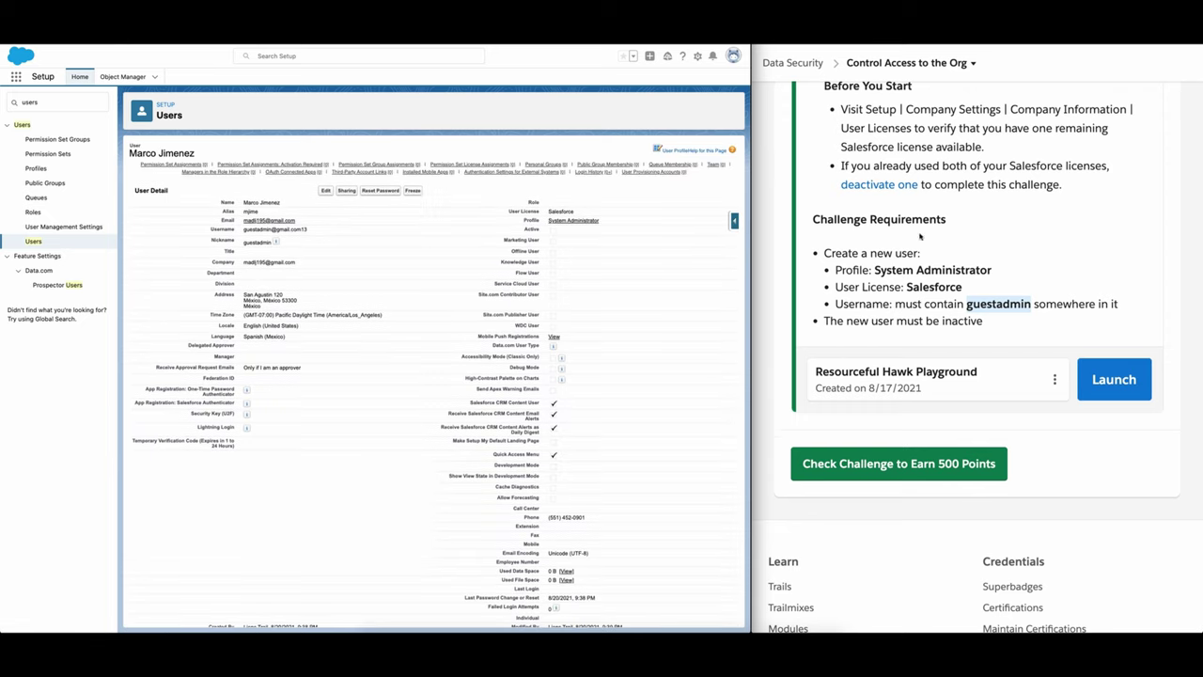
Step: Read the Deactivate a User section, highlighting the word 'freeze'
scroll(872, 256, "up", 8)
scroll(873, 256, "up", 15)
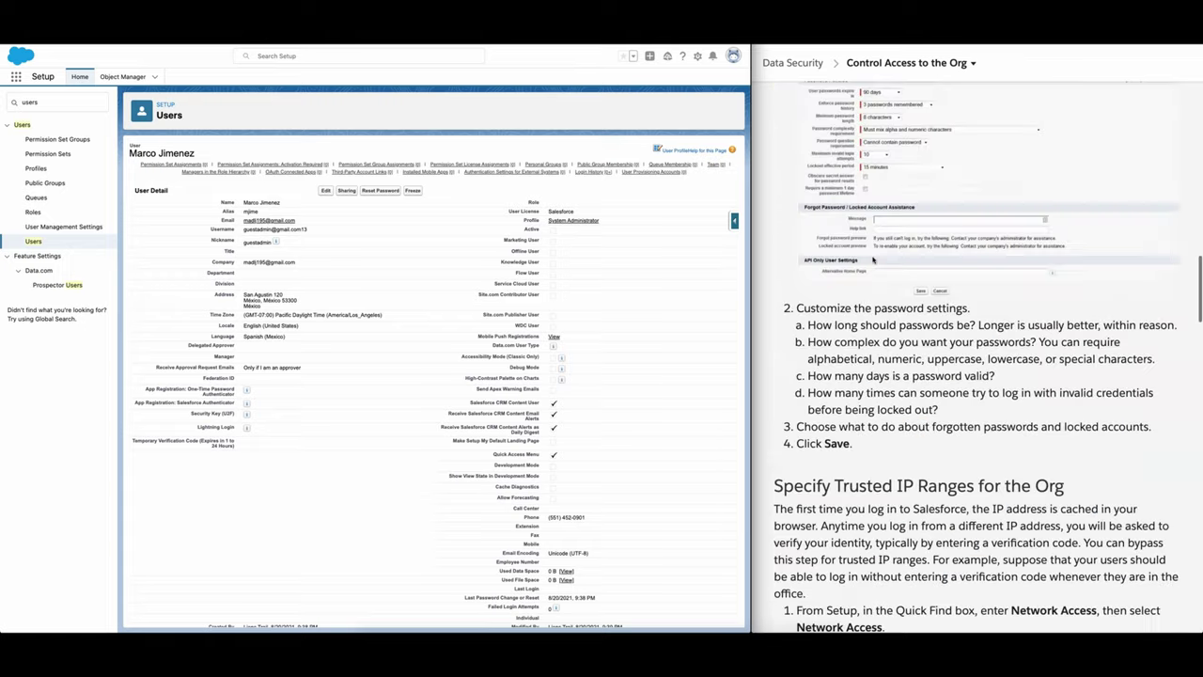
scroll(873, 260, "down", 4)
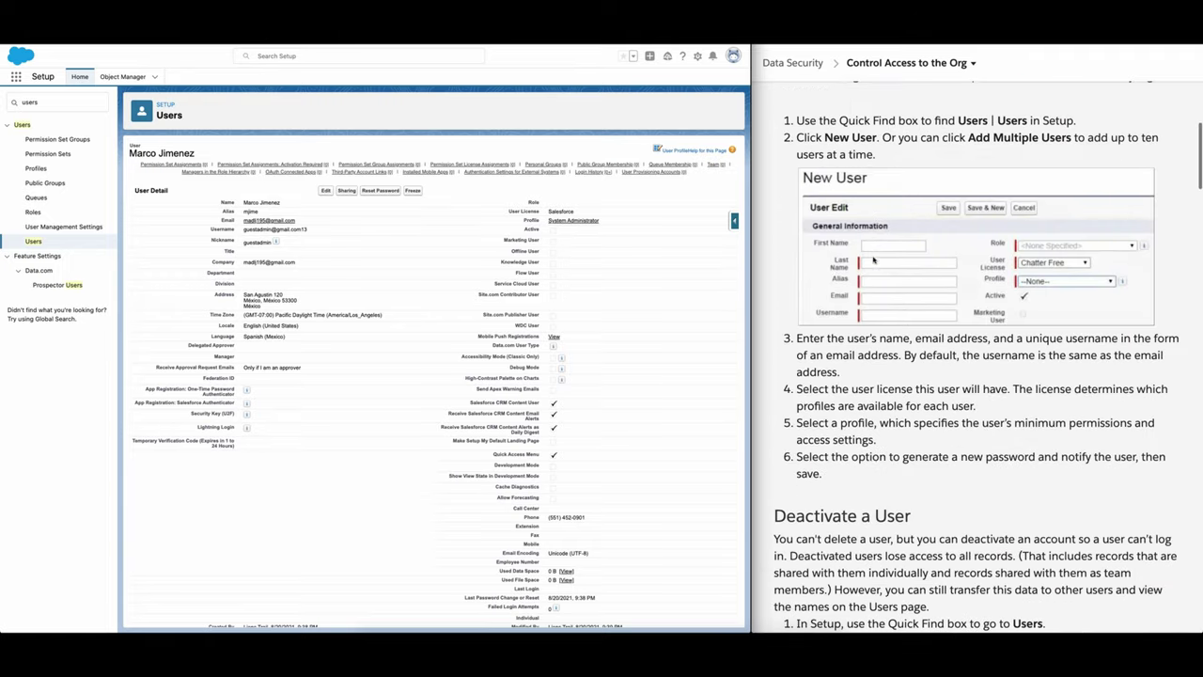
scroll(827, 333, "down", 1)
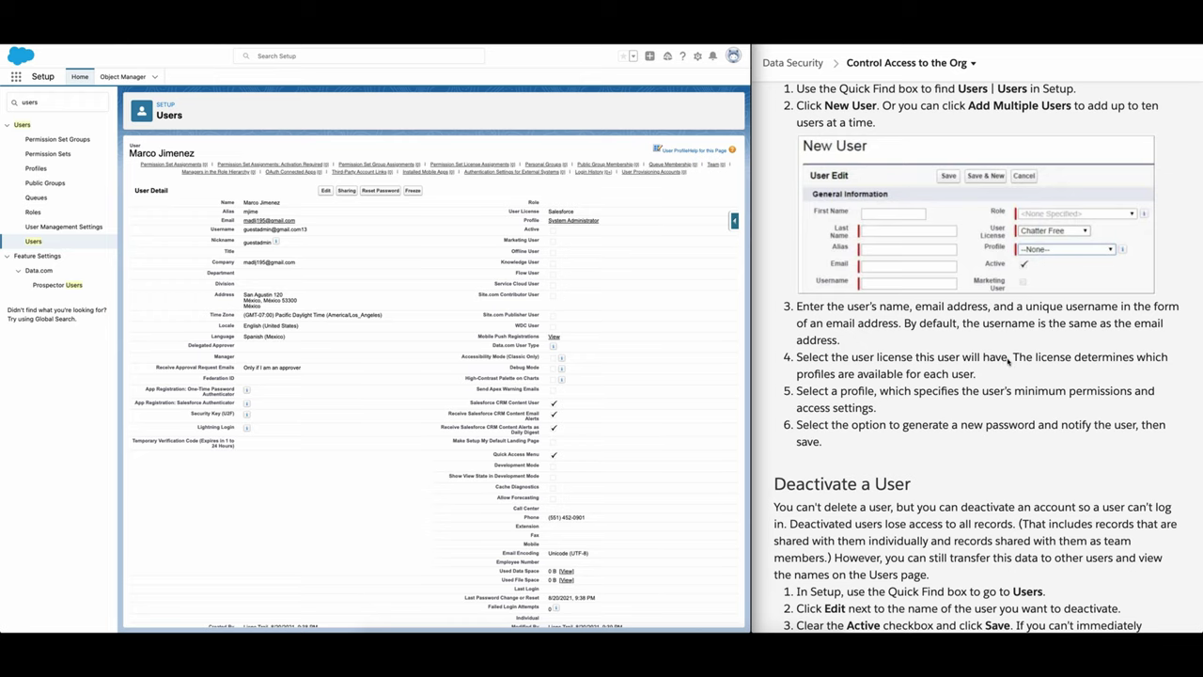
scroll(857, 373, "down", 1)
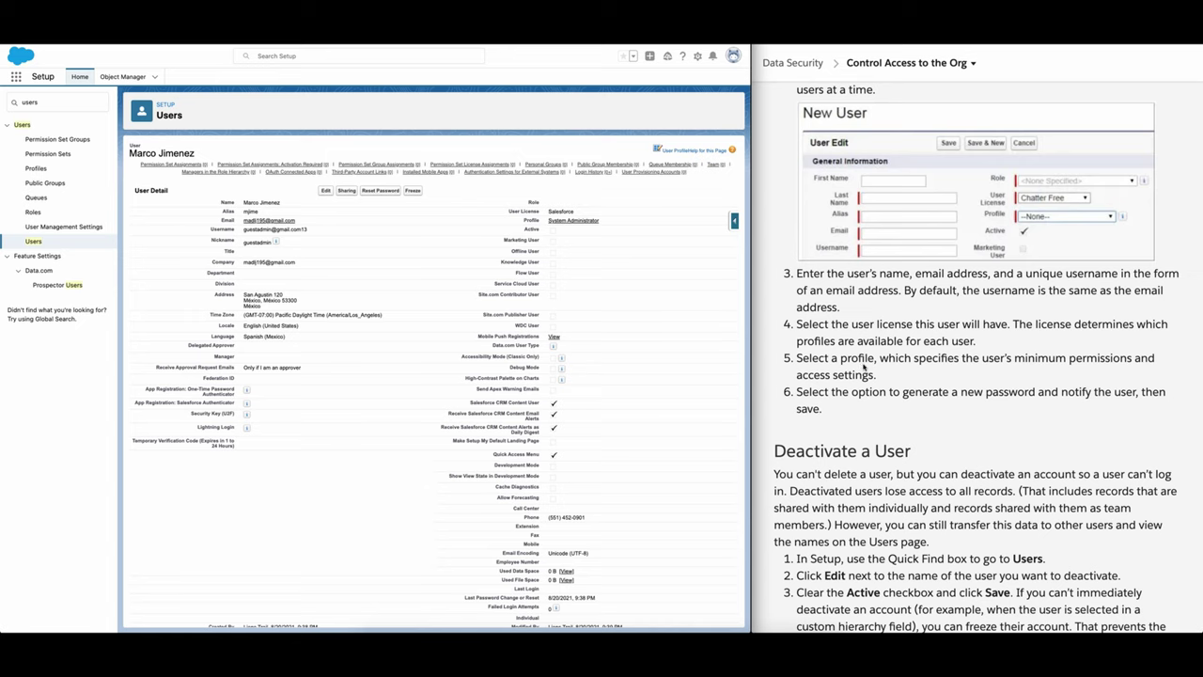
scroll(864, 366, "down", 1)
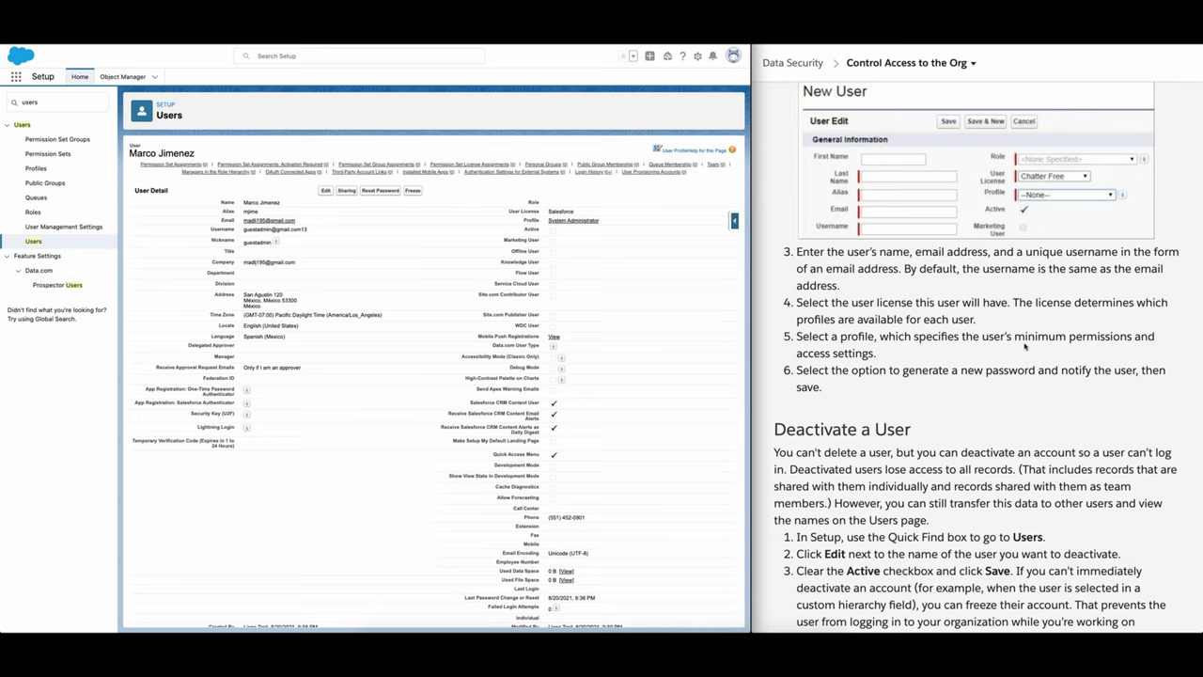
scroll(1025, 346, "down", 1)
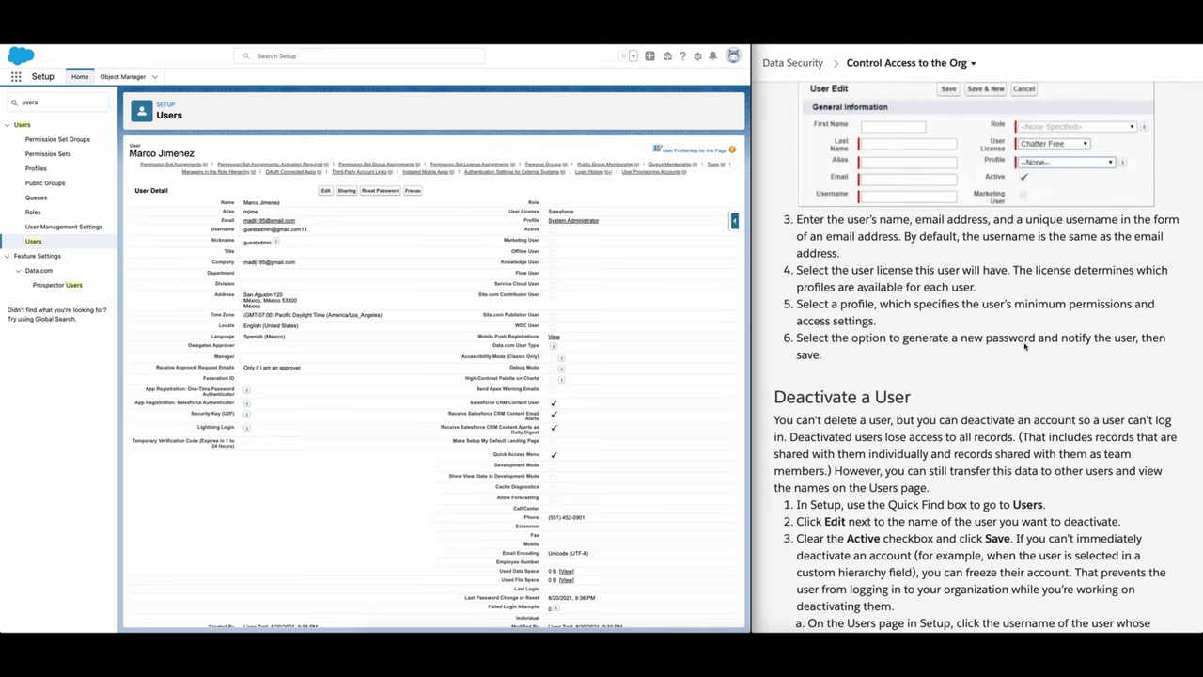
scroll(1023, 344, "up", 1)
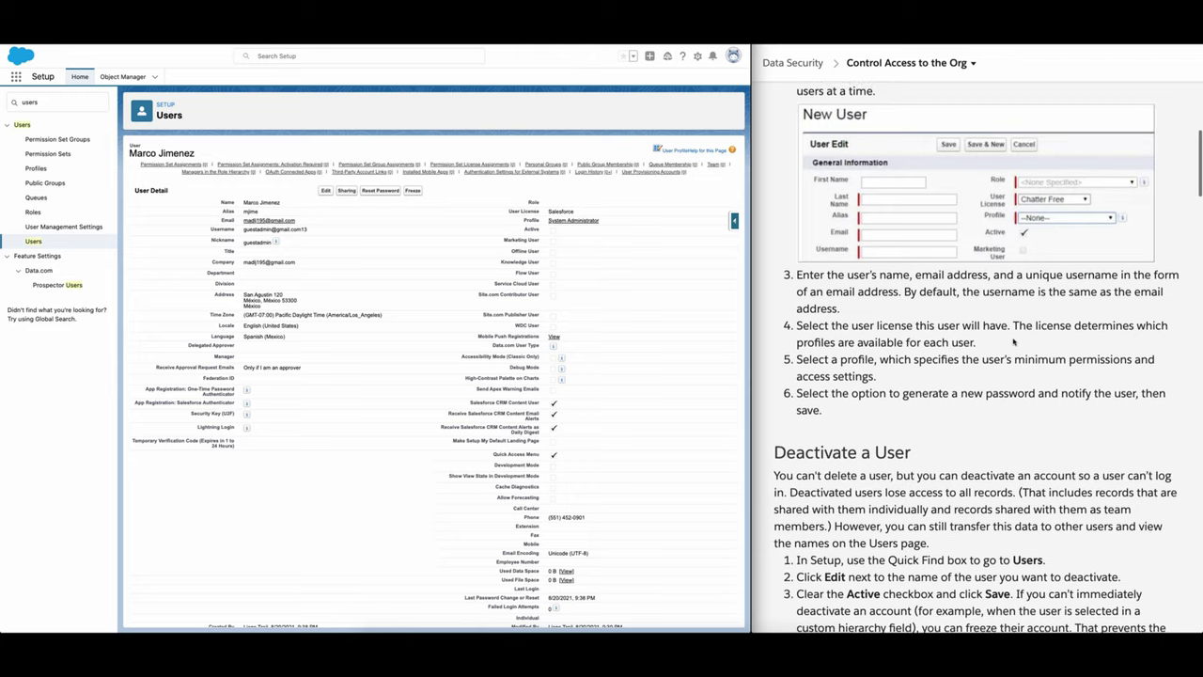
scroll(1014, 341, "down", 5)
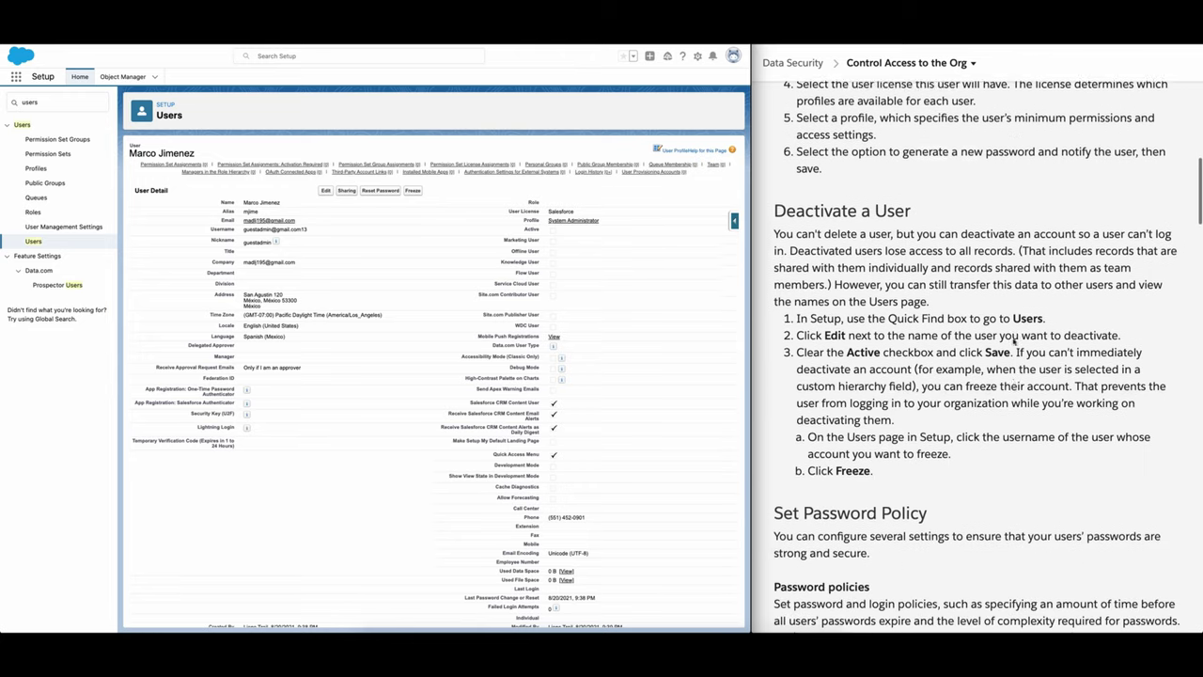
scroll(1014, 343, "down", 1)
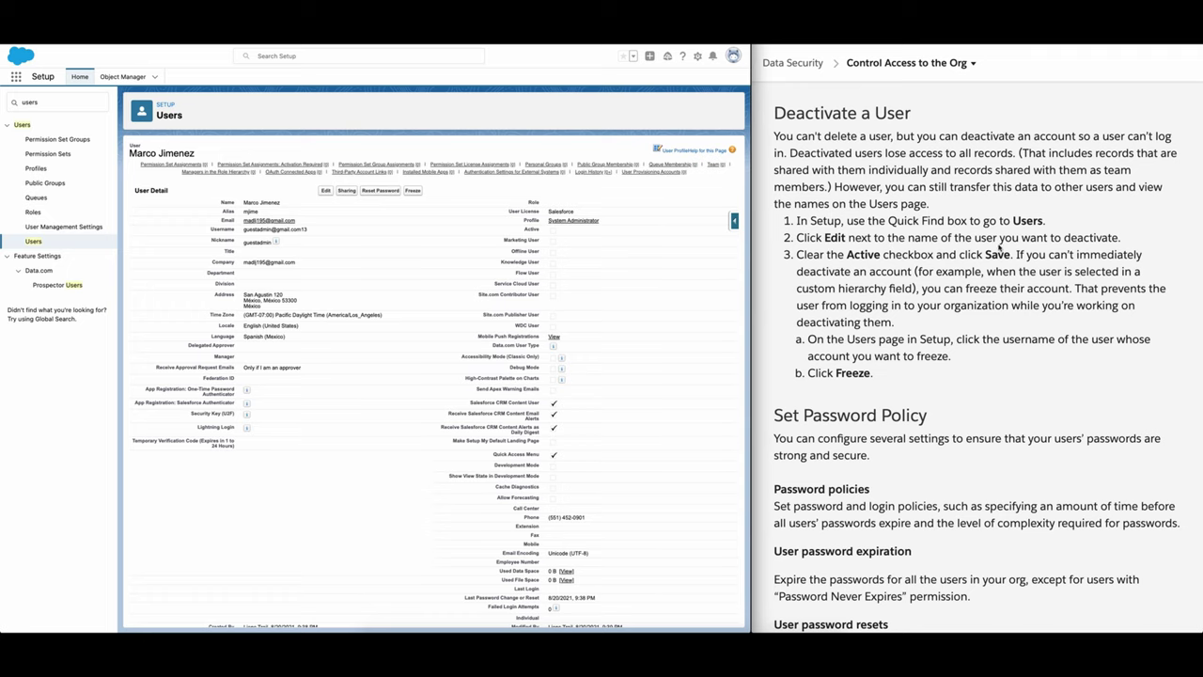
scroll(1001, 270, "down", 2)
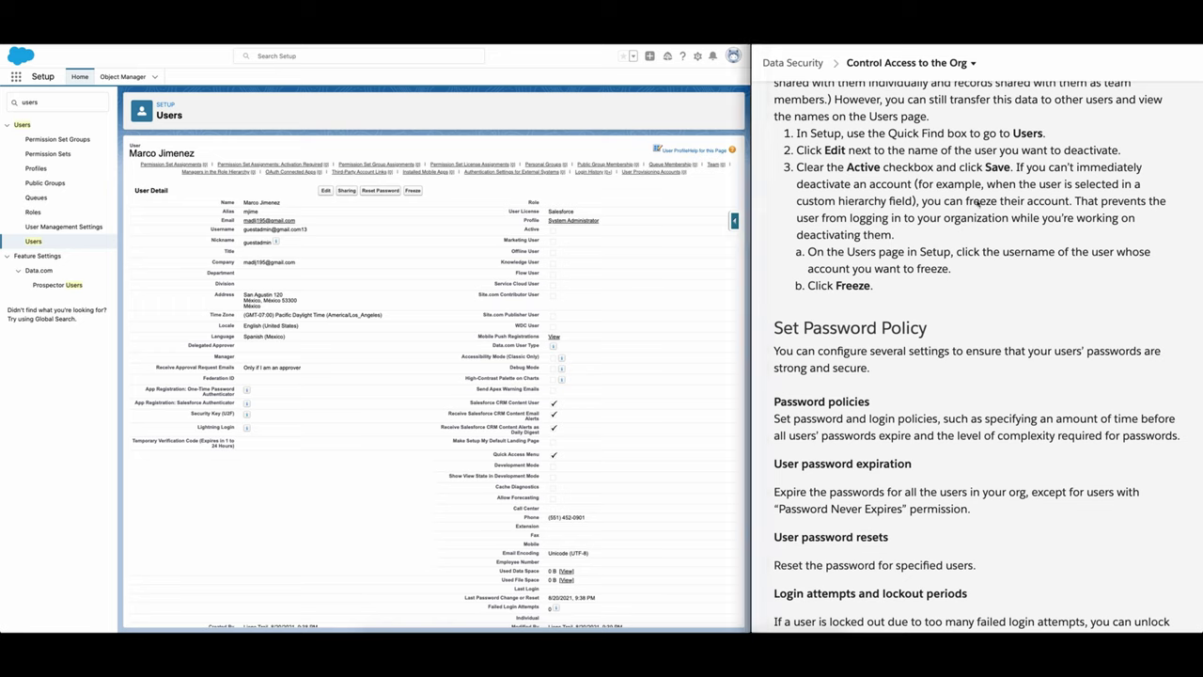
double_click(982, 202)
Step: Scroll the unit further down to the Set Password Policy steps
scroll(1026, 236, "down", 1)
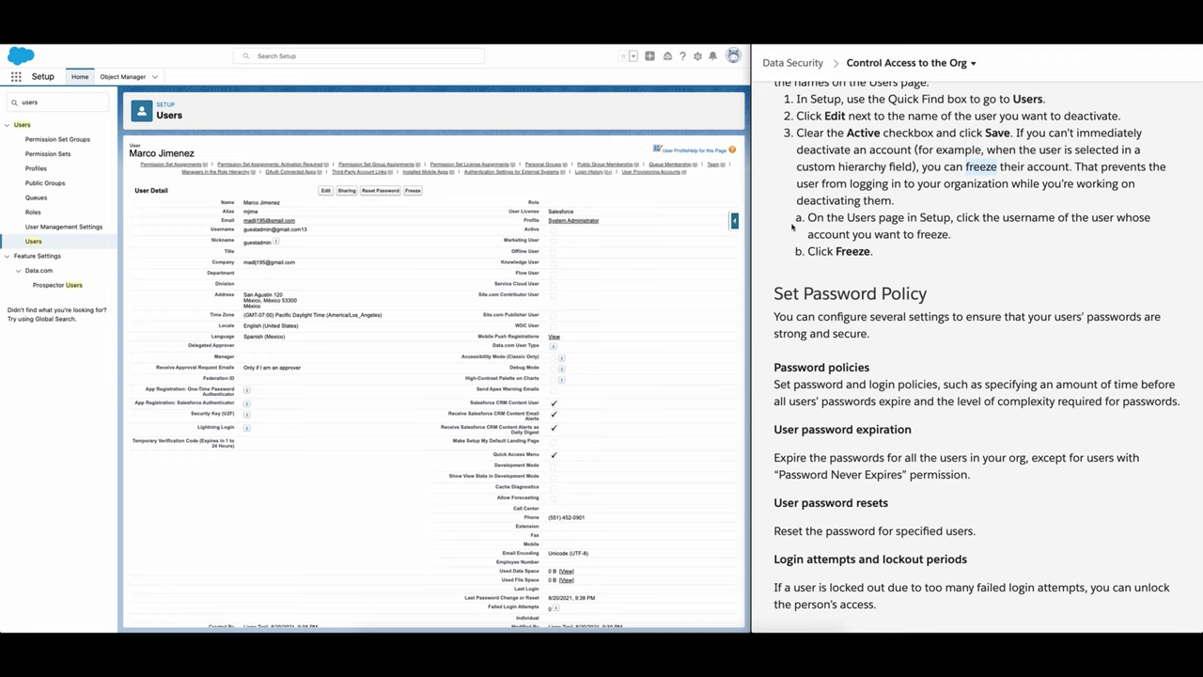
scroll(792, 227, "up", 3)
scroll(792, 227, "down", 1)
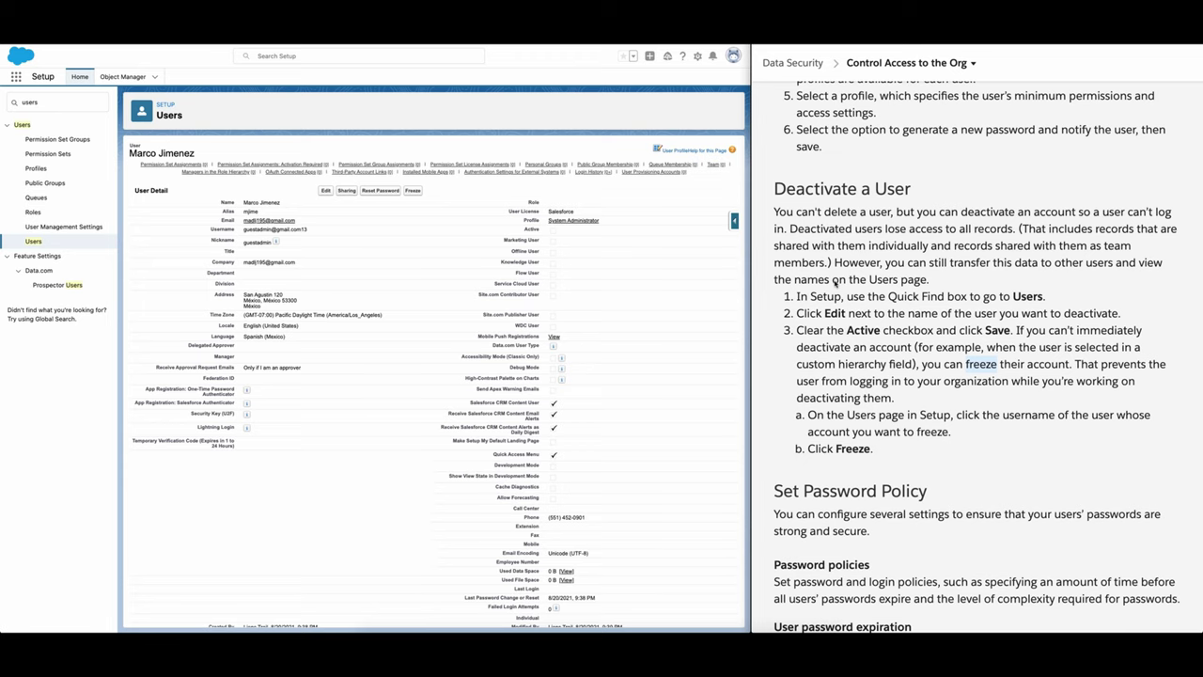
scroll(844, 280, "down", 5)
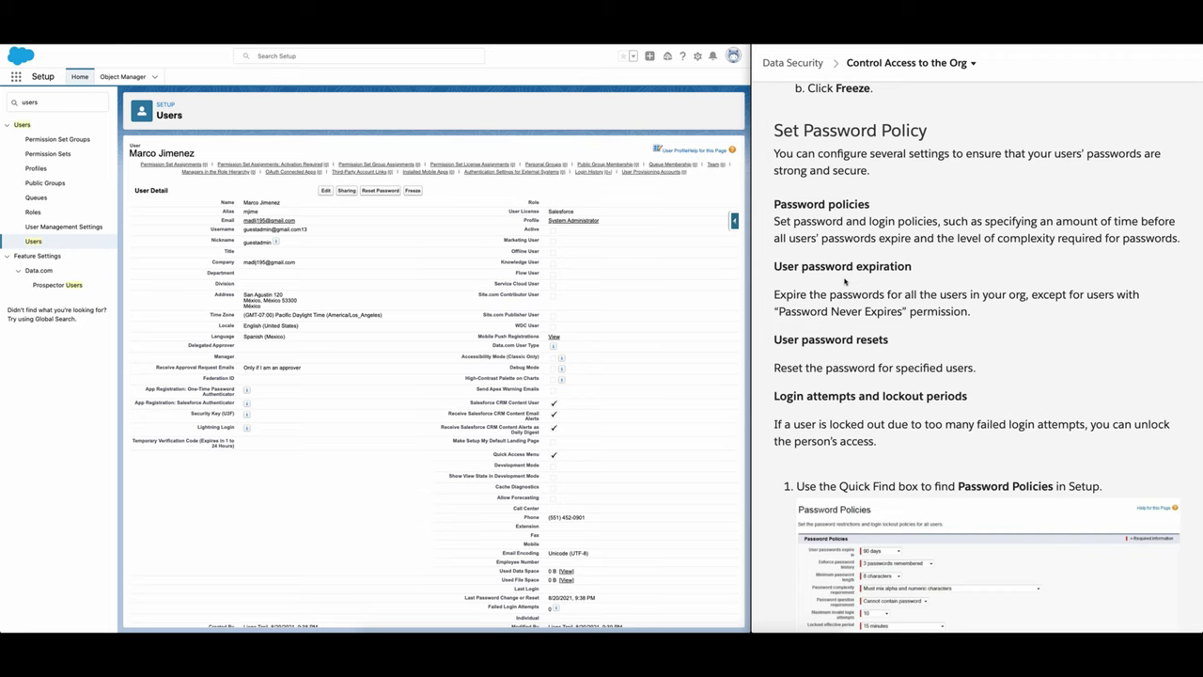
scroll(912, 207, "down", 1)
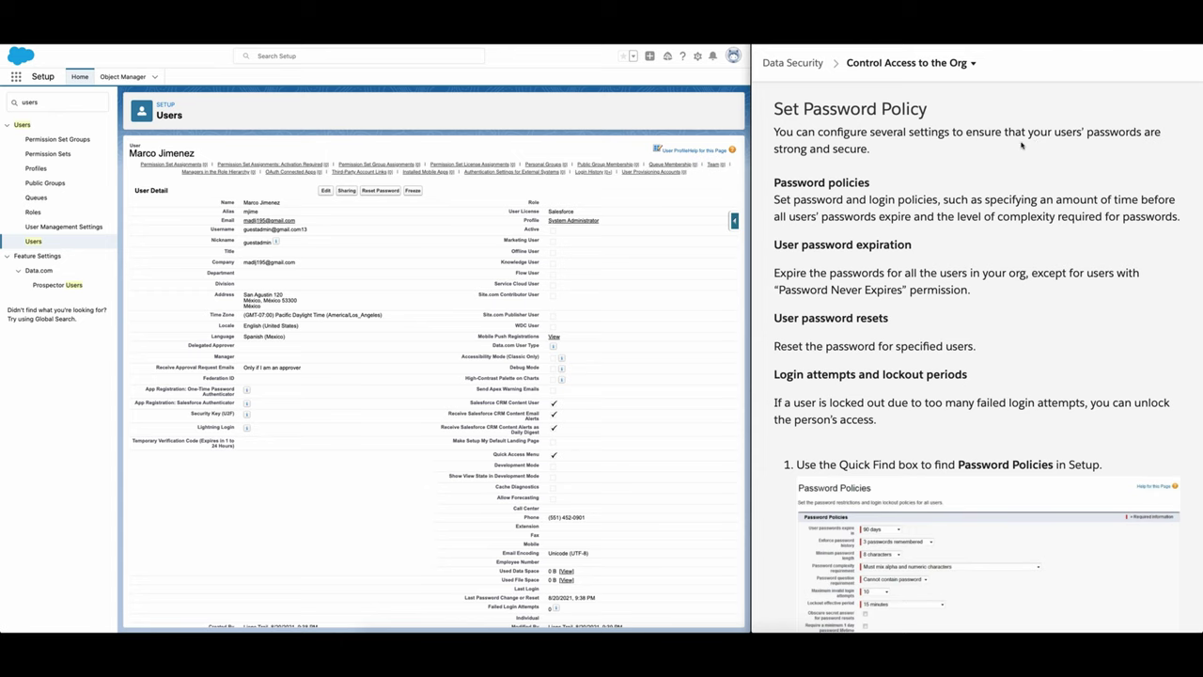
scroll(1022, 145, "down", 1)
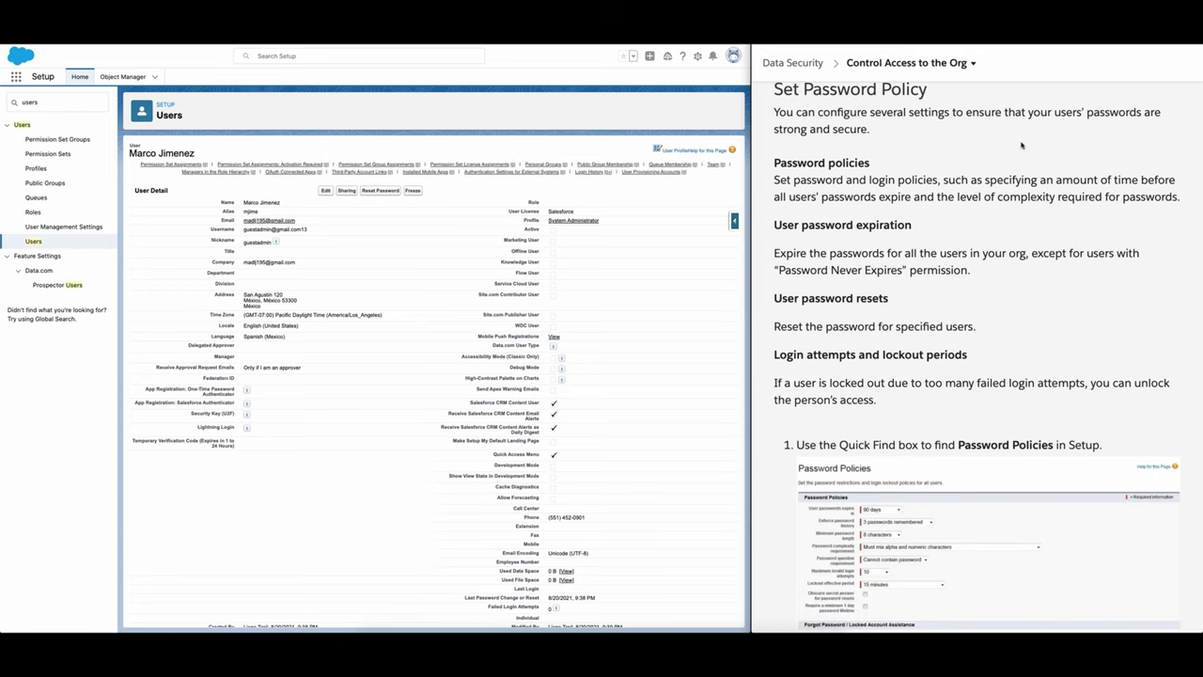
scroll(1022, 144, "down", 1)
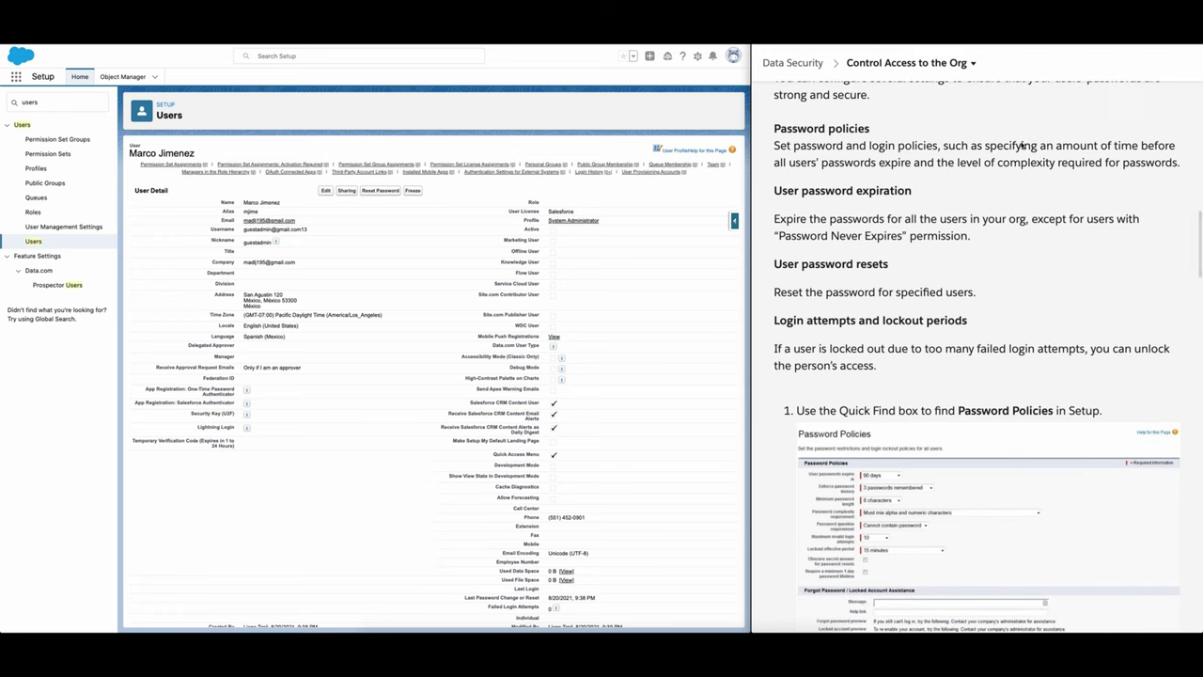
scroll(823, 177, "down", 1)
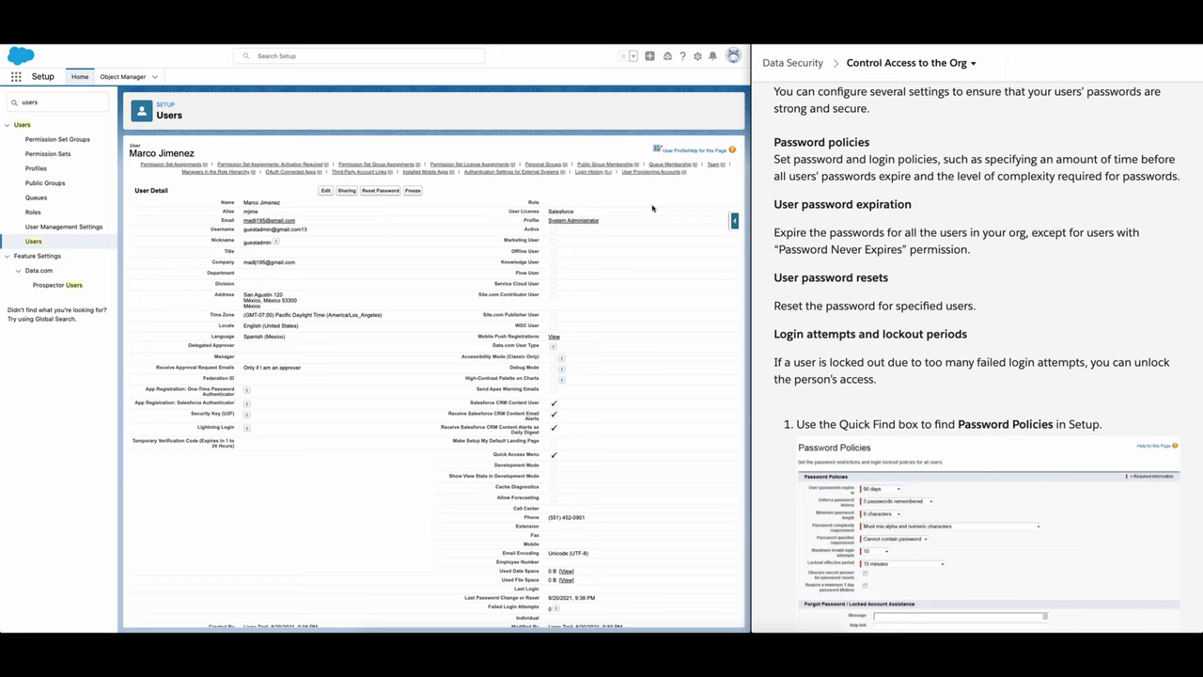
scroll(652, 207, "down", 1)
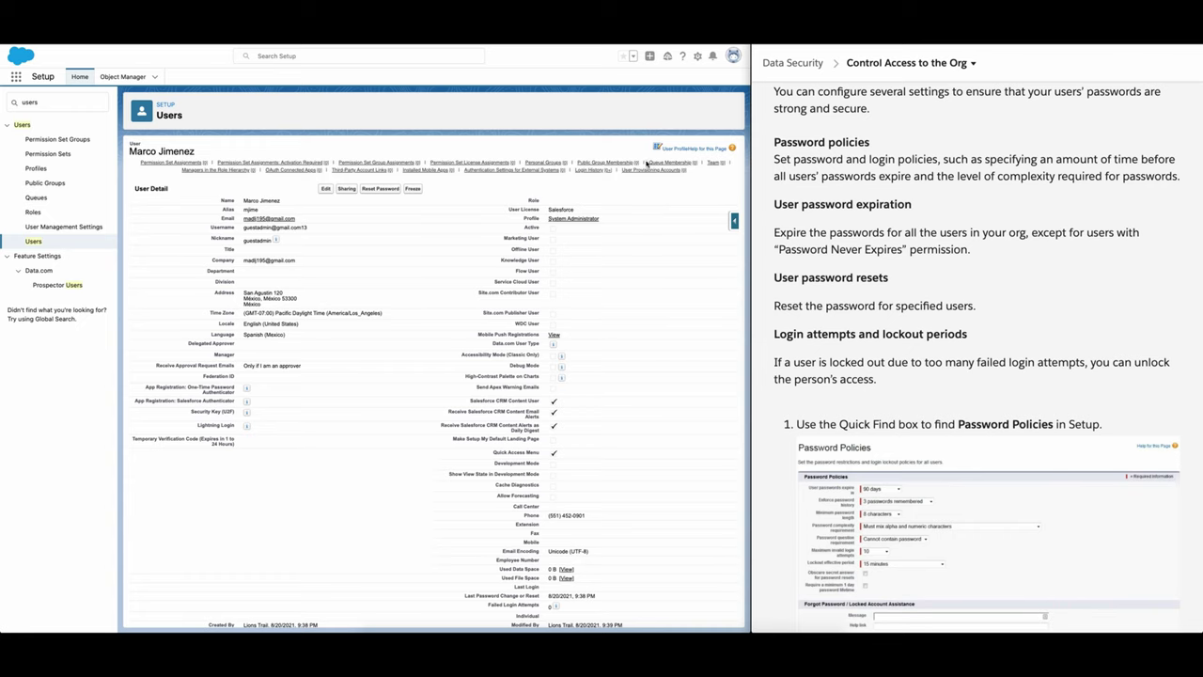
scroll(952, 272, "down", 1)
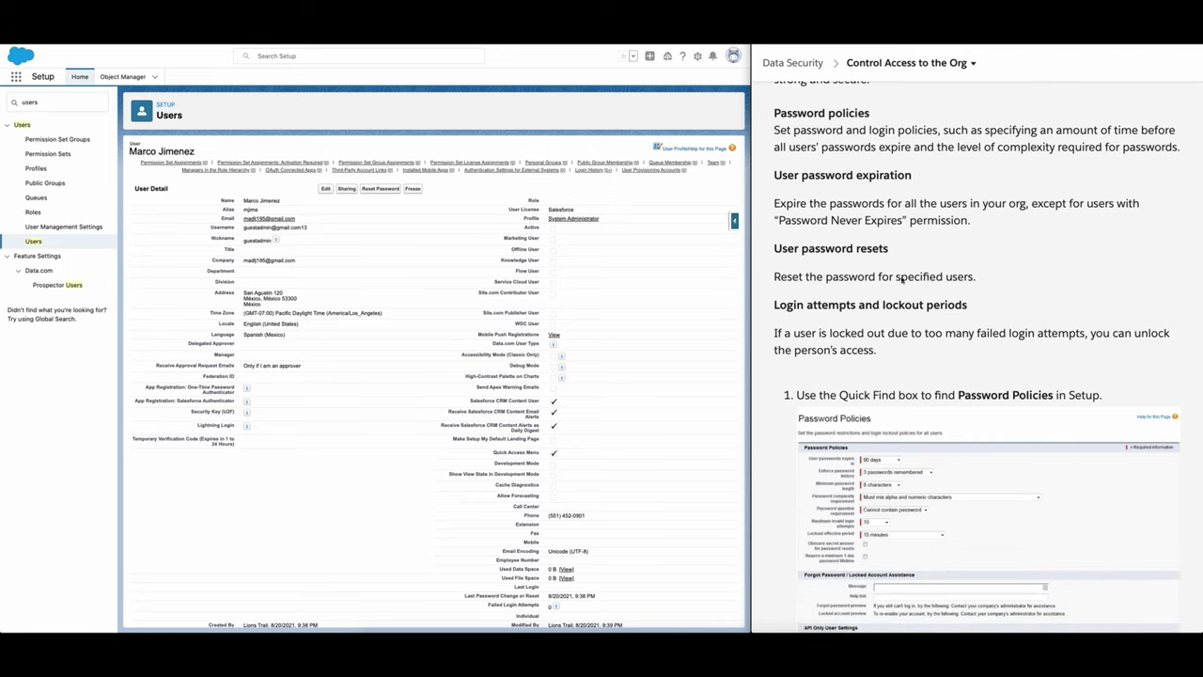
scroll(845, 291, "down", 3)
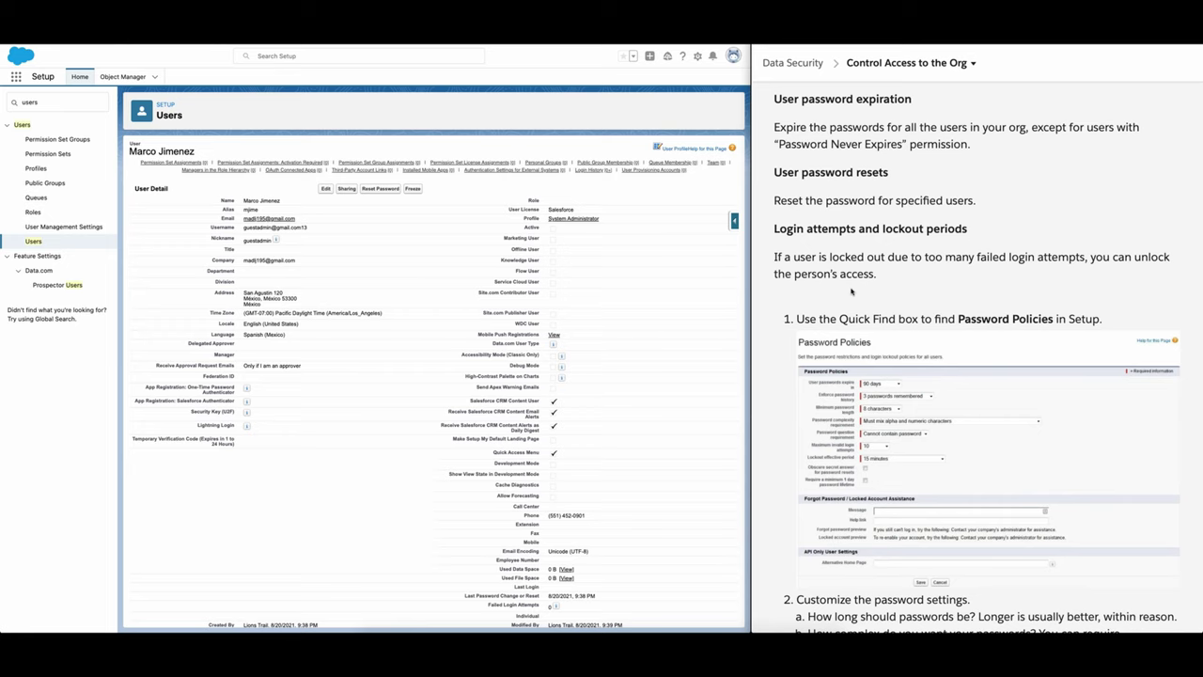
scroll(852, 291, "down", 2)
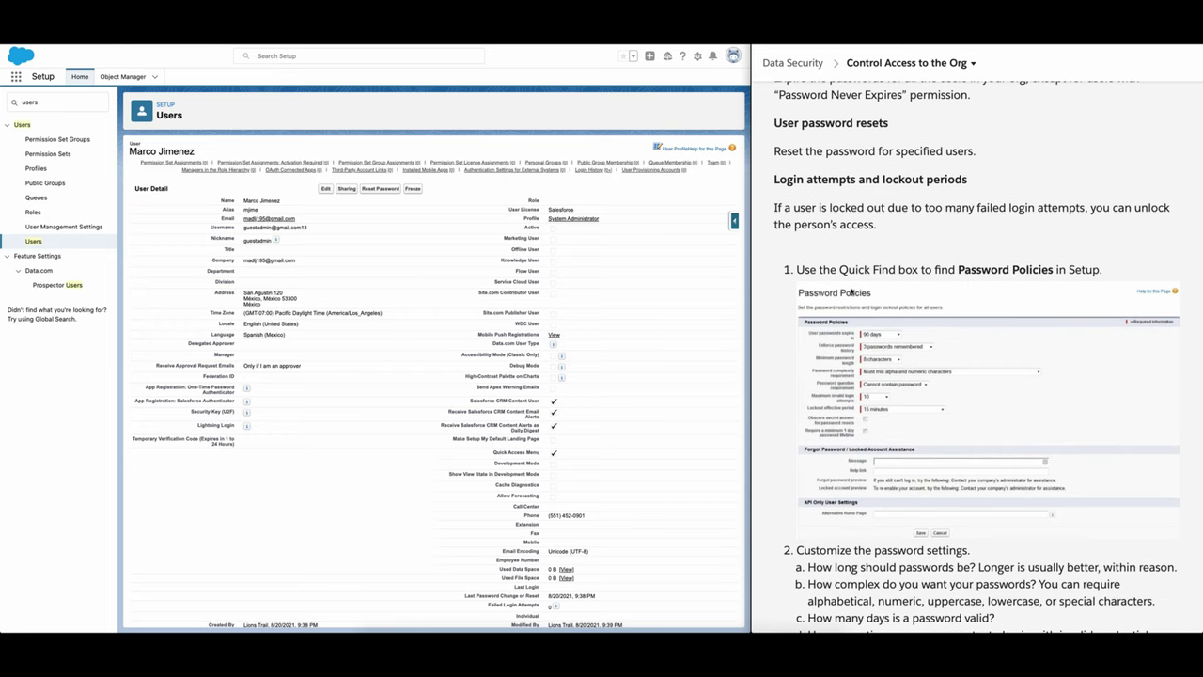
scroll(851, 291, "down", 2)
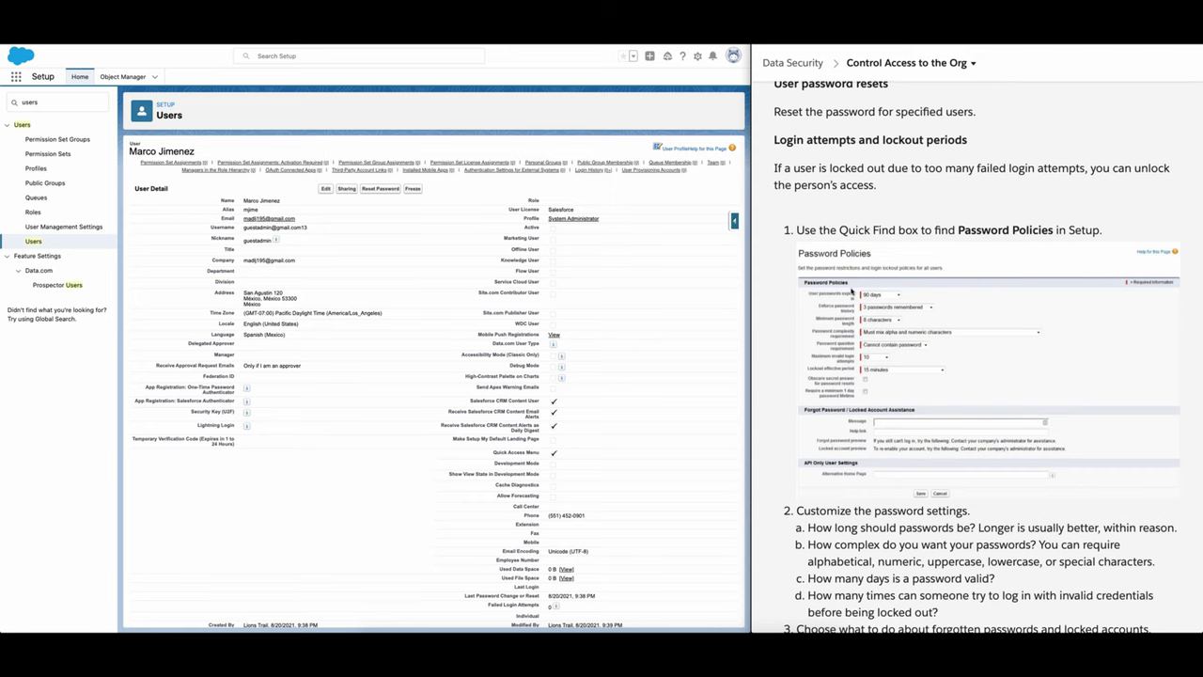
scroll(852, 291, "down", 2)
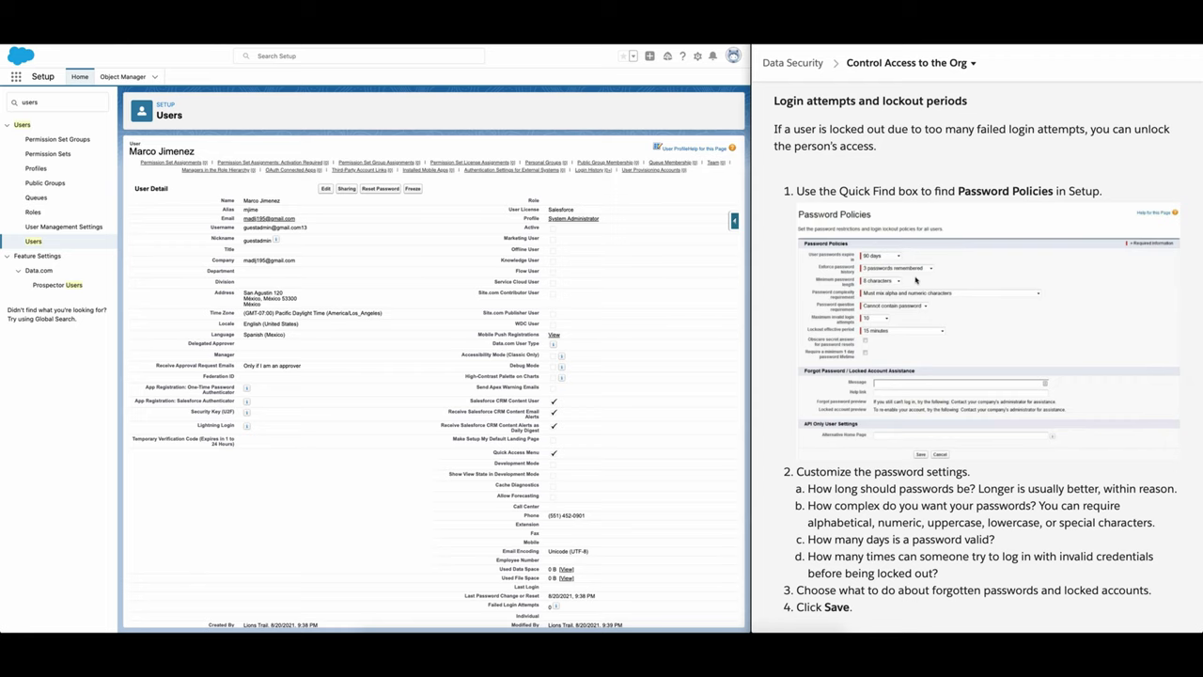
scroll(915, 281, "down", 1)
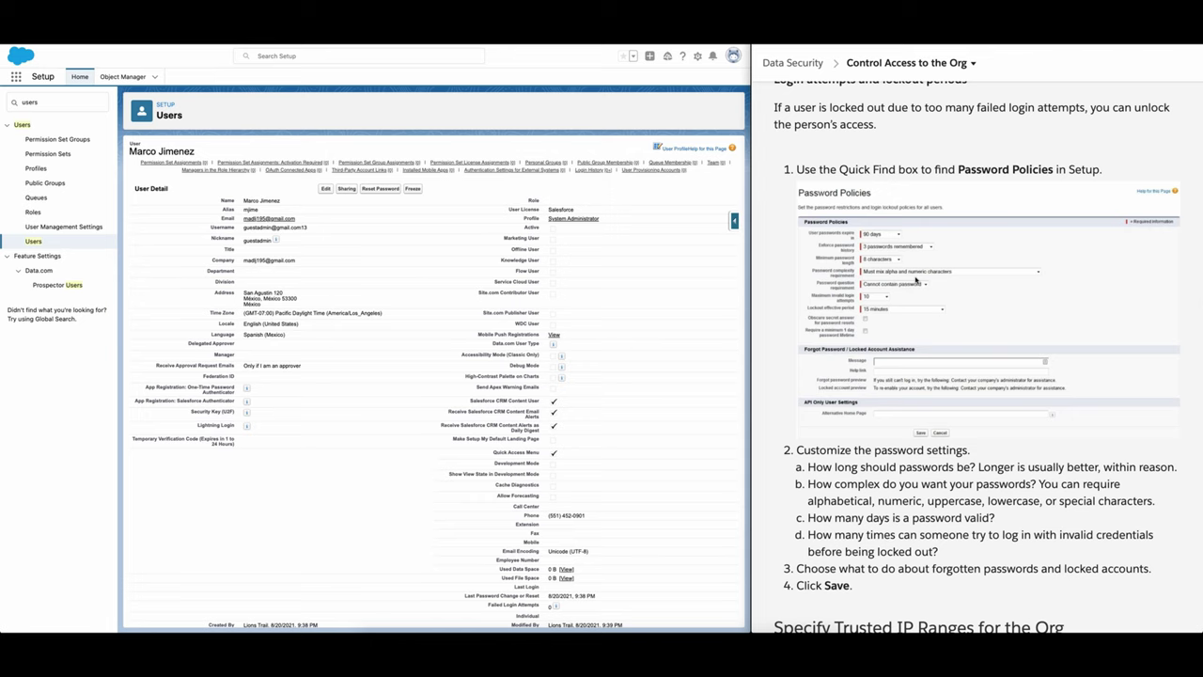
scroll(916, 280, "down", 2)
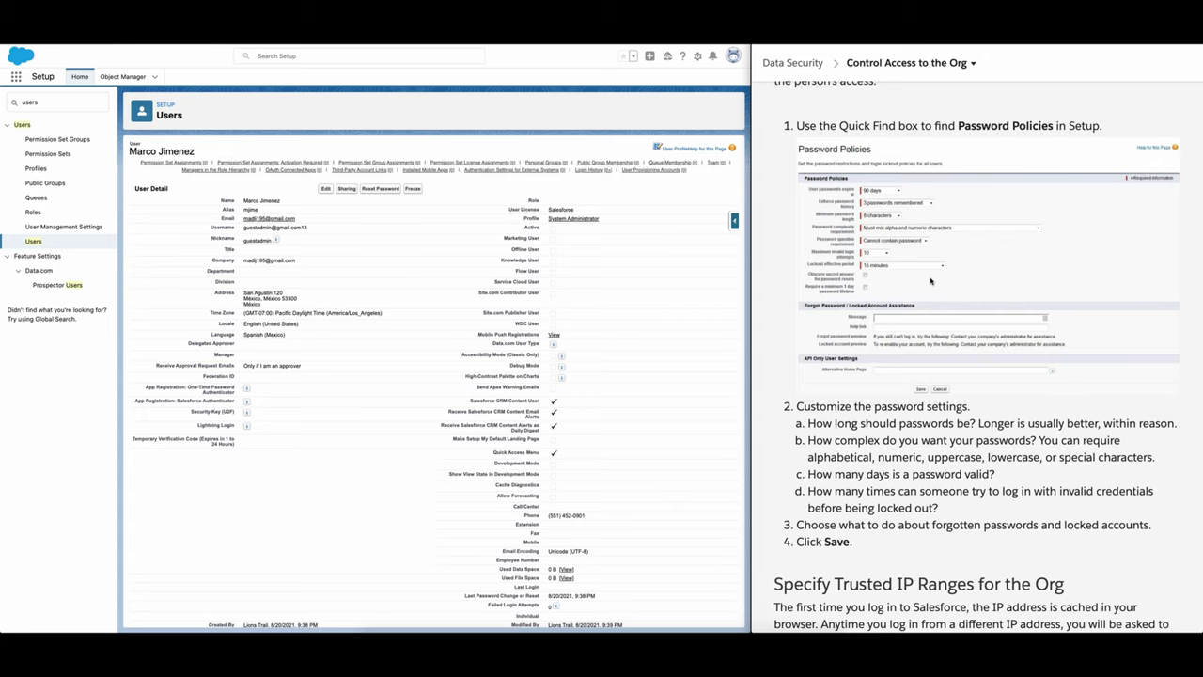
scroll(989, 276, "down", 1)
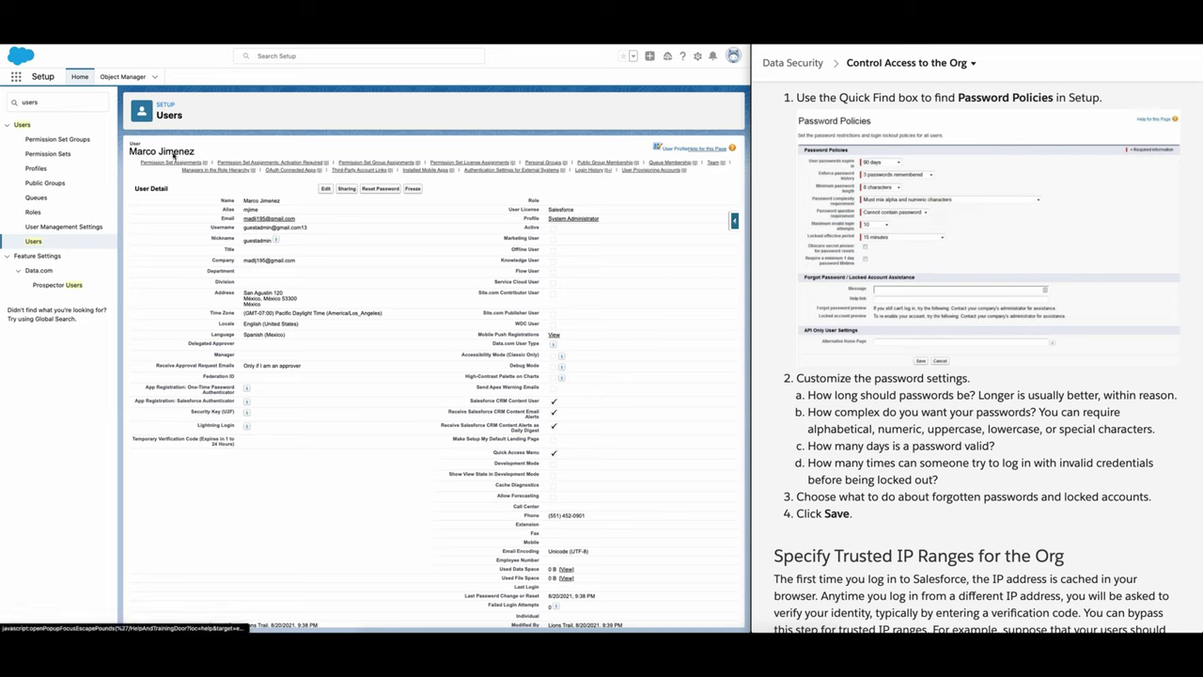
Step: Replace the 'users' Quick Find search with a password search and open Password Policies
left_click(55, 103)
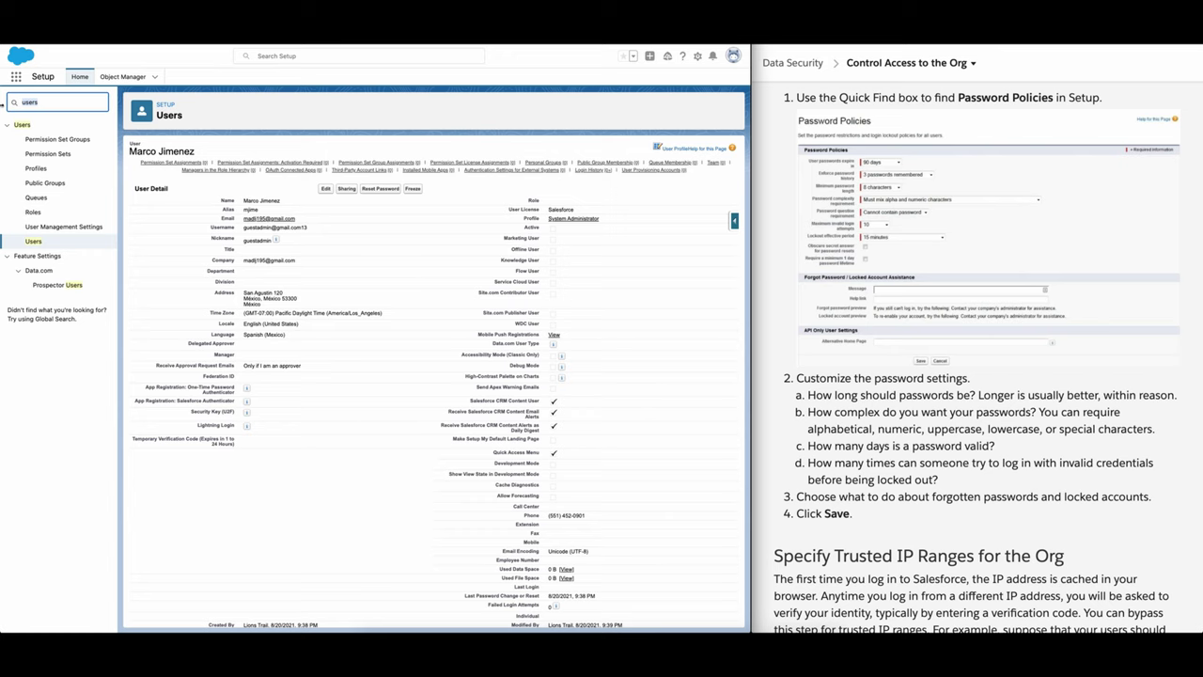
key("BackSpace")
type("d")
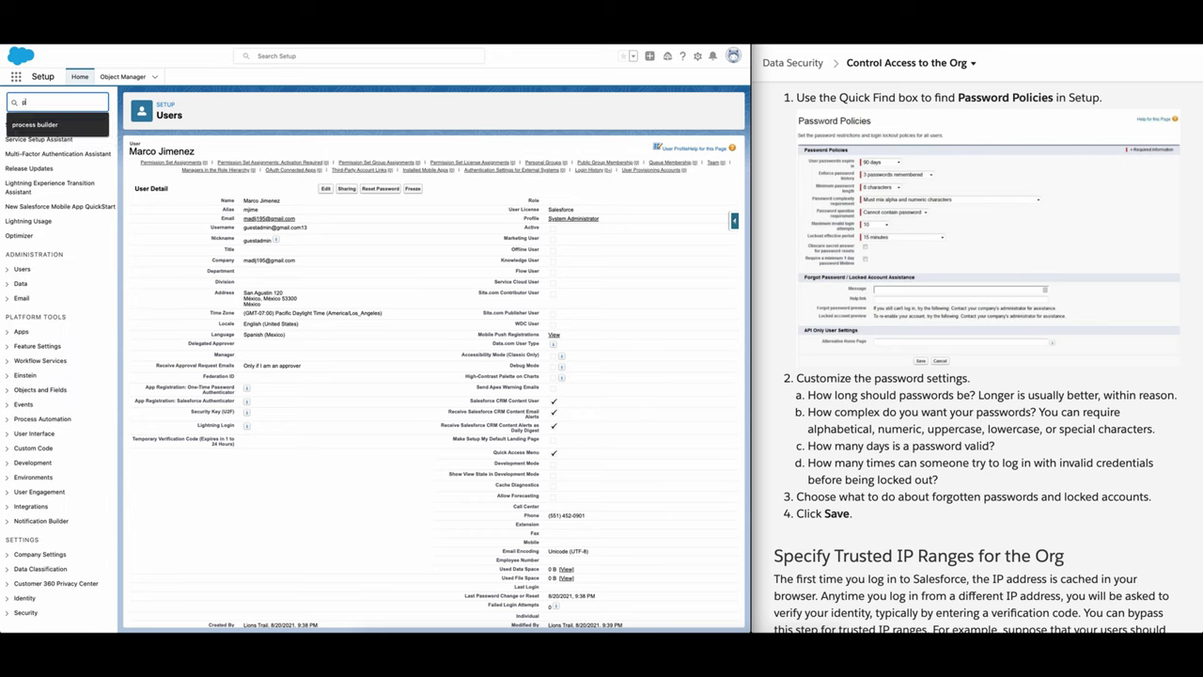
type("assw")
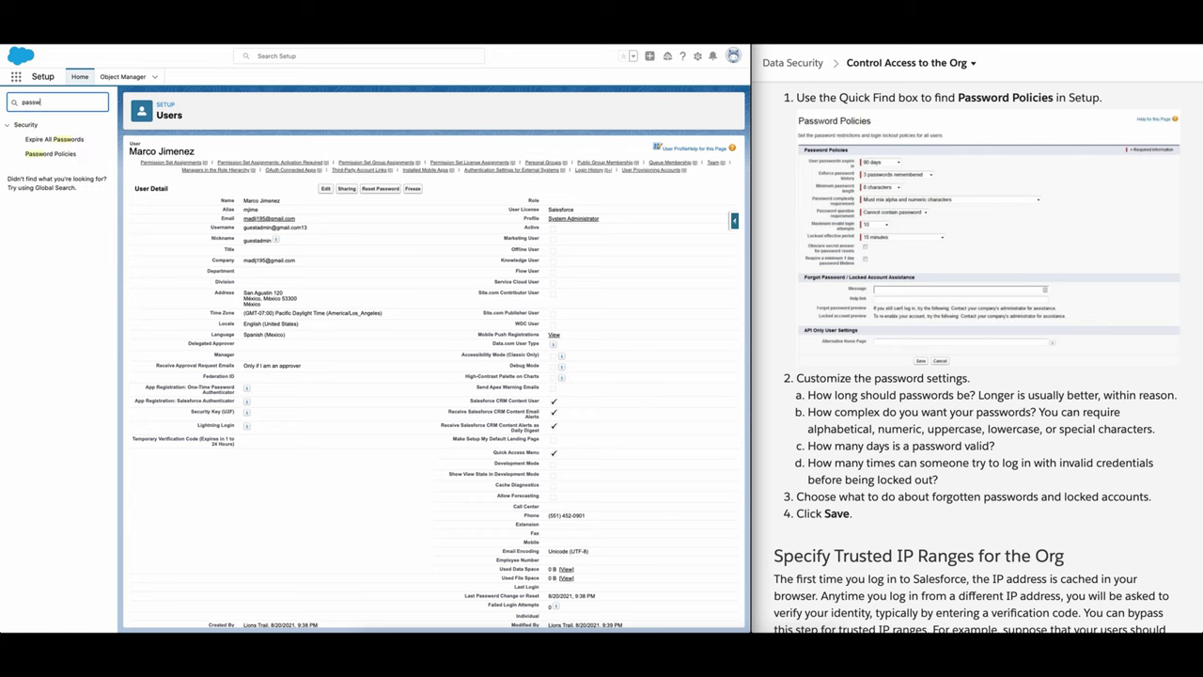
left_click(62, 155)
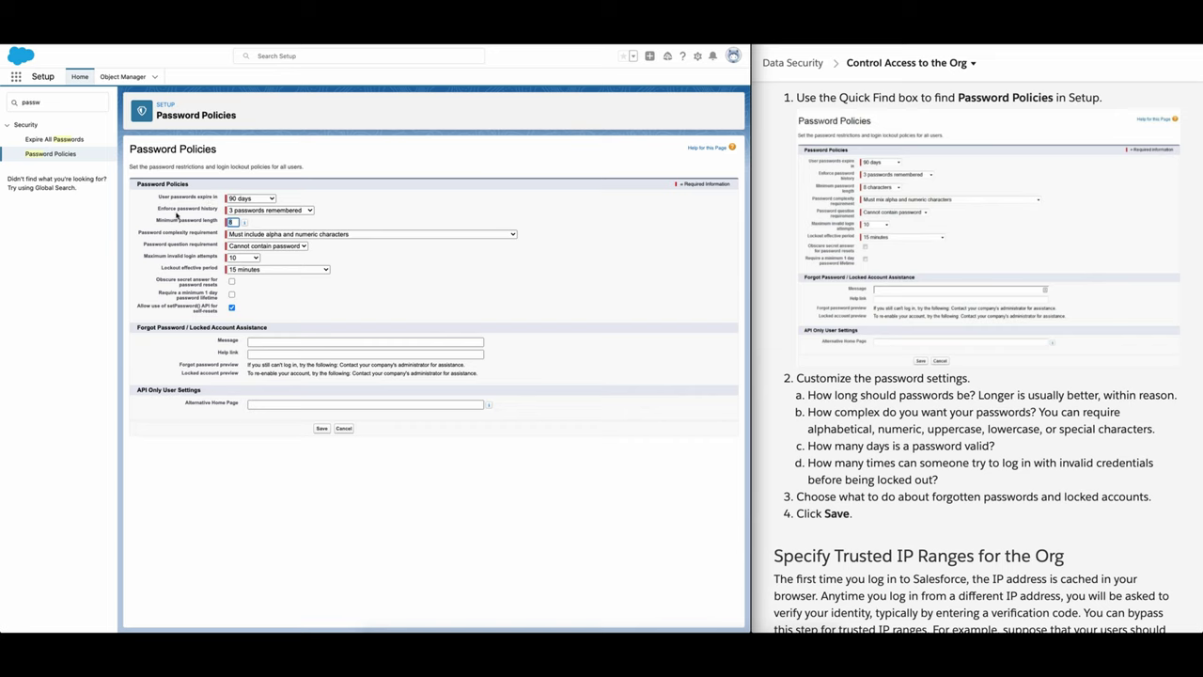
Step: Review the password history and question options, keeping 3 remembered and Cannot contain password
left_click(308, 211)
left_click(344, 225)
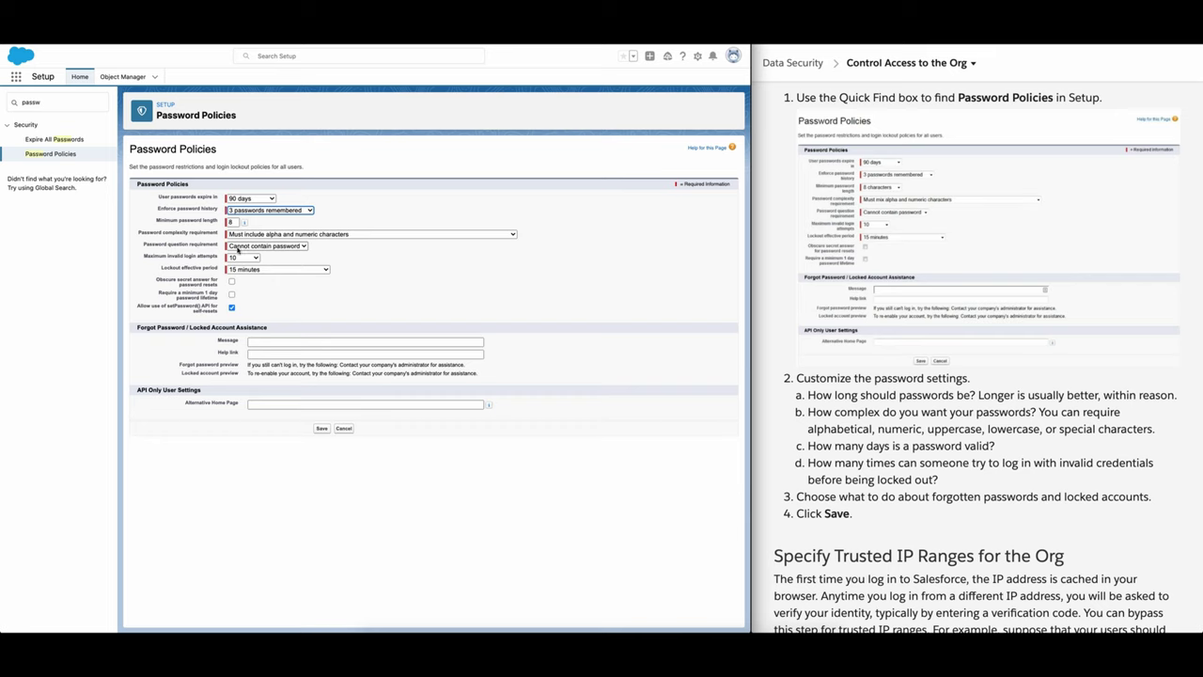
left_click(292, 249)
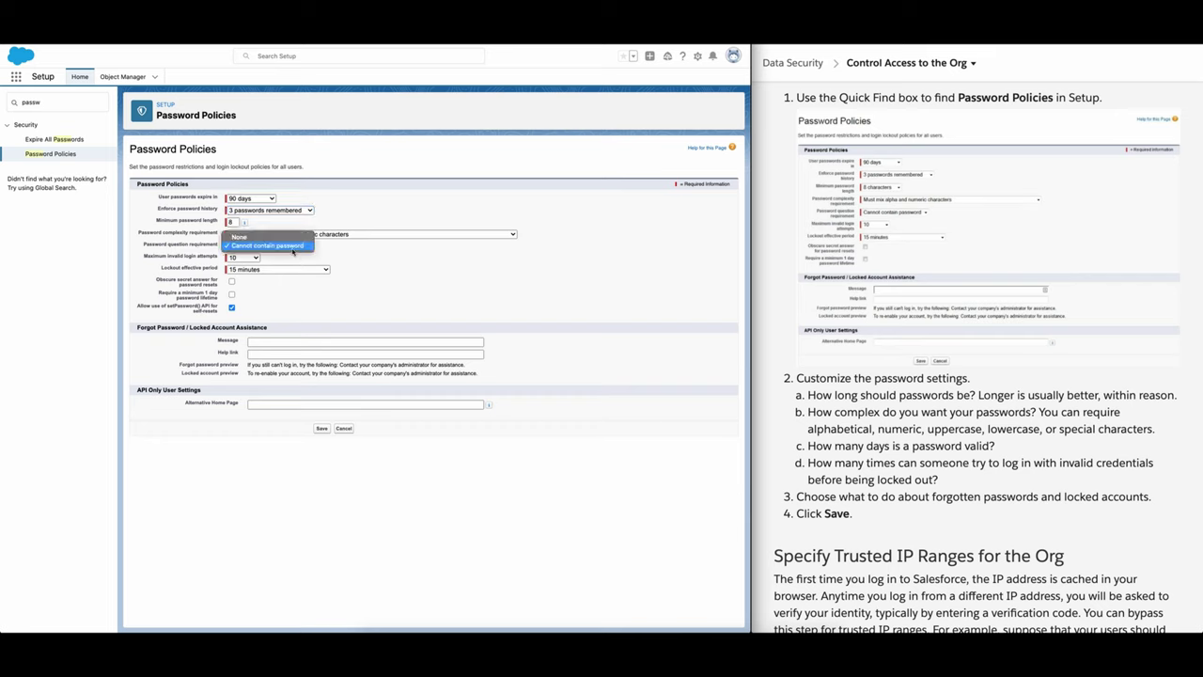
left_click(293, 247)
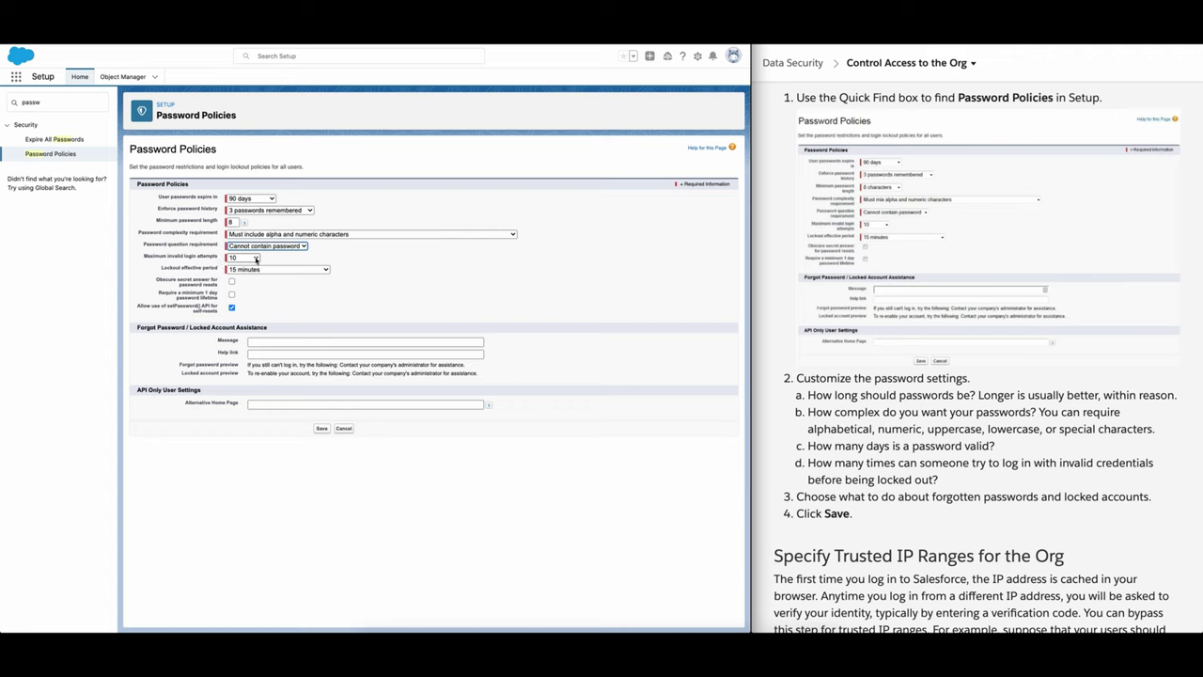
Step: Try 3 maximum invalid login attempts, then set it back to 10
left_click(255, 259)
left_click(284, 265)
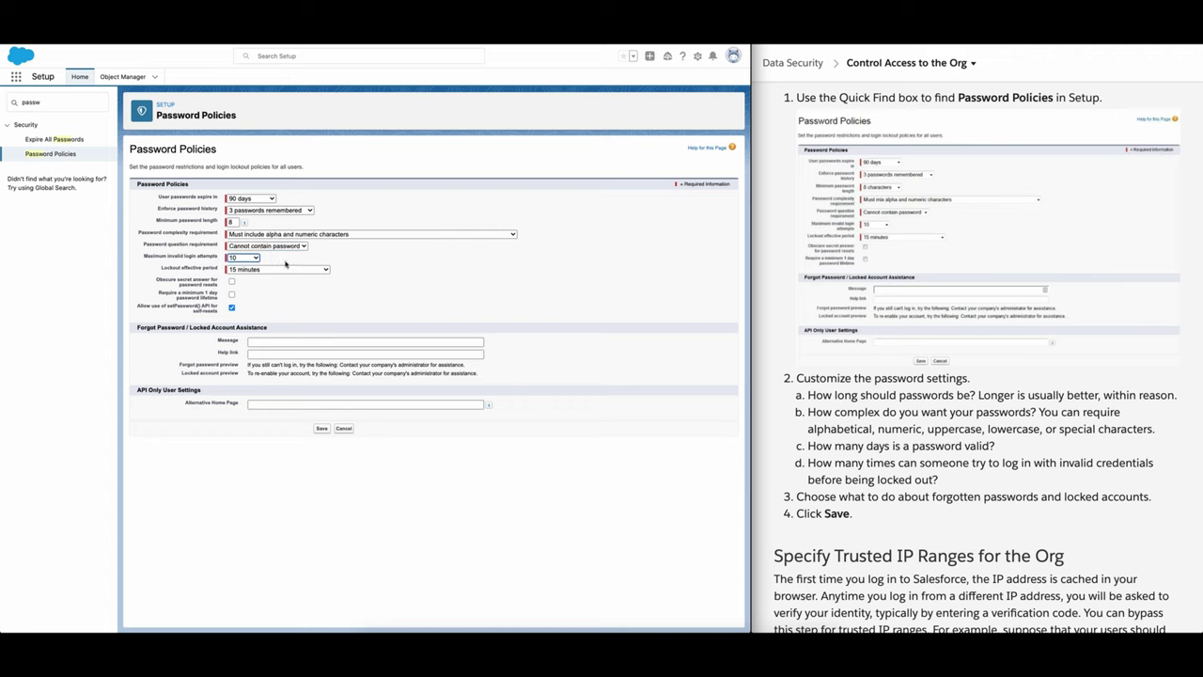
left_click(256, 258)
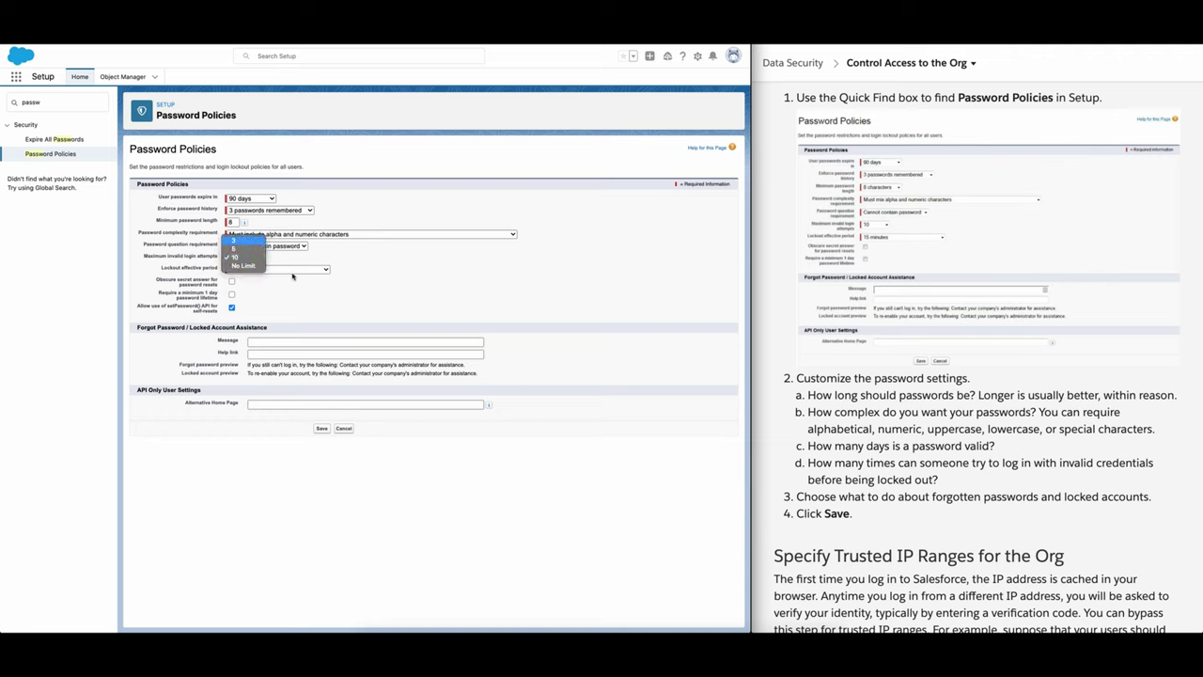
key("Return")
left_click(259, 260)
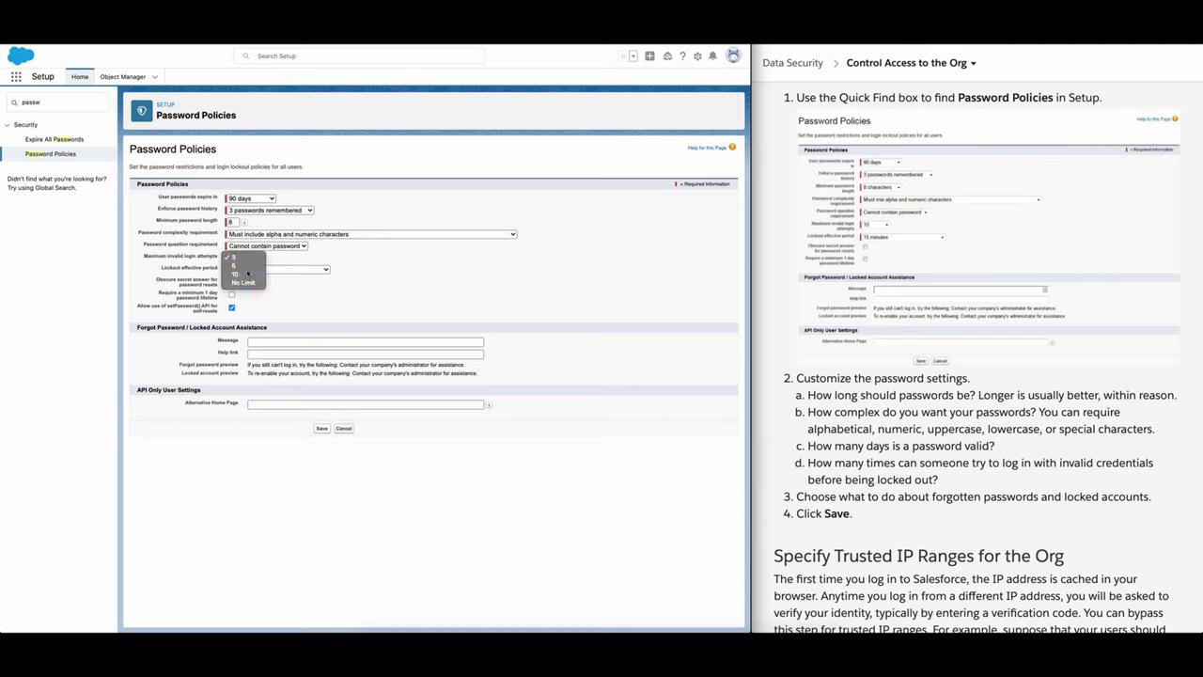
left_click(248, 274)
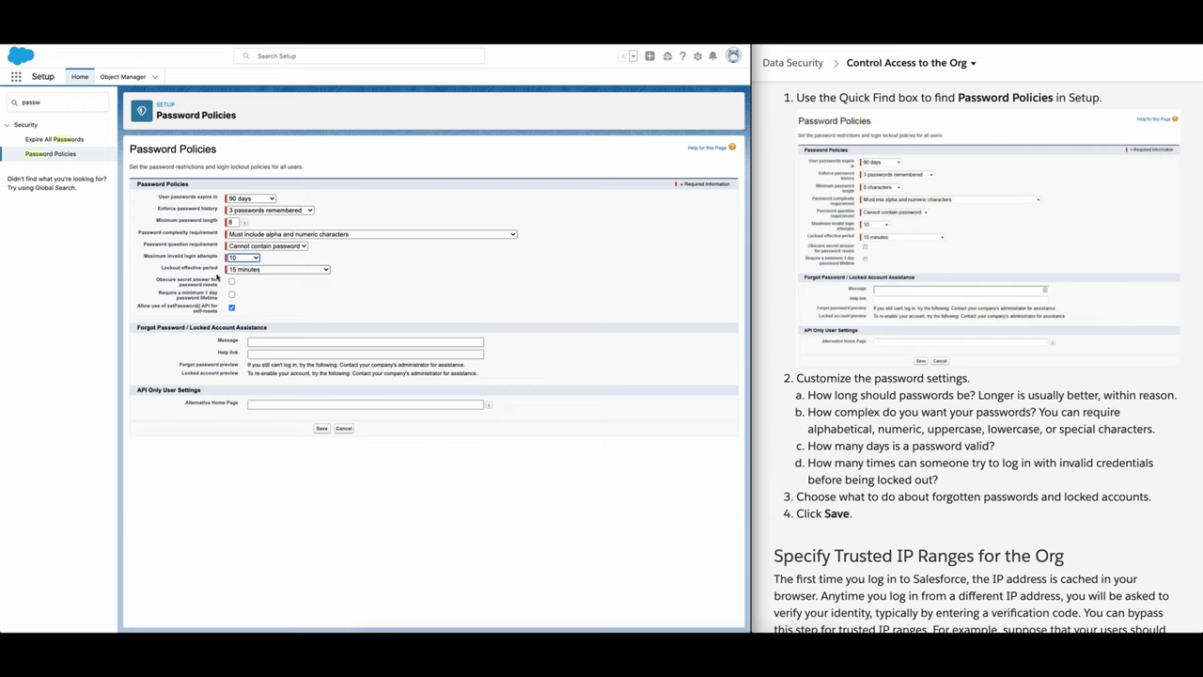
Step: Try an admin-reset lockout period, then restore the 15-minute lockout effective period
left_click(326, 270)
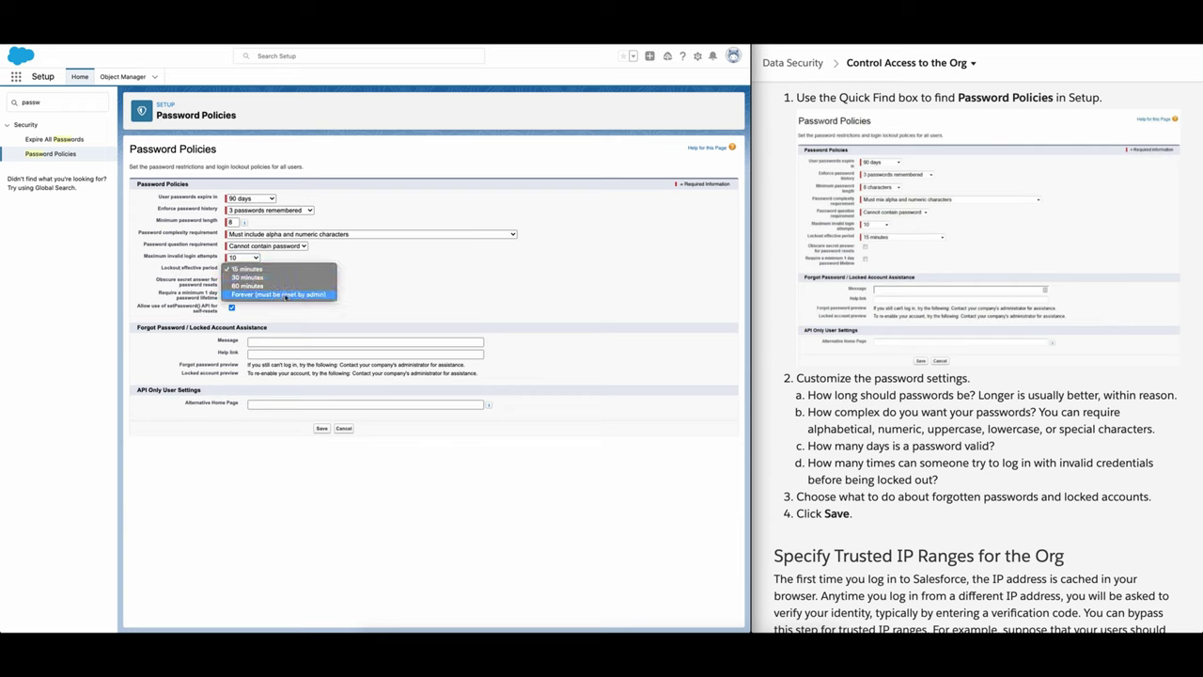
left_click(286, 296)
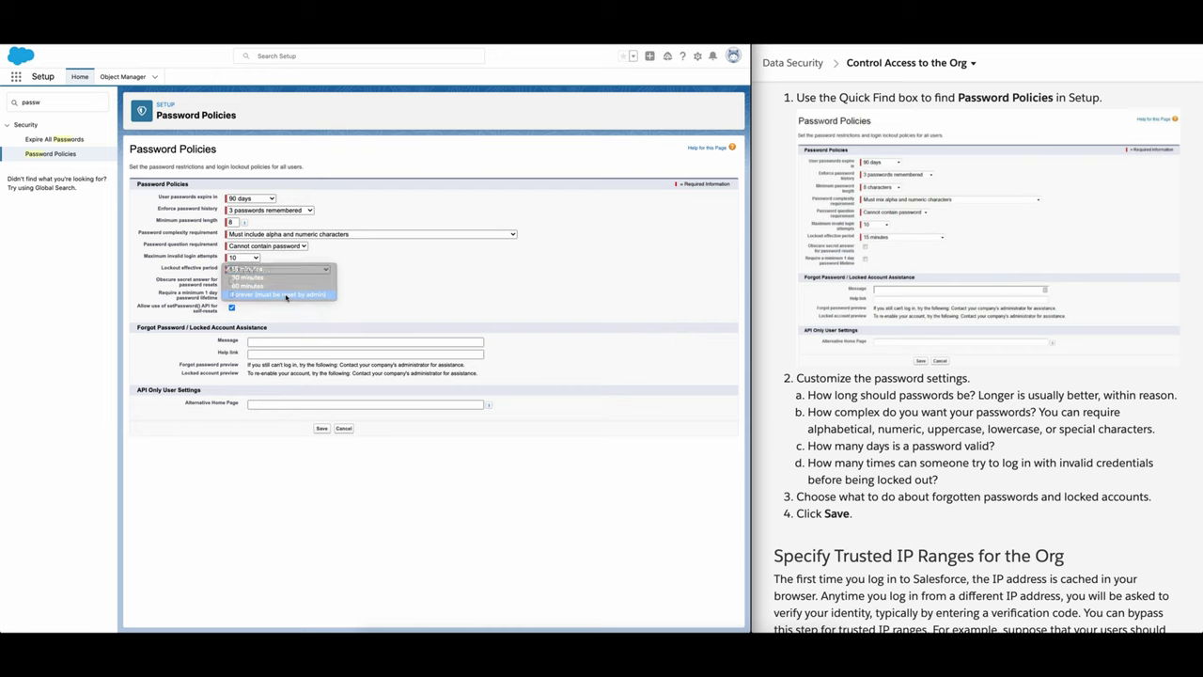
left_click(320, 271)
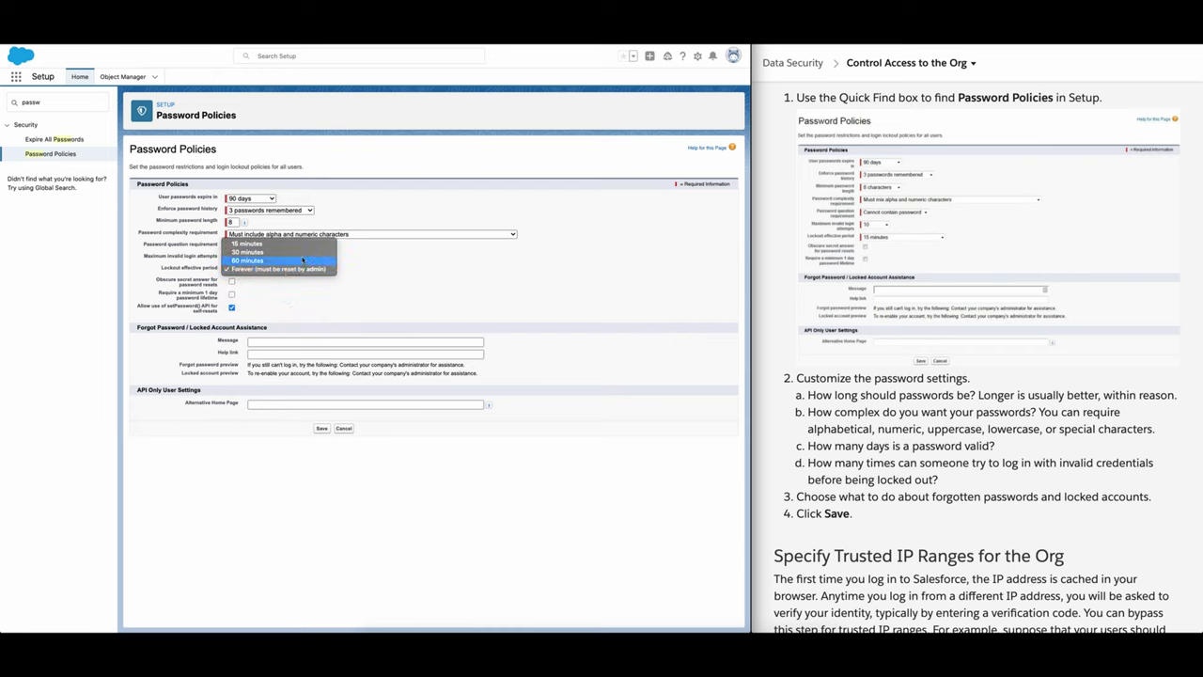
left_click(270, 245)
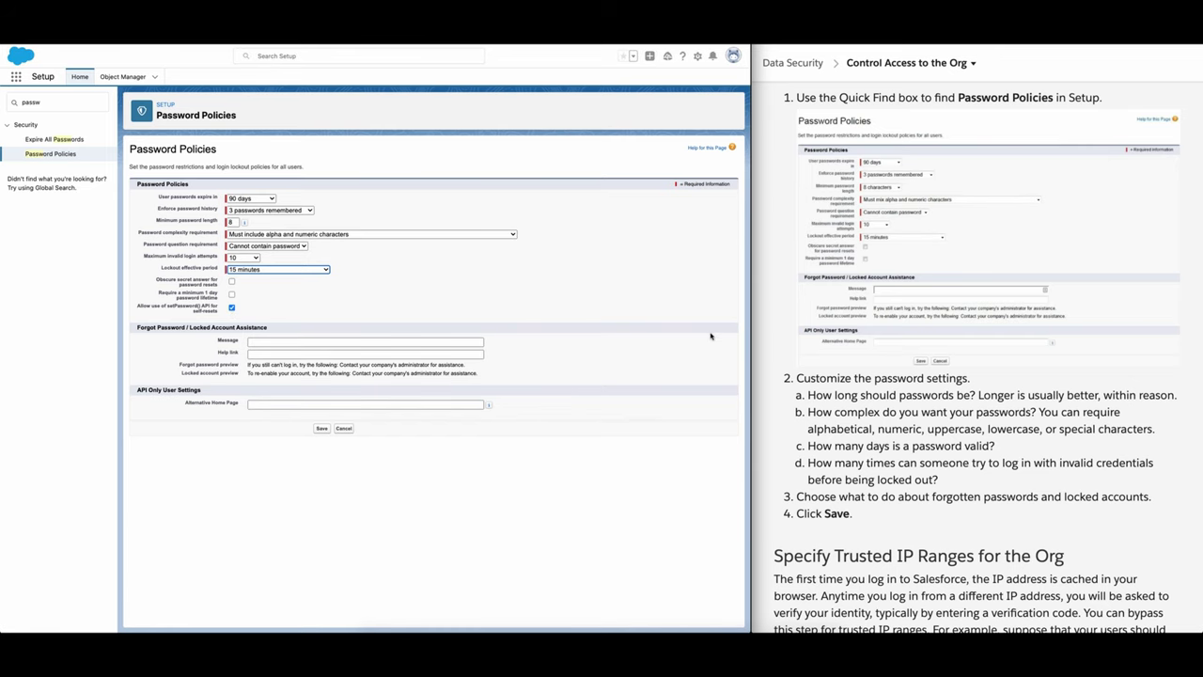
mouse_move(714, 625)
scroll(806, 423, "down", 1)
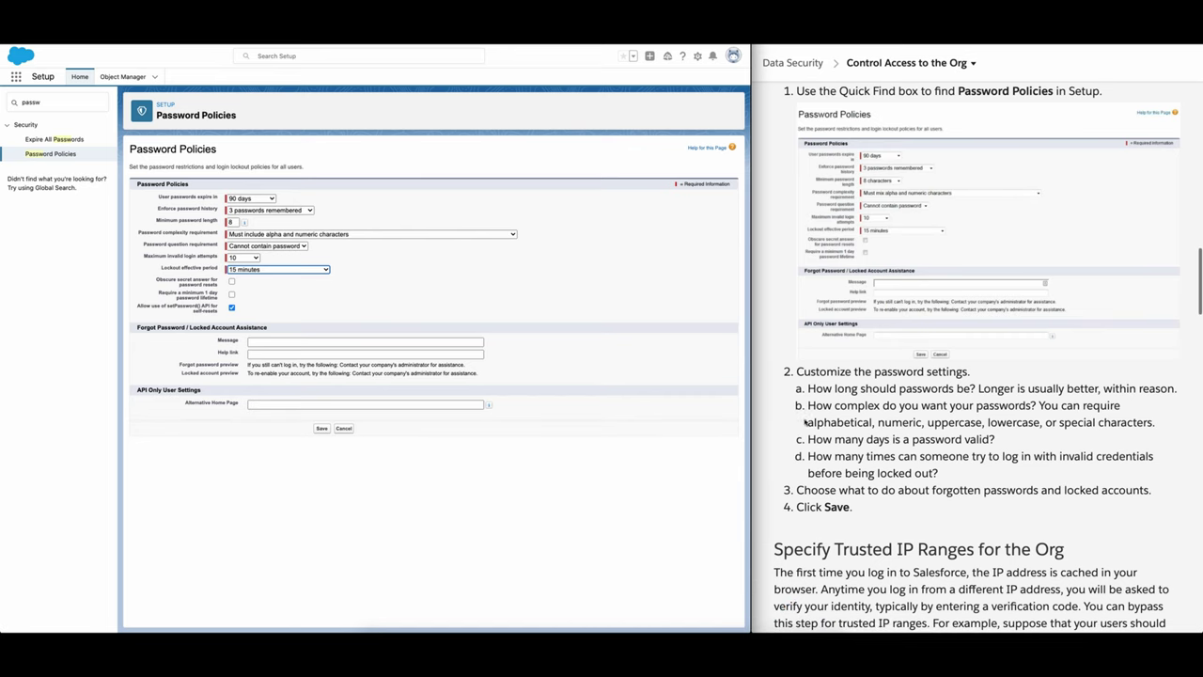
scroll(850, 421, "up", 2)
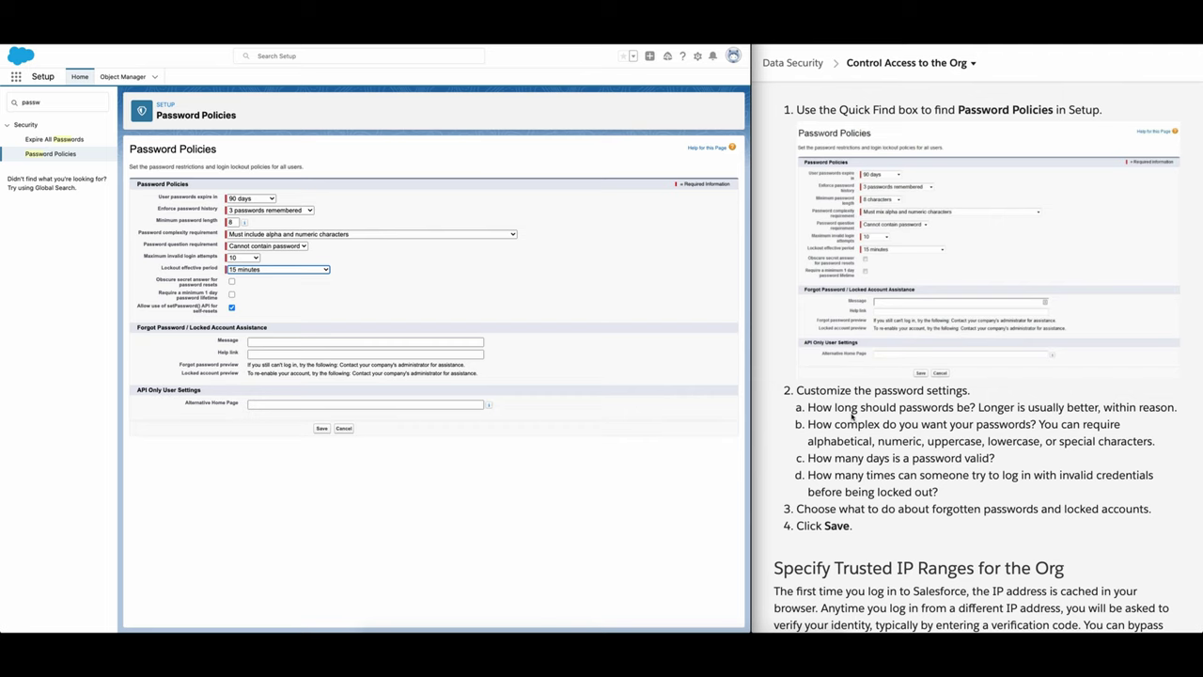
scroll(853, 415, "down", 3)
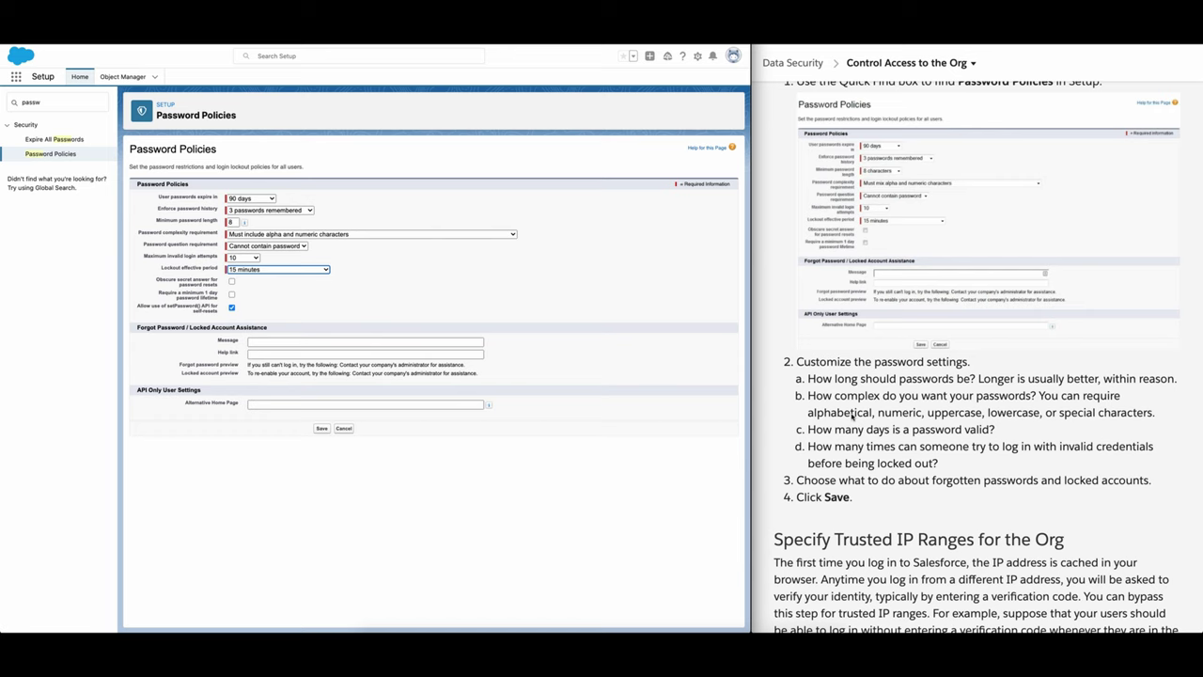
scroll(852, 415, "down", 5)
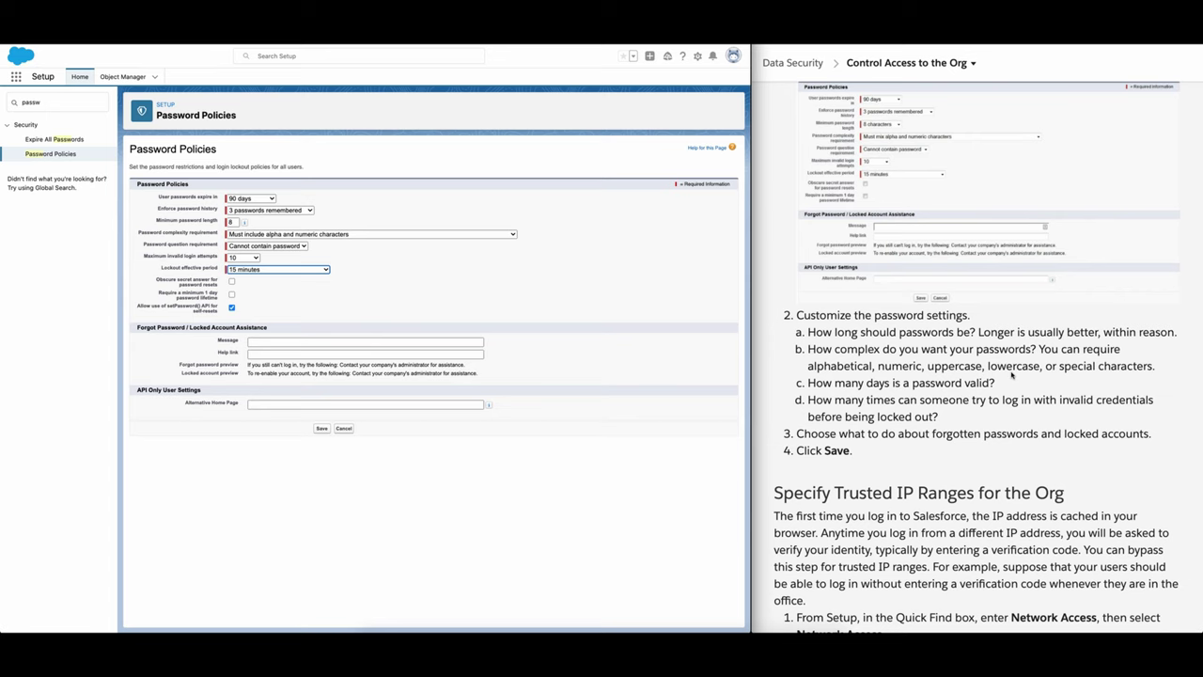
scroll(1012, 374, "down", 3)
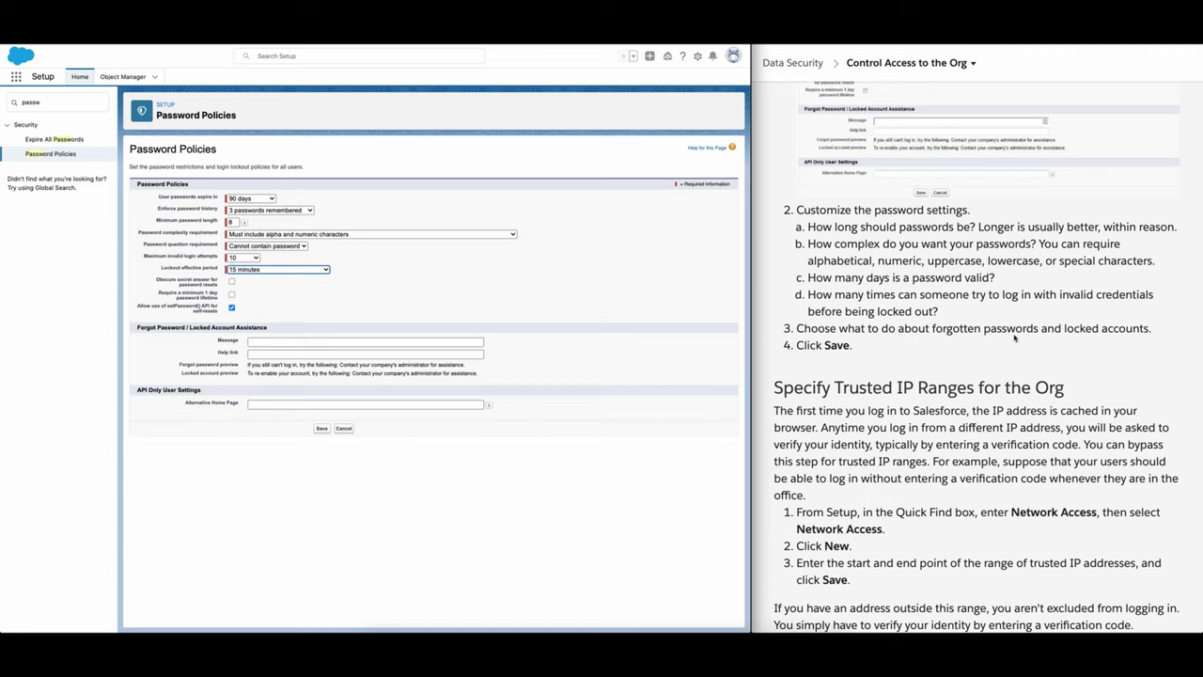
scroll(875, 346, "down", 3)
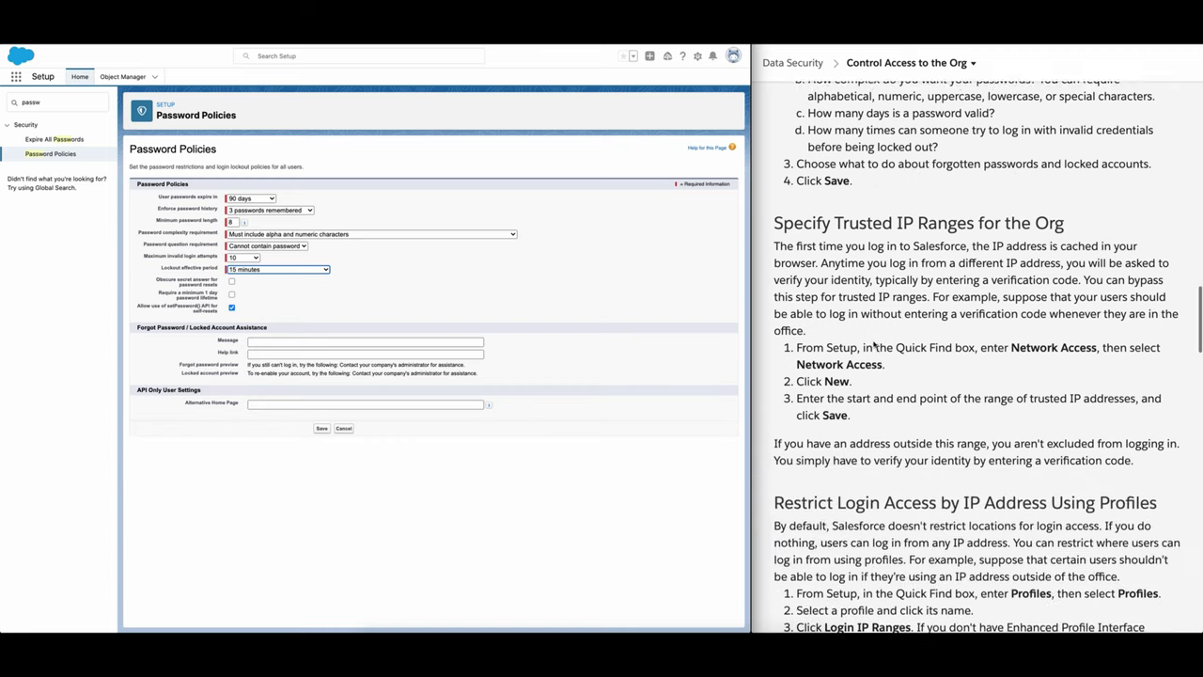
scroll(873, 345, "up", 2)
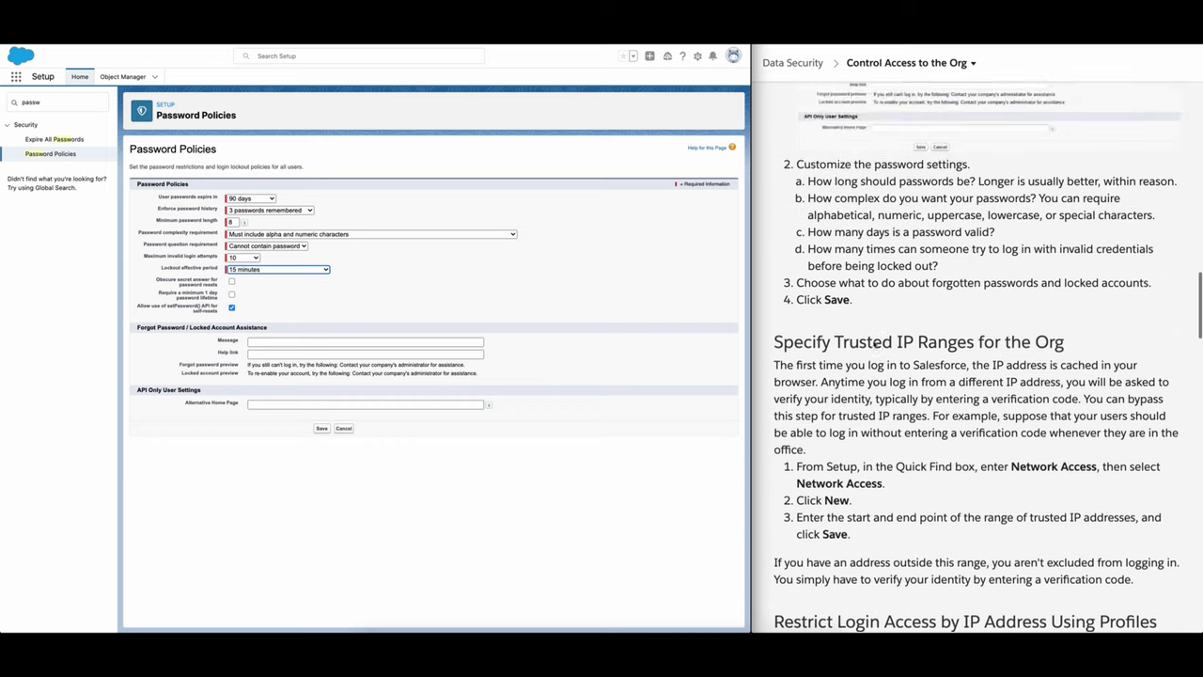
scroll(875, 346, "up", 3)
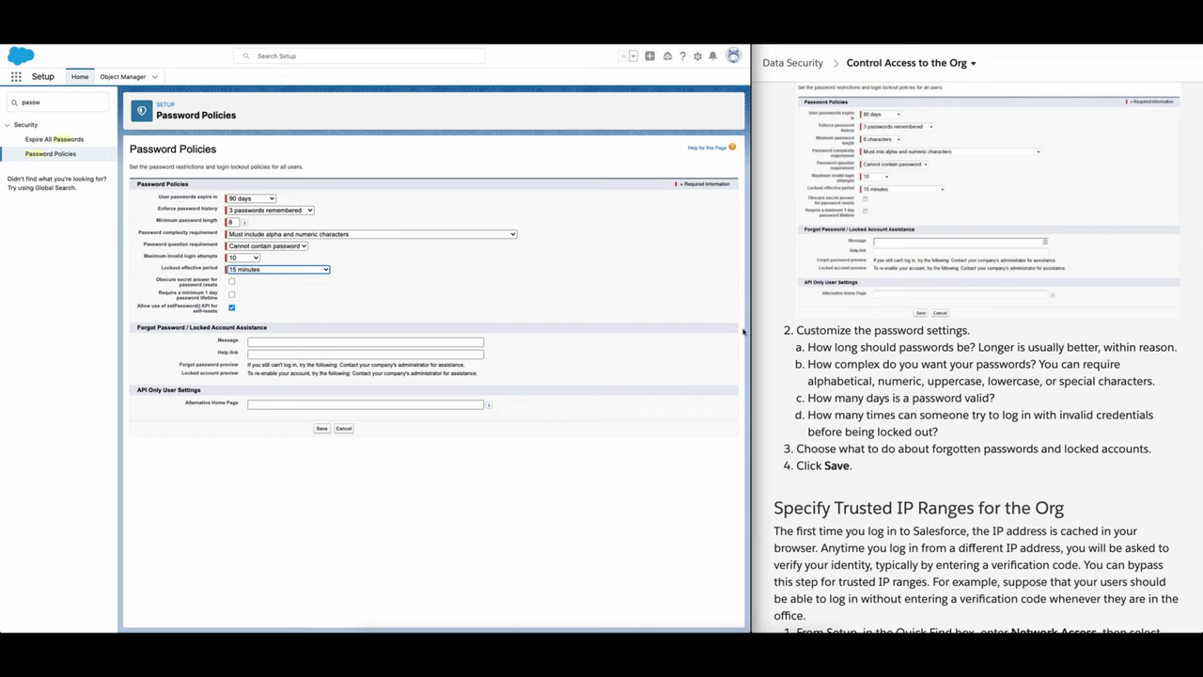
scroll(950, 333, "up", 2)
scroll(950, 333, "down", 1)
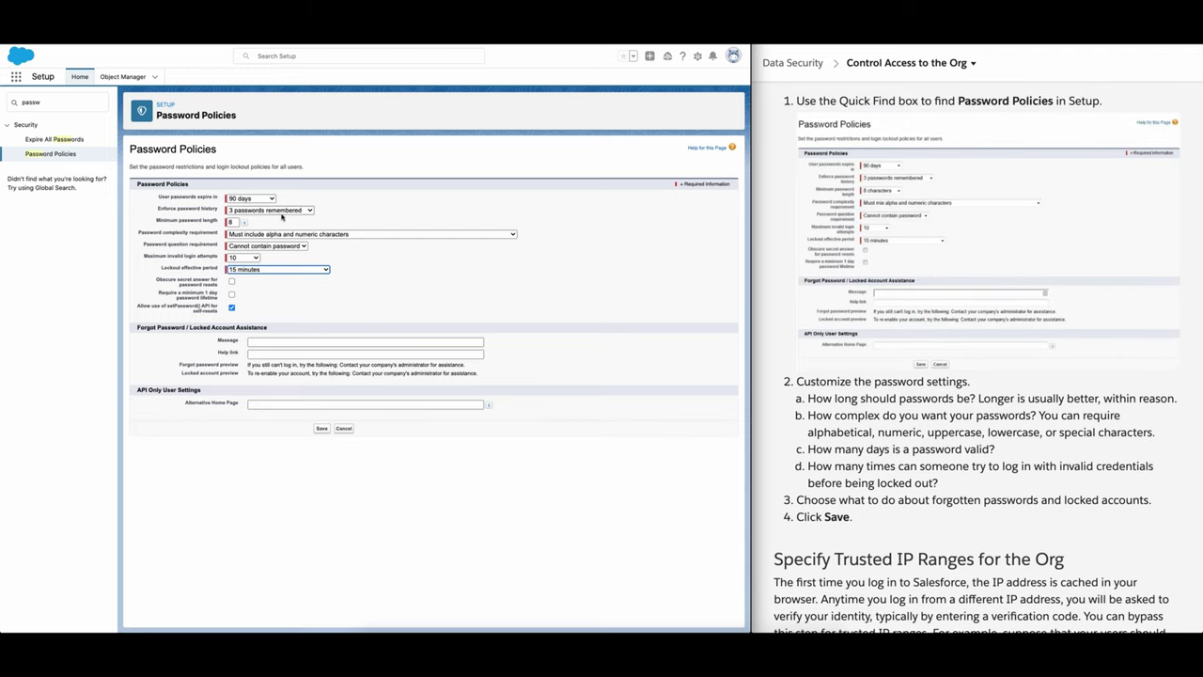
Step: Make user passwords expire in 30 days, keeping 3 remembered passwords and minimum length 8
left_click(266, 200)
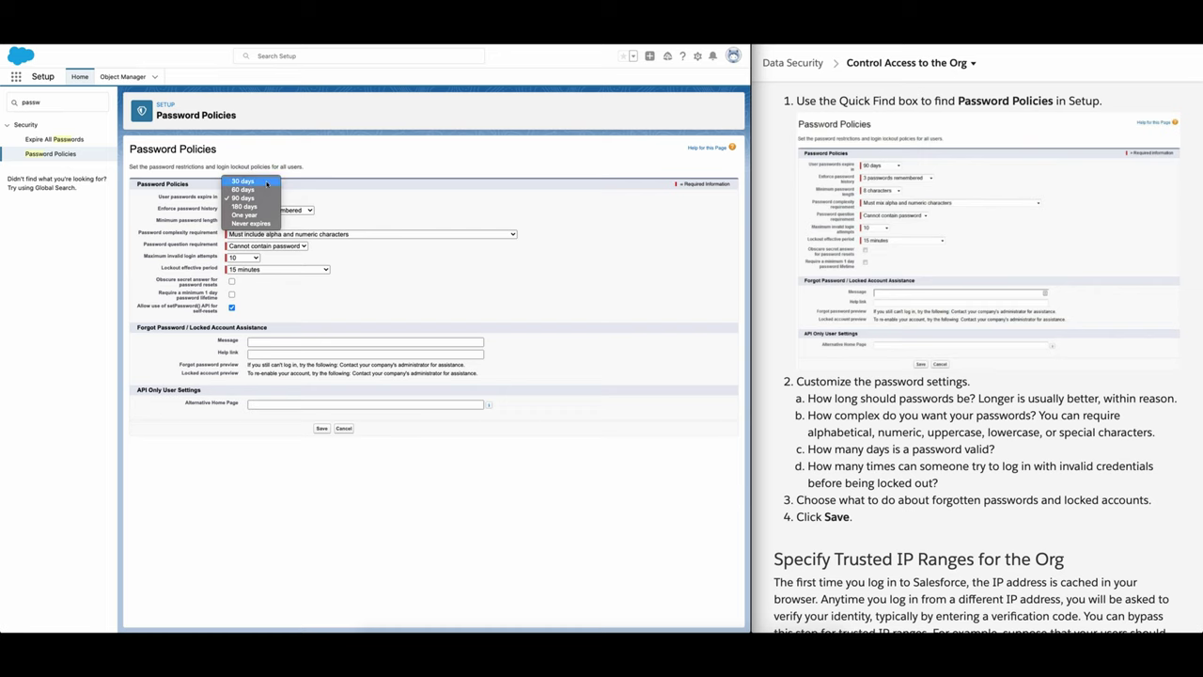
left_click(272, 182)
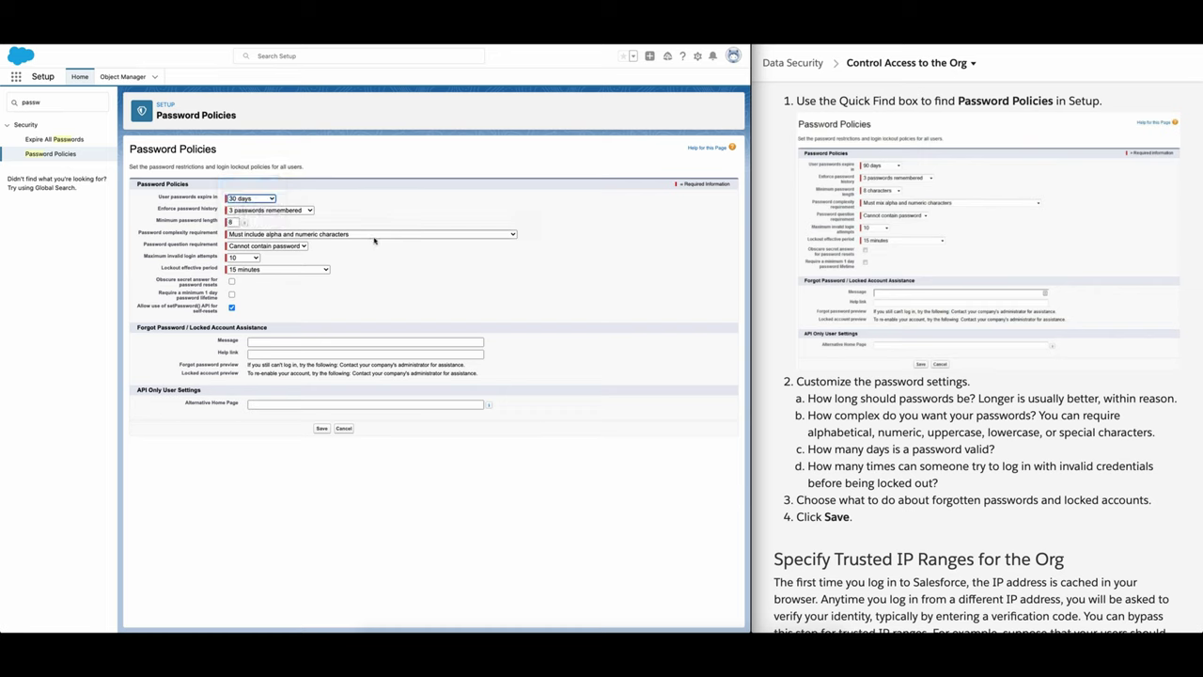
left_click(307, 212)
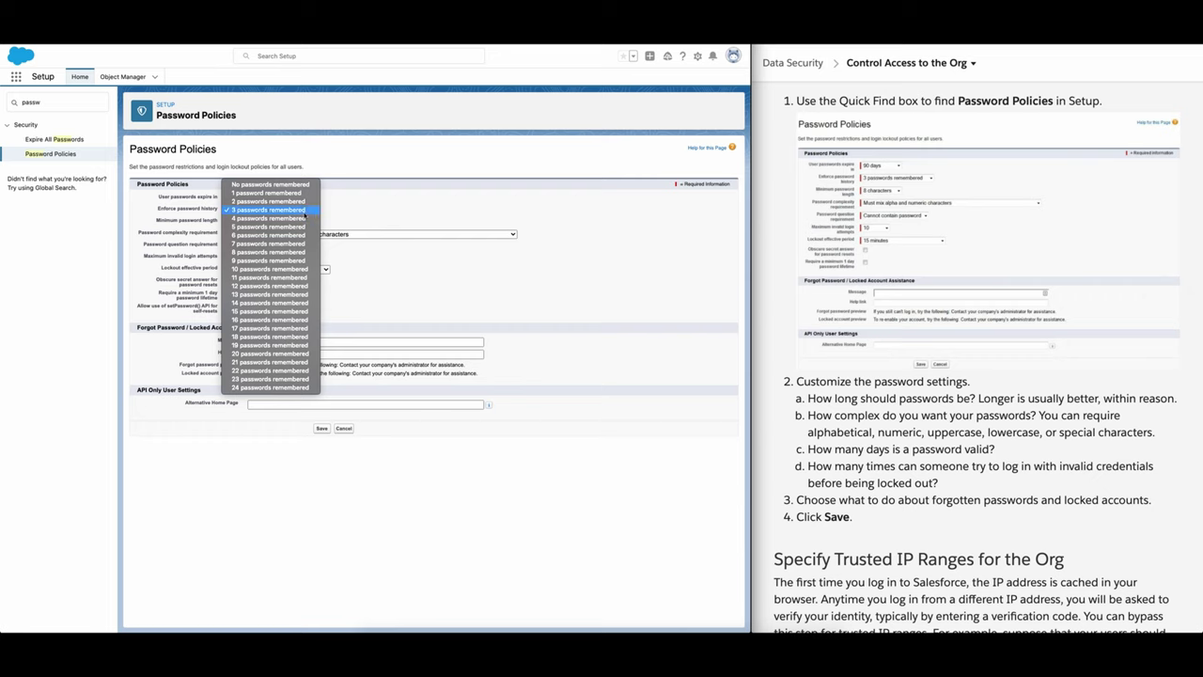
left_click(305, 211)
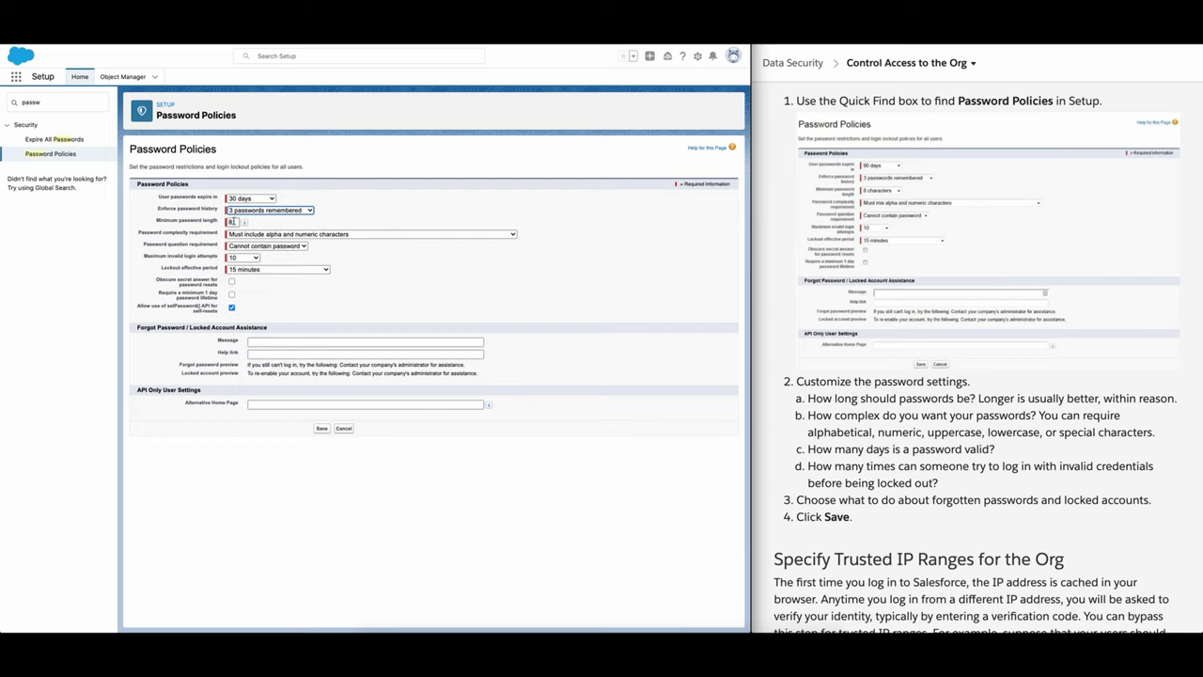
left_click(231, 222)
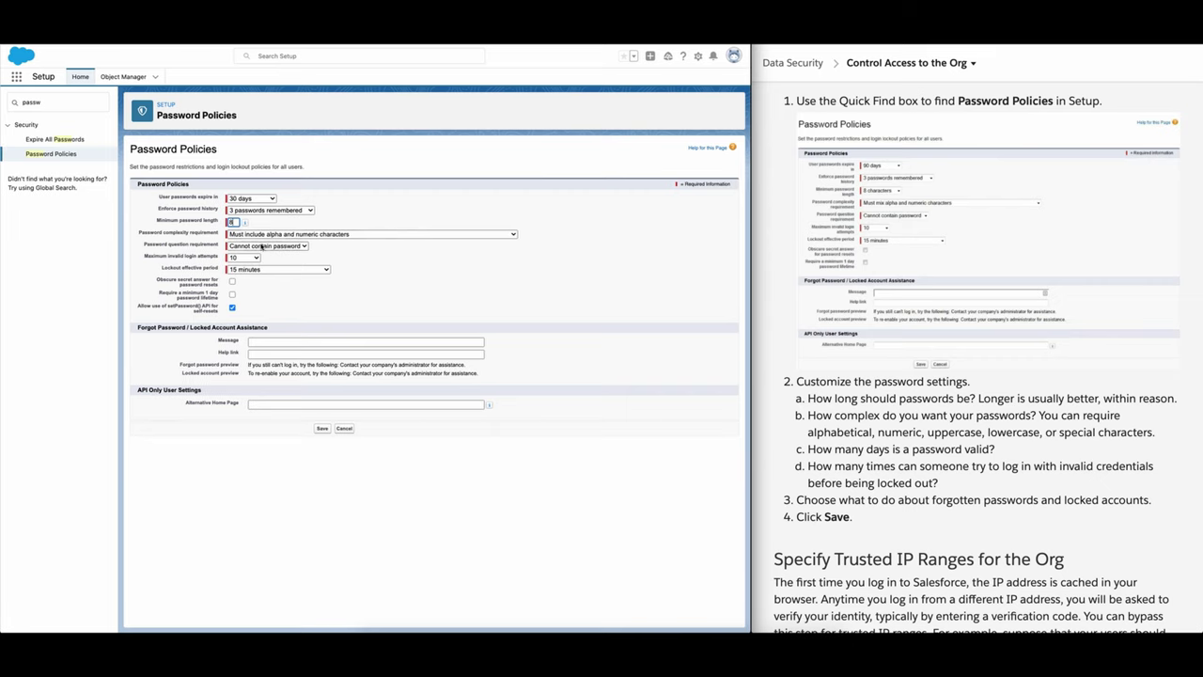
left_click(294, 226)
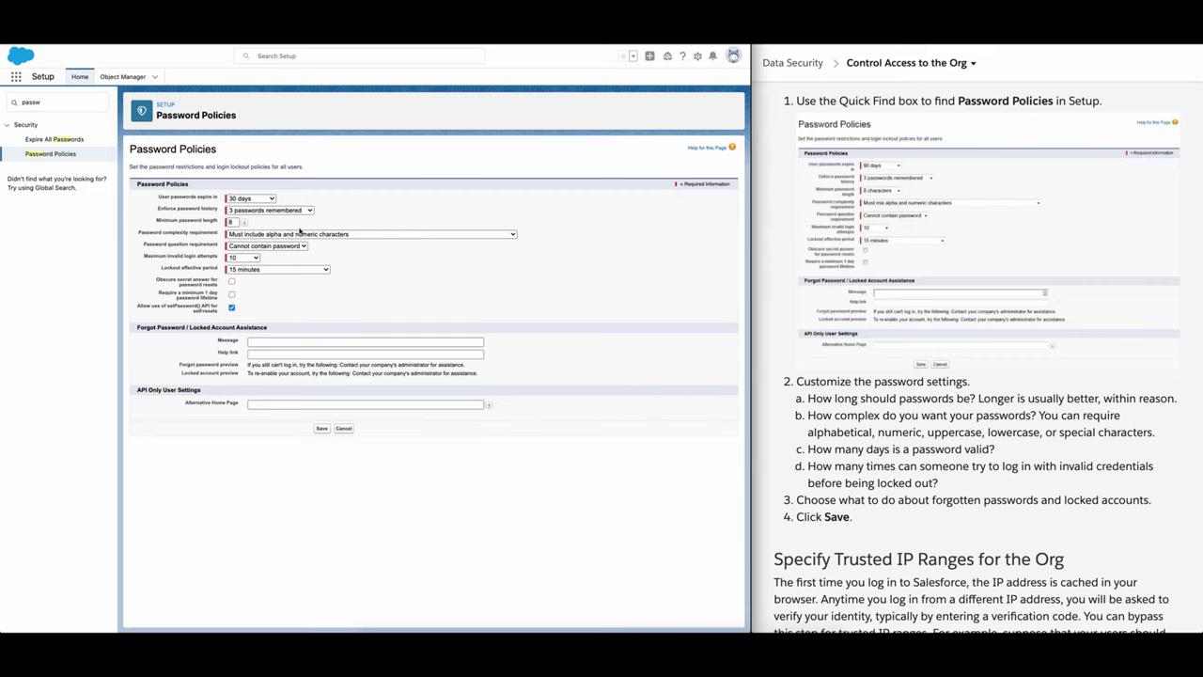
Step: Set maximum invalid login attempts to 3, keeping alpha-numeric complexity and the 15-minute lockout
left_click(379, 235)
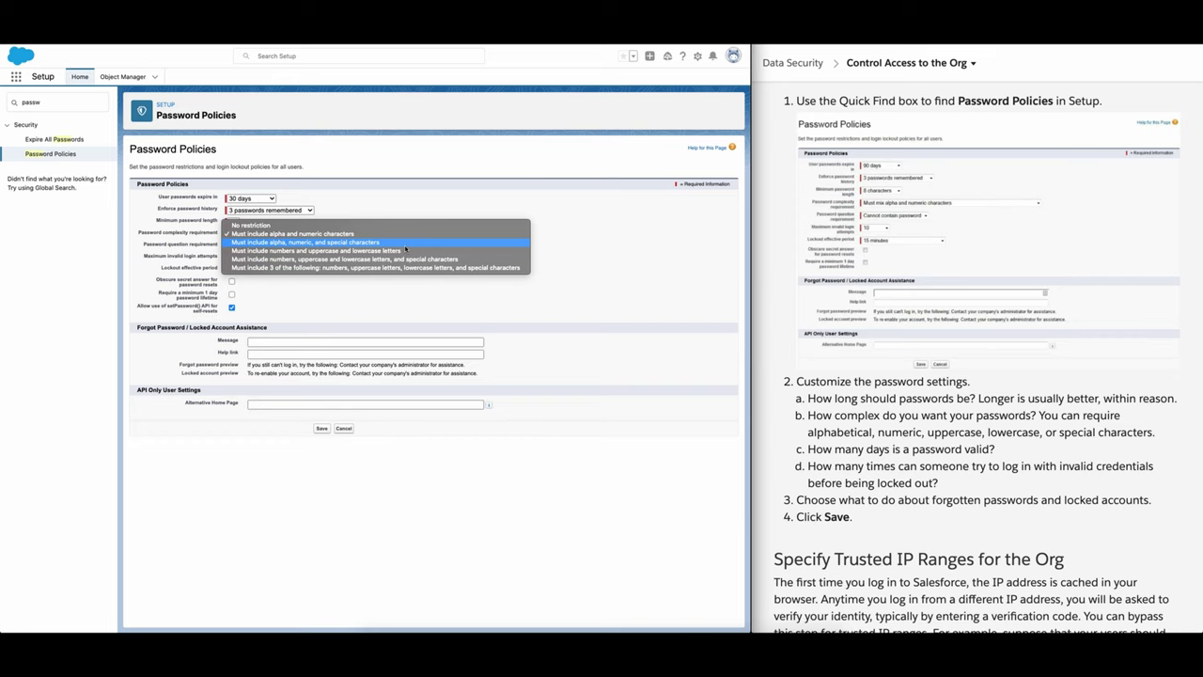
left_click(394, 233)
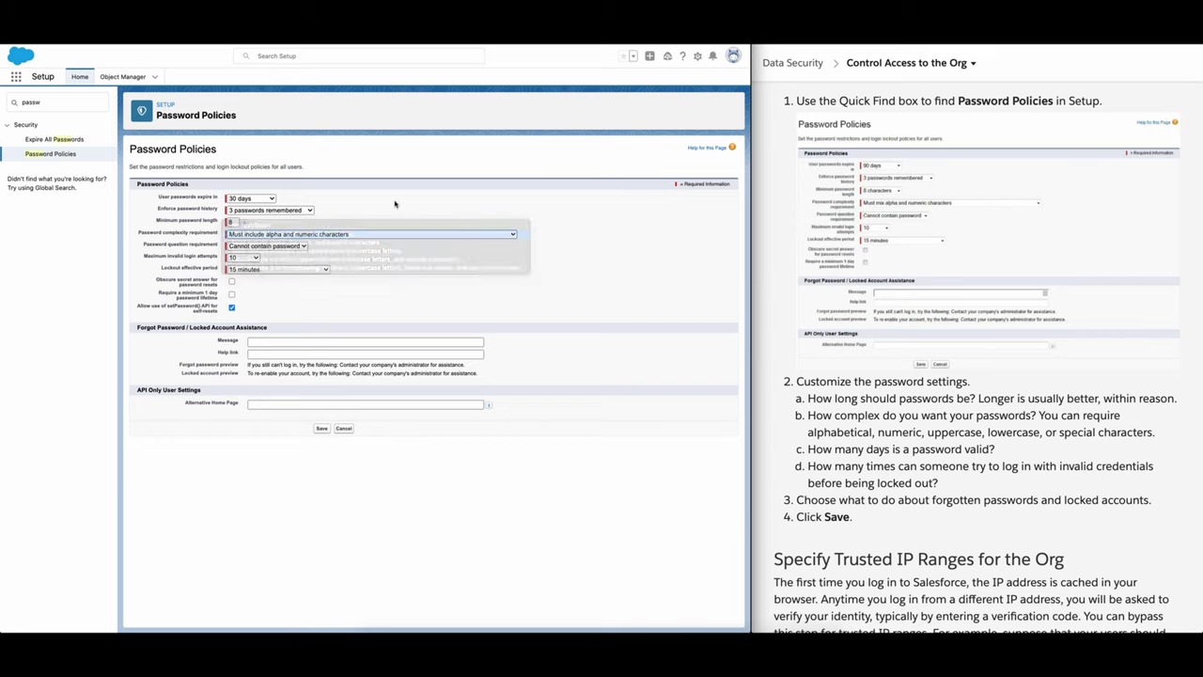
left_click(278, 247)
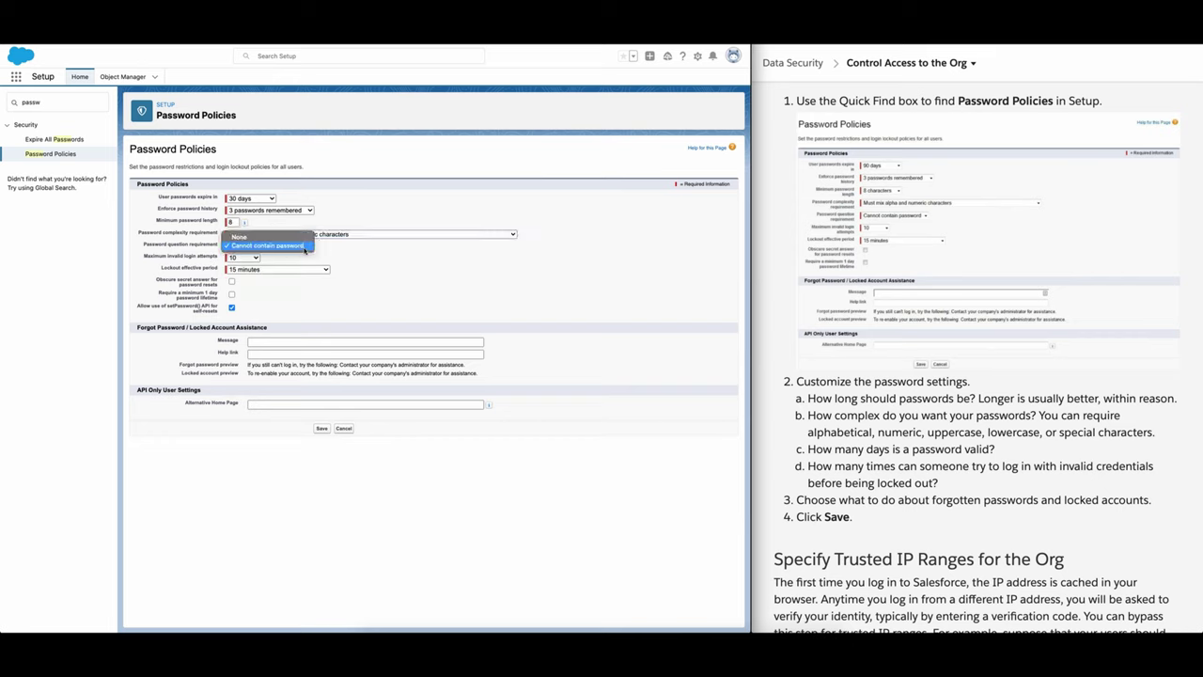
left_click(266, 251)
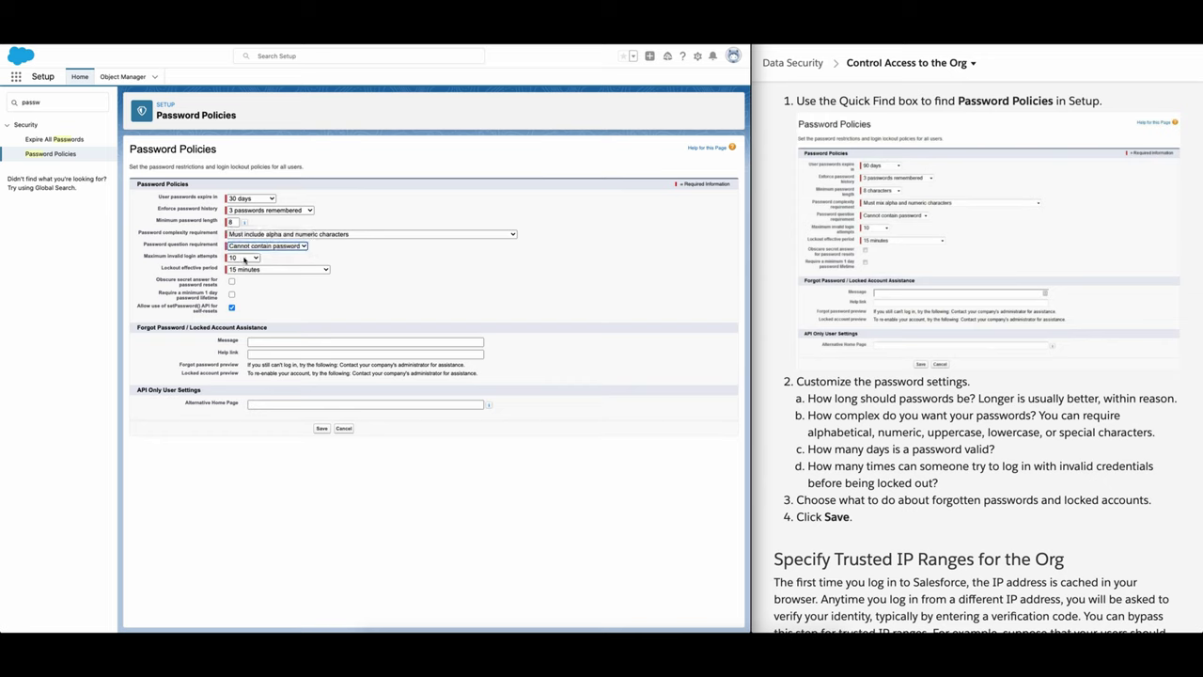
left_click(244, 257)
left_click(245, 240)
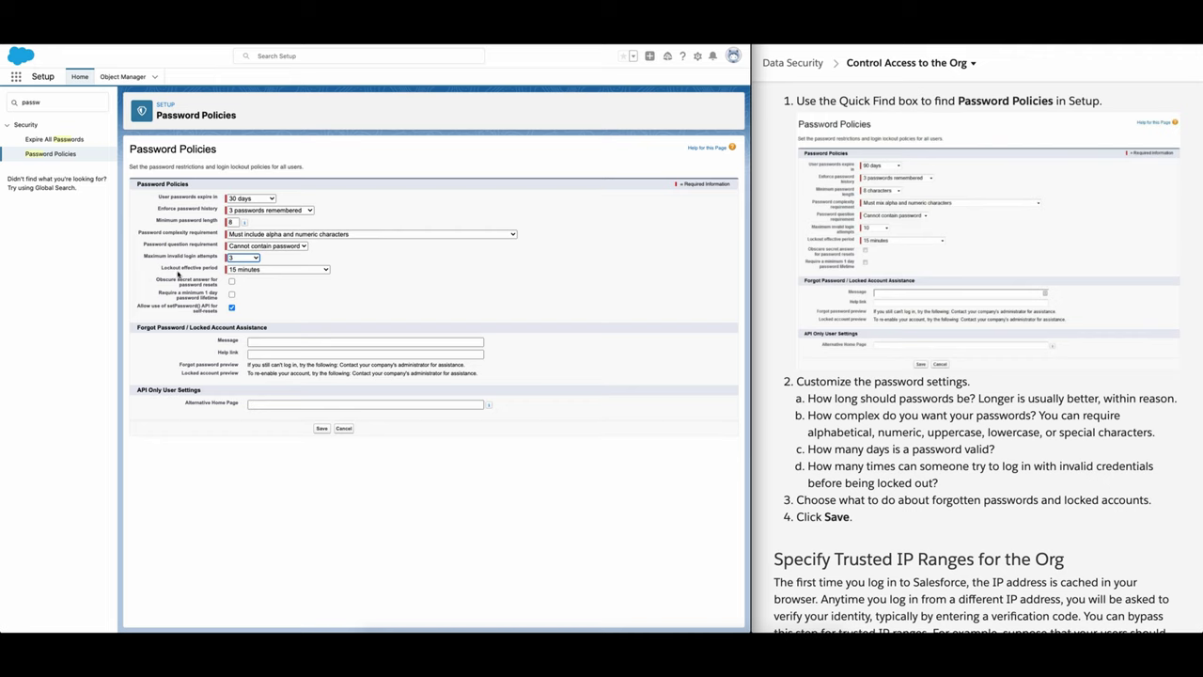
left_click(282, 269)
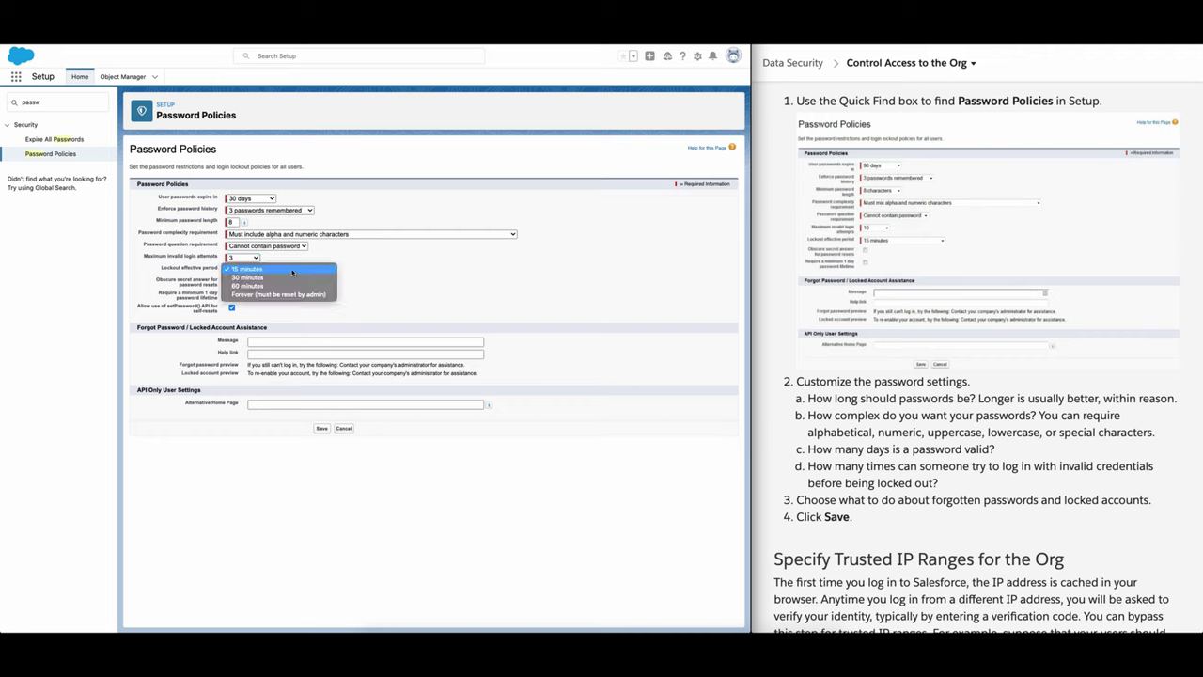
left_click(458, 293)
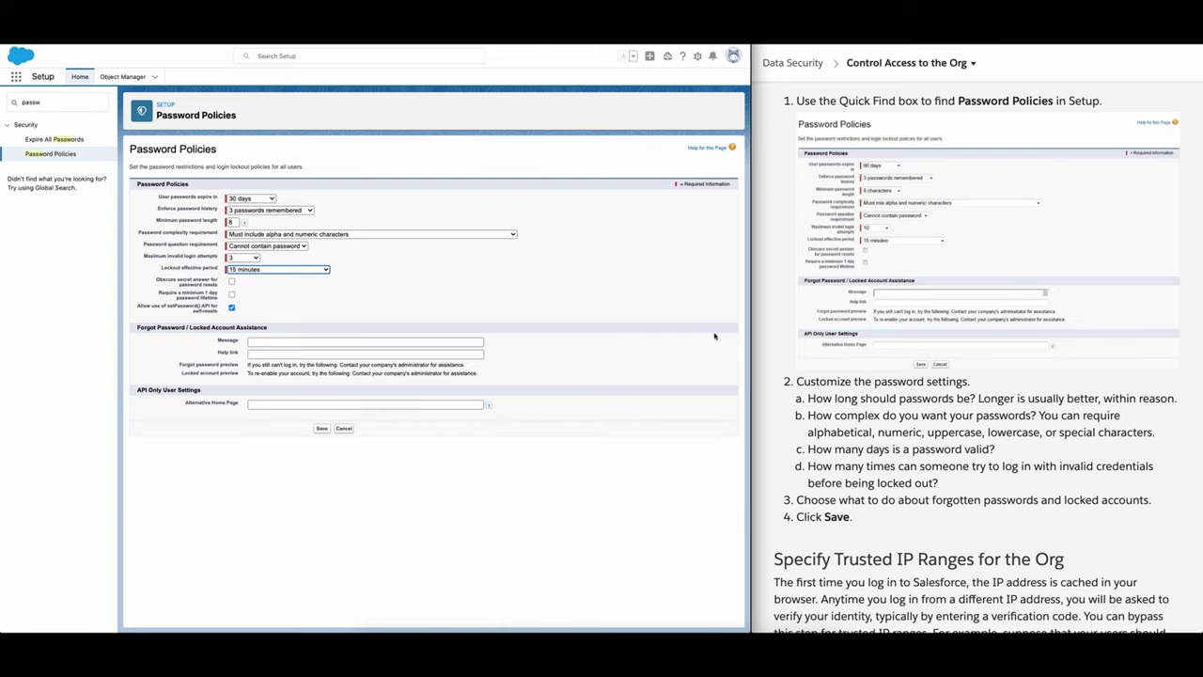
scroll(815, 358, "down", 1)
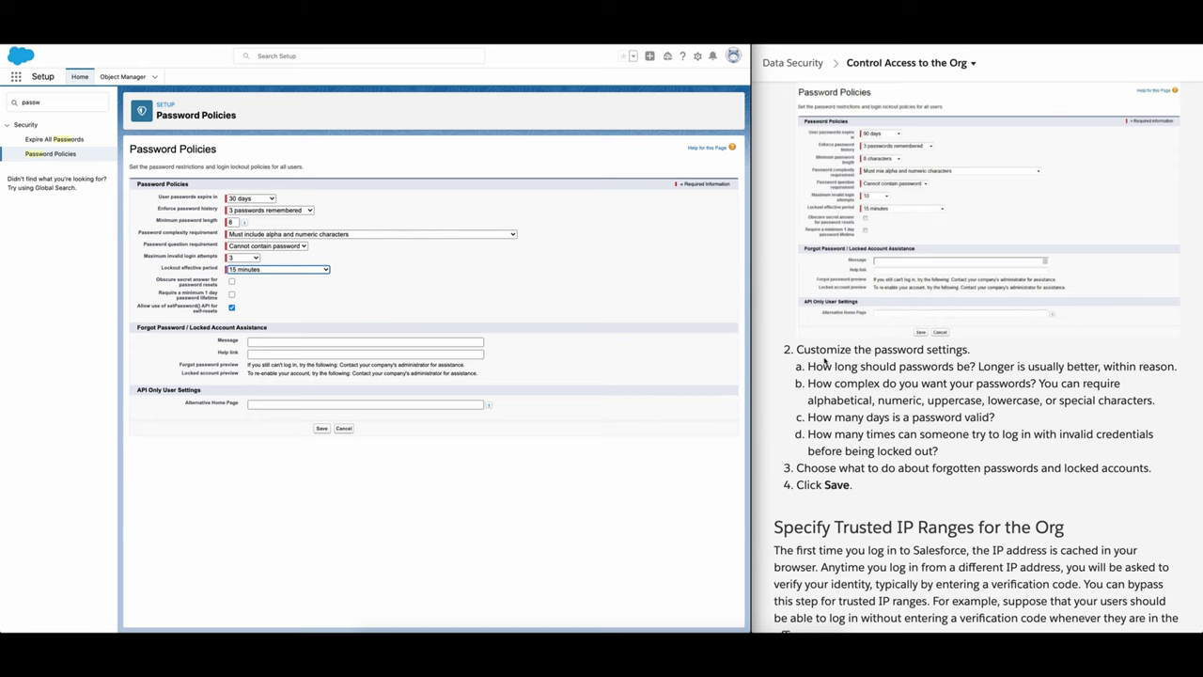
scroll(833, 369, "down", 3)
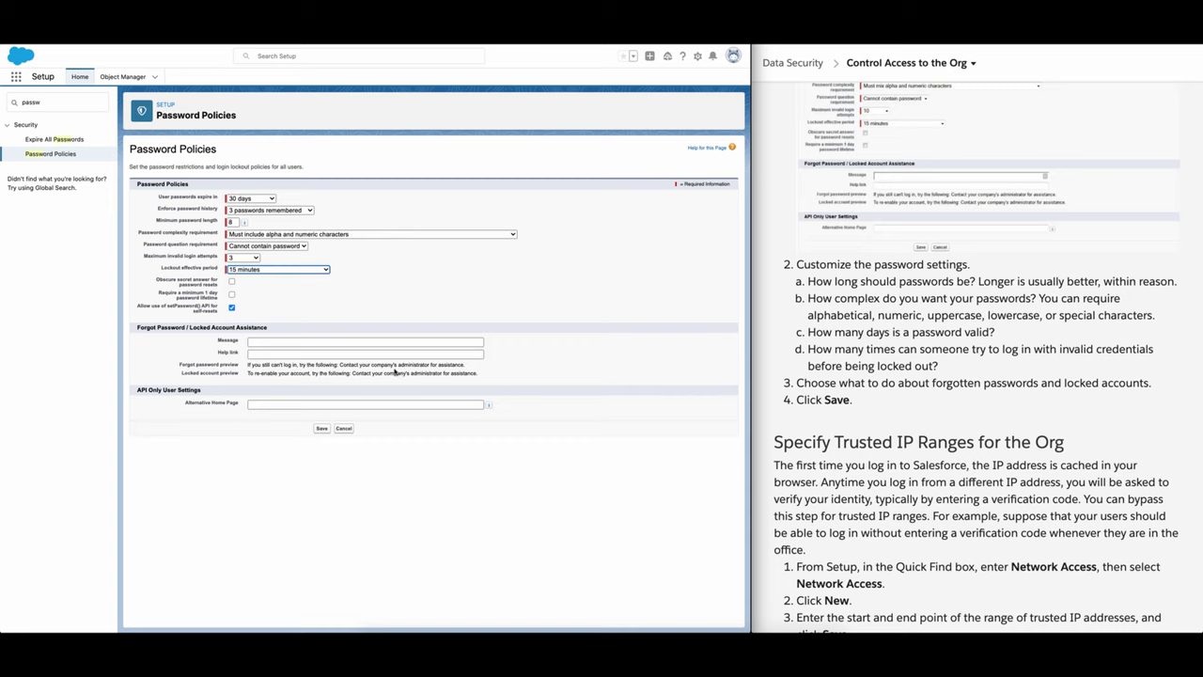
Step: Save the password policy and scroll the unit to Specify Trusted IP Ranges for the Org
left_click(322, 430)
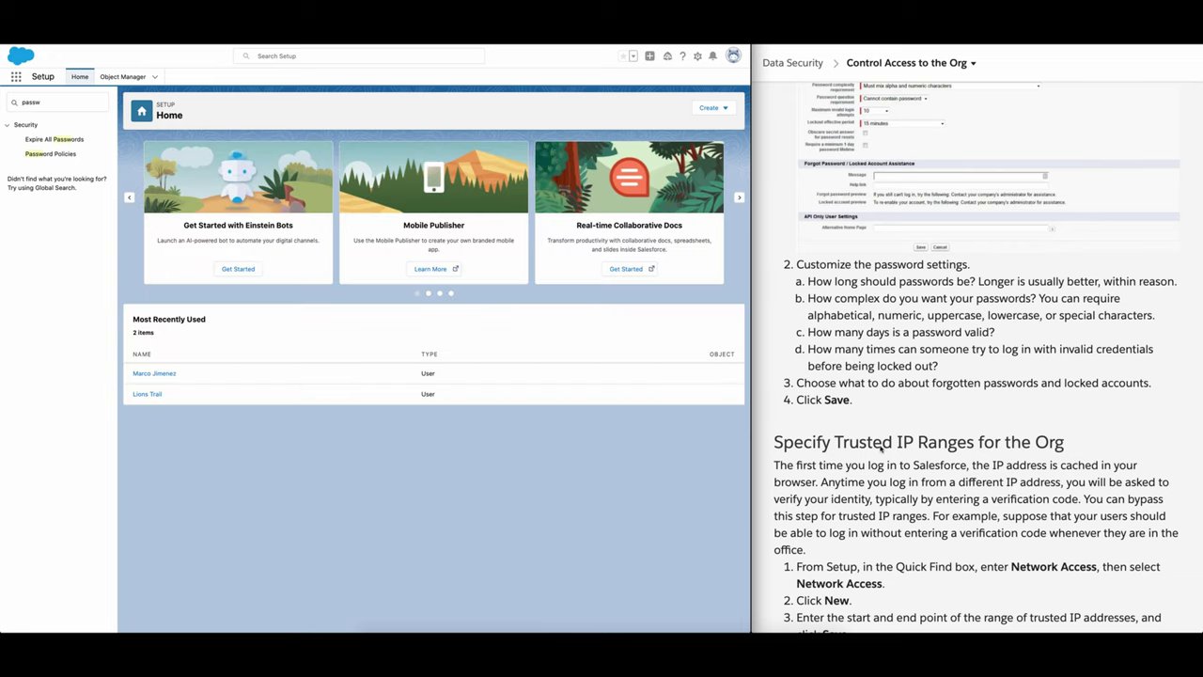
scroll(978, 501, "down", 5)
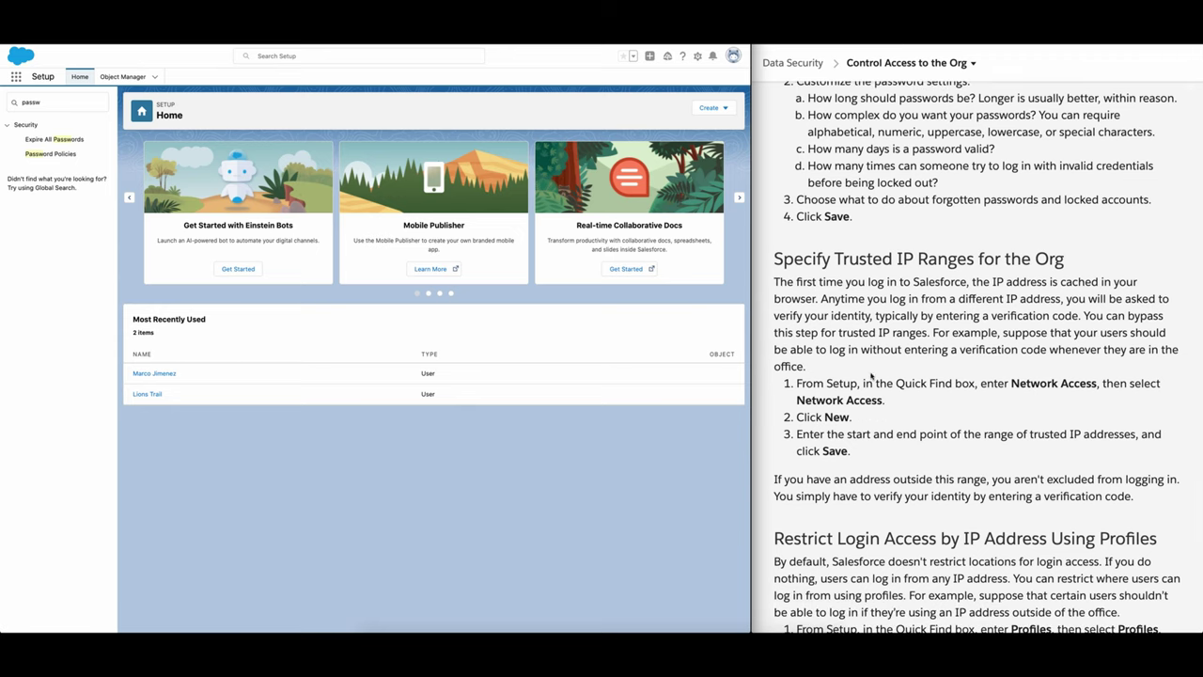
scroll(872, 375, "down", 3)
scroll(872, 375, "down", 2)
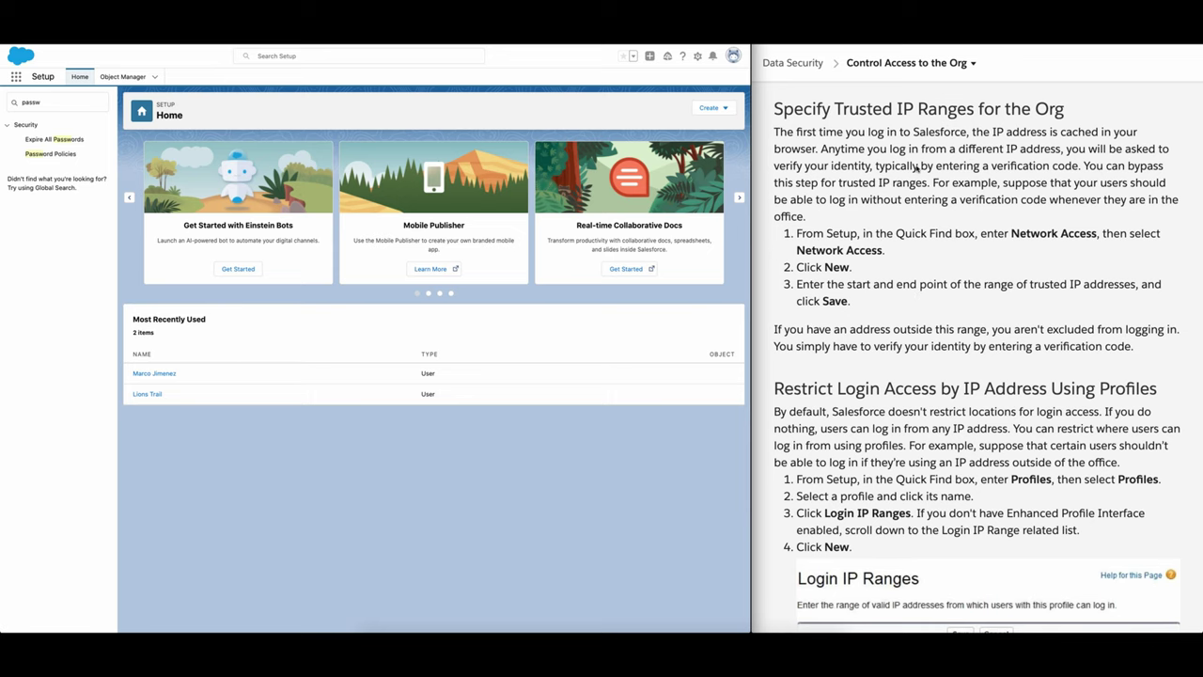
scroll(918, 141, "down", 1)
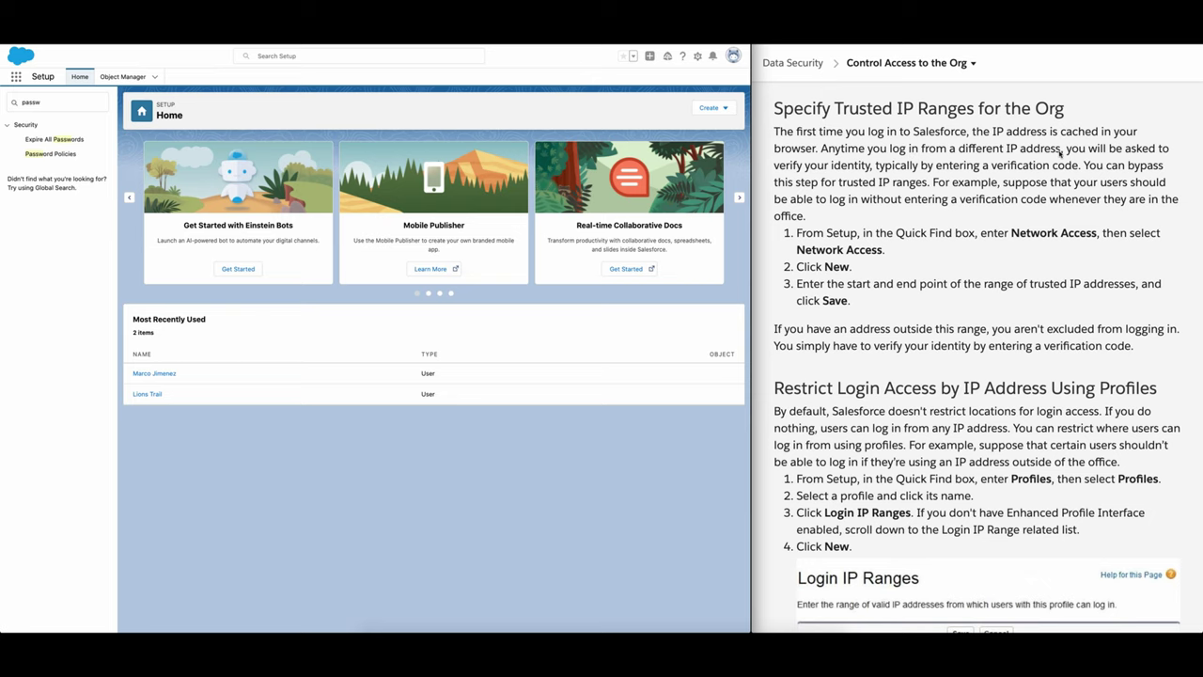
scroll(1060, 153, "down", 1)
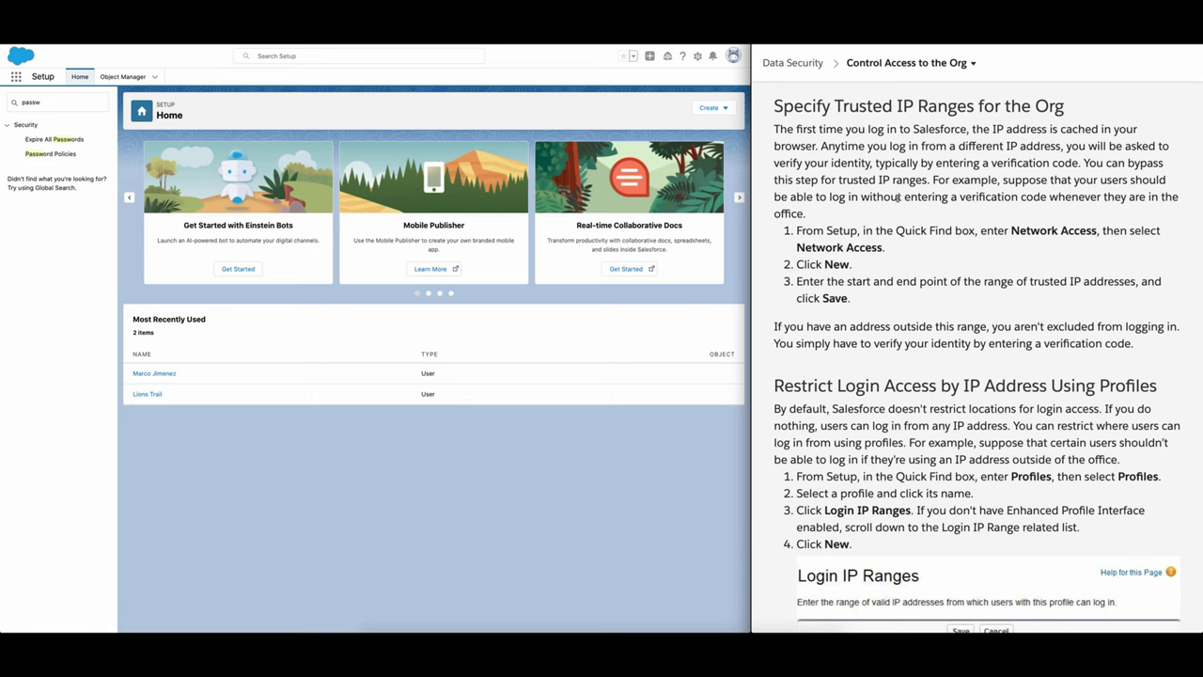
scroll(898, 198, "down", 1)
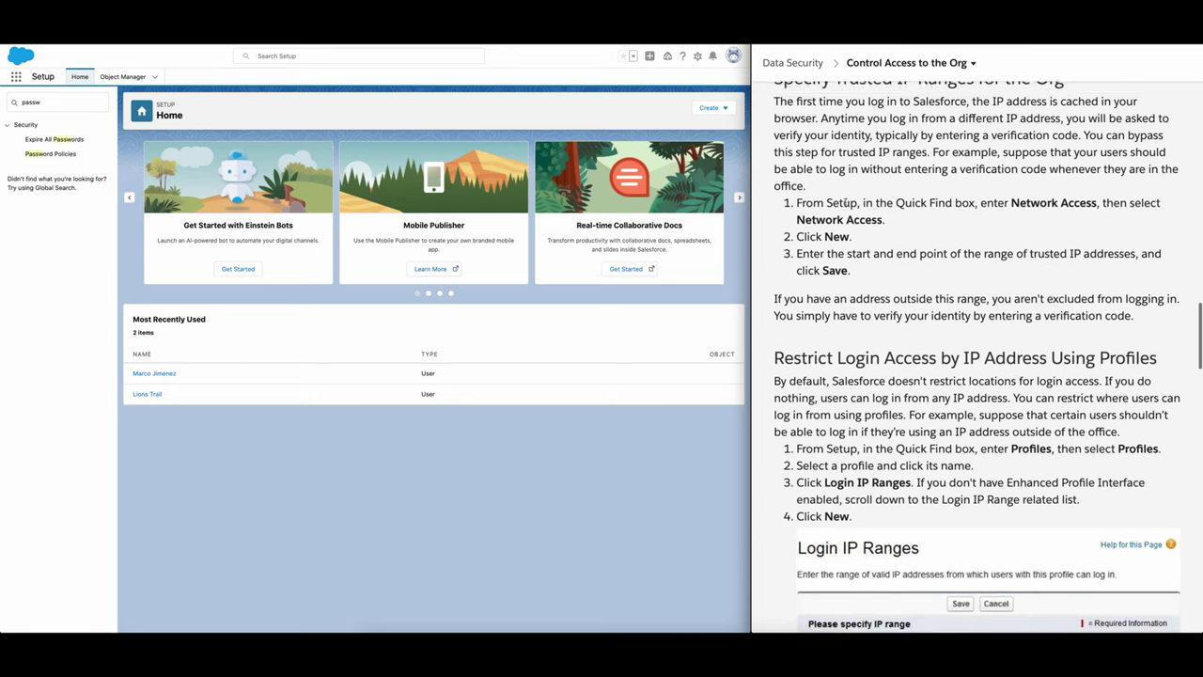
scroll(846, 203, "up", 1)
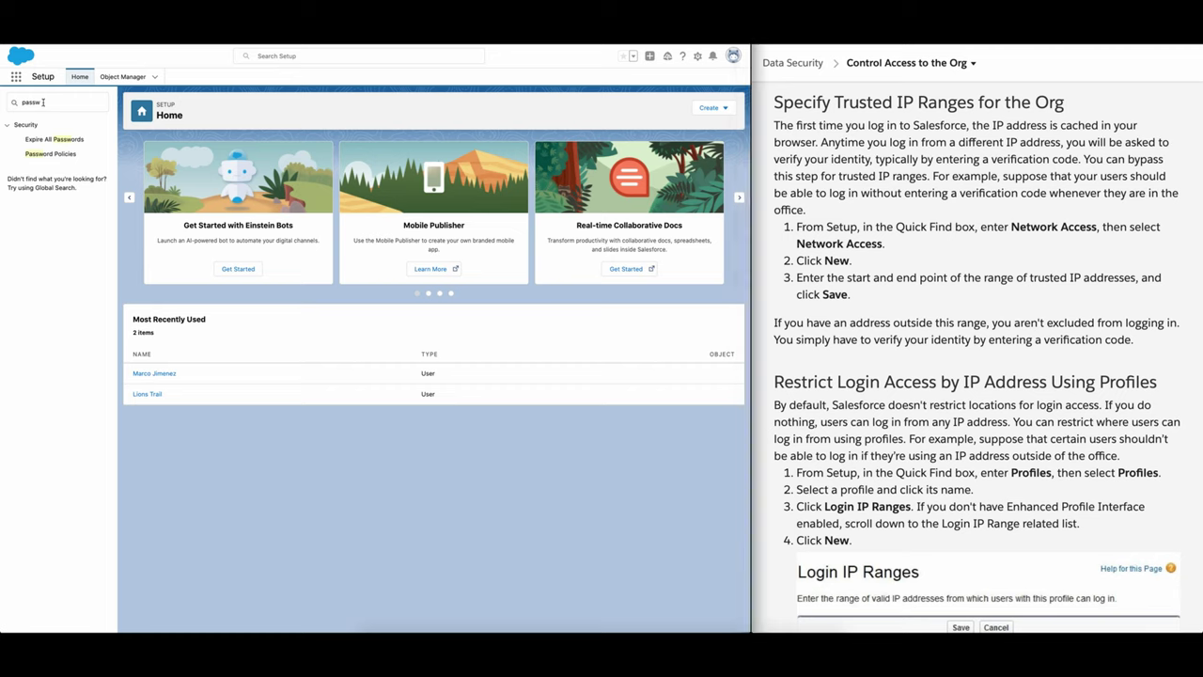
Step: Search Quick Find for 'net', open Network Access, and start a new trusted IP range
left_click_drag(42, 103, 5, 101)
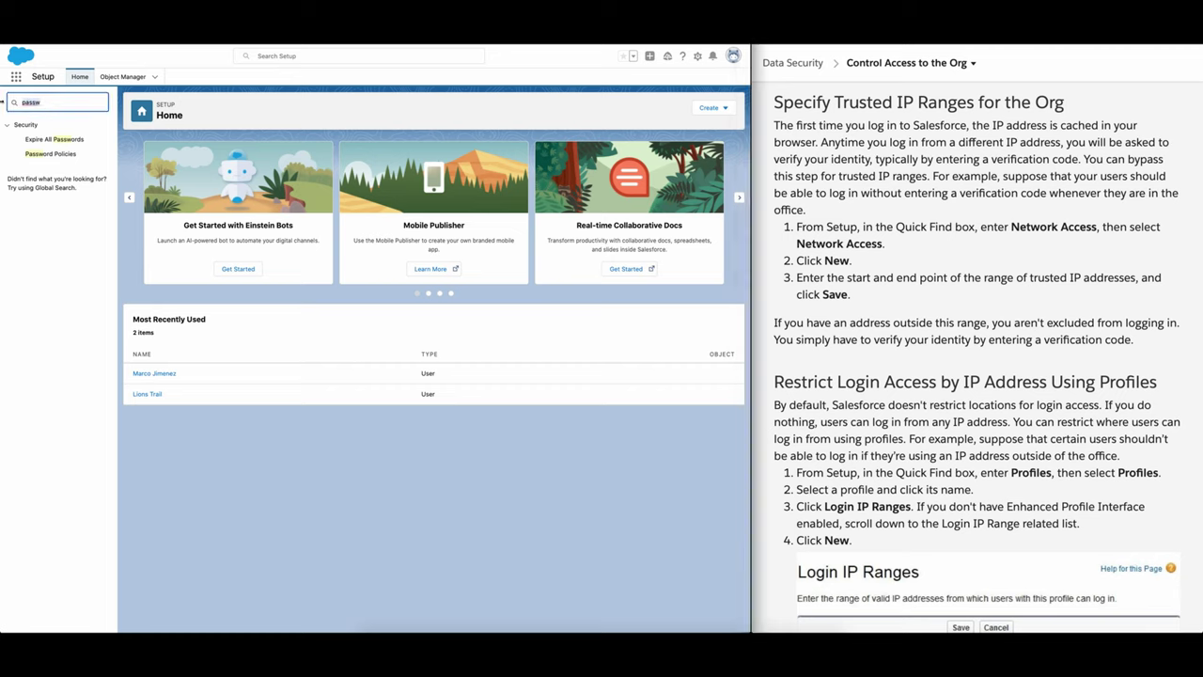
key("BackSpace")
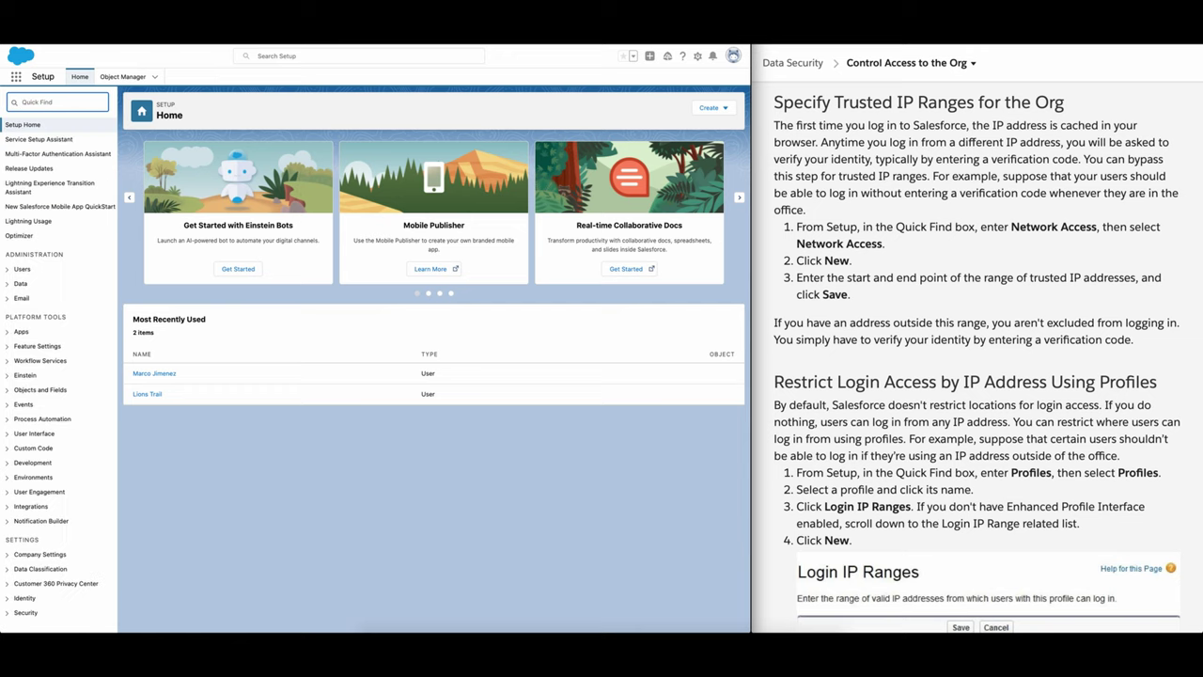
type("ne")
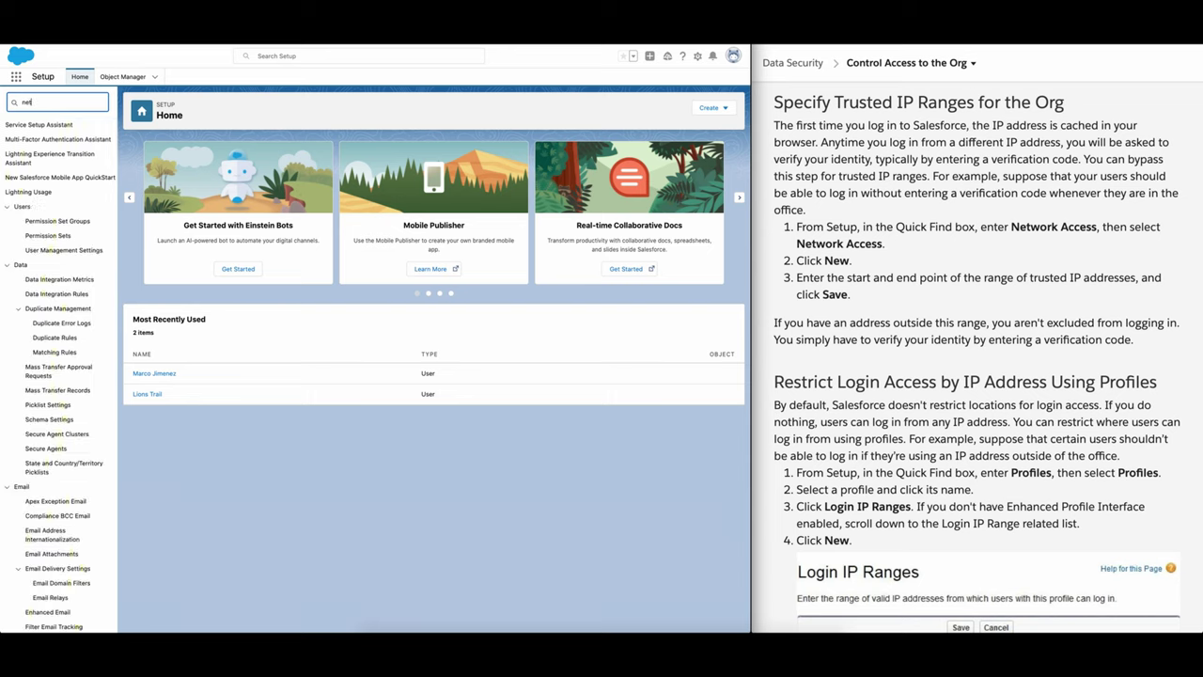
type("t")
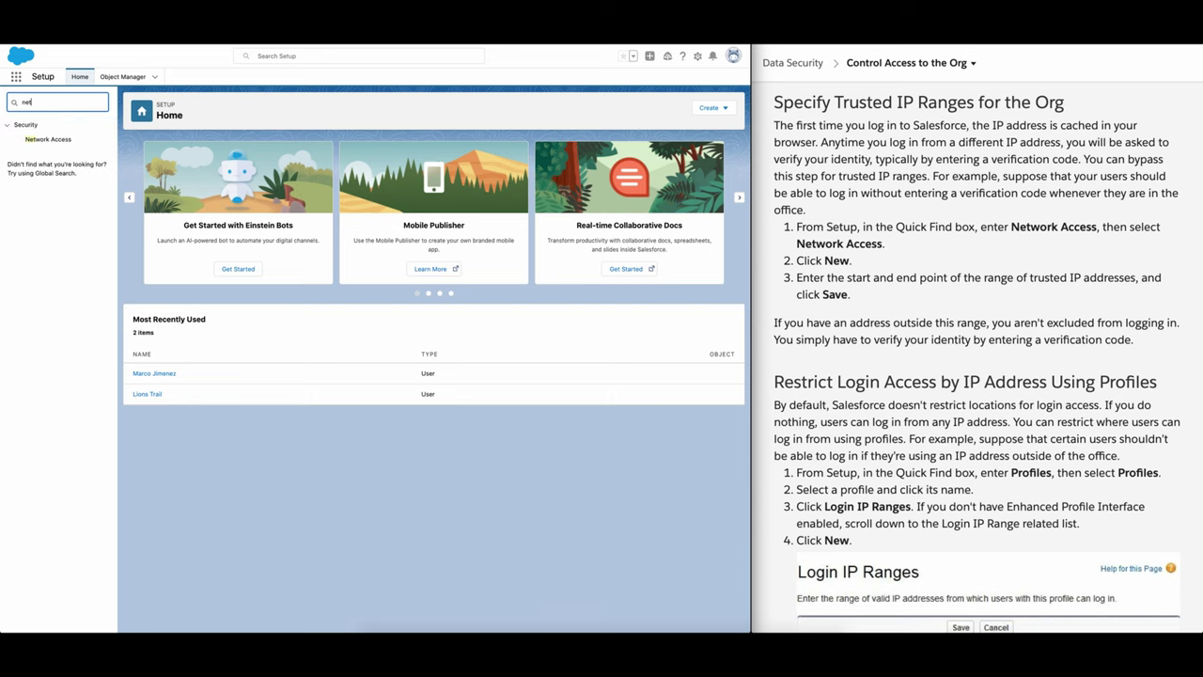
left_click(52, 140)
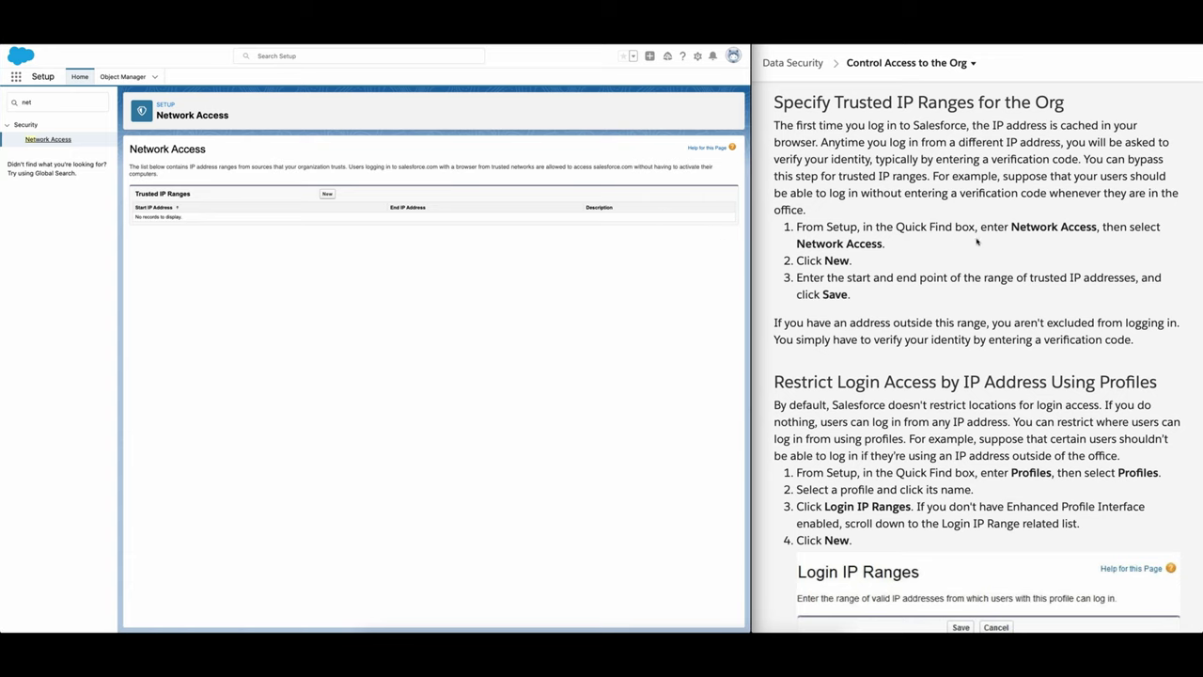
left_click(327, 194)
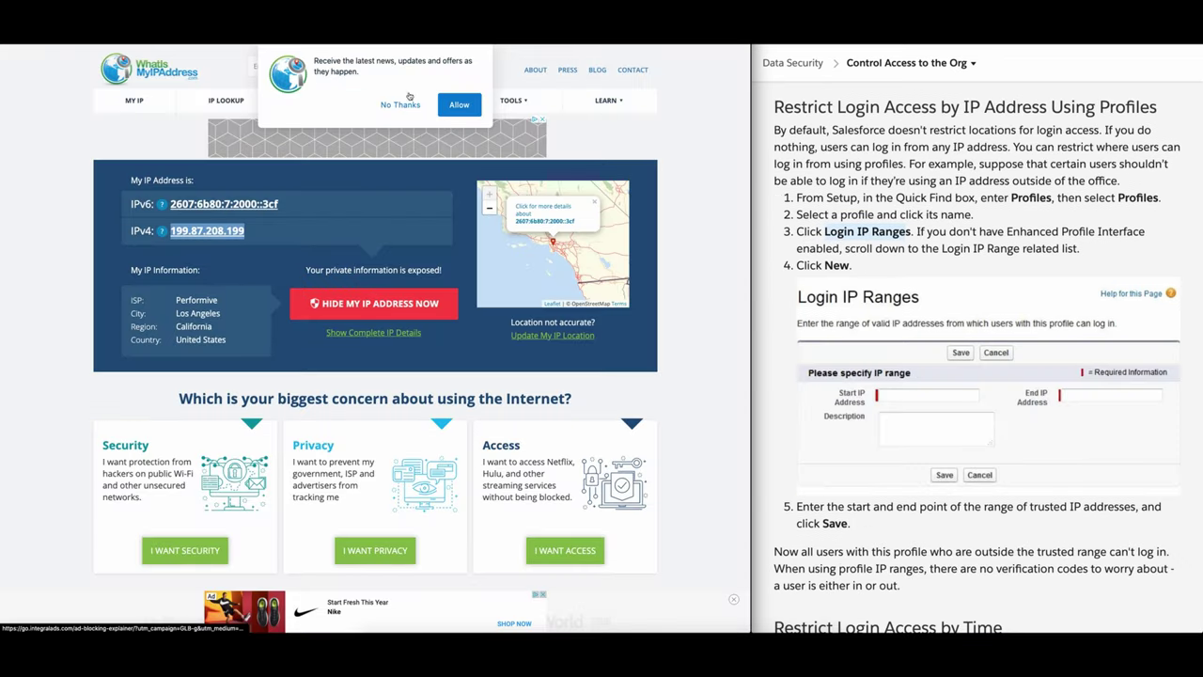
Step: Decline the WhatIsMyIPAddress notification prompt and read this computer's public IPv4 and IPv6 addresses
left_click(400, 104)
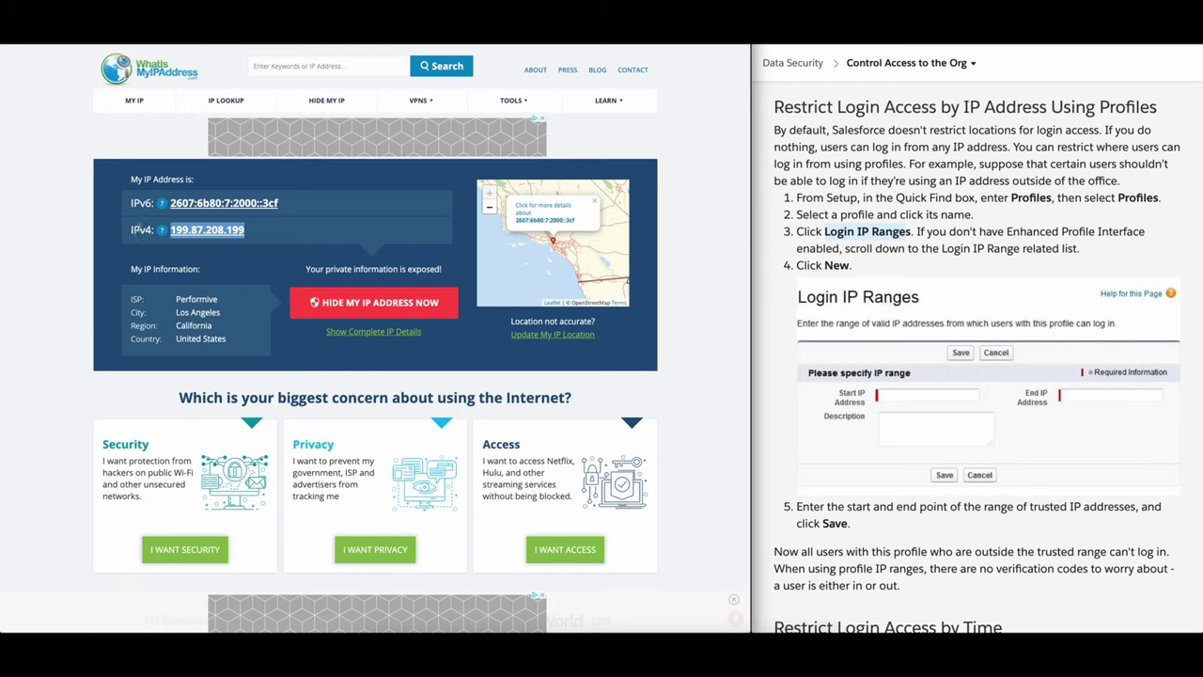
mouse_move(163, 235)
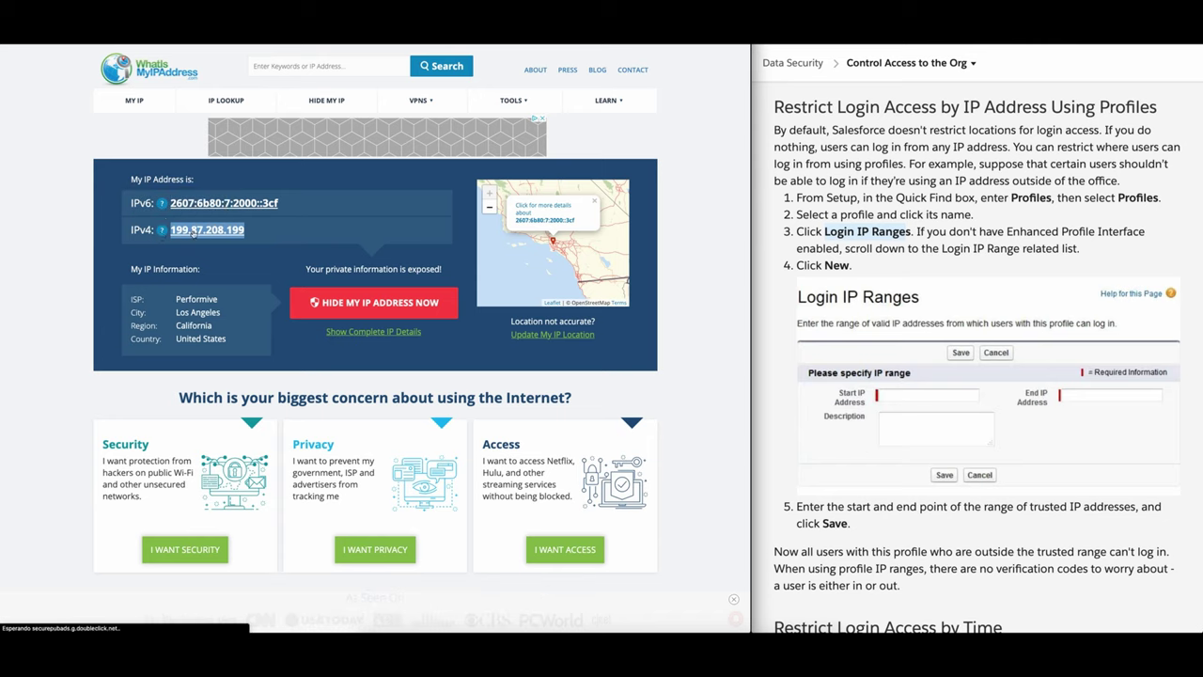
mouse_move(163, 206)
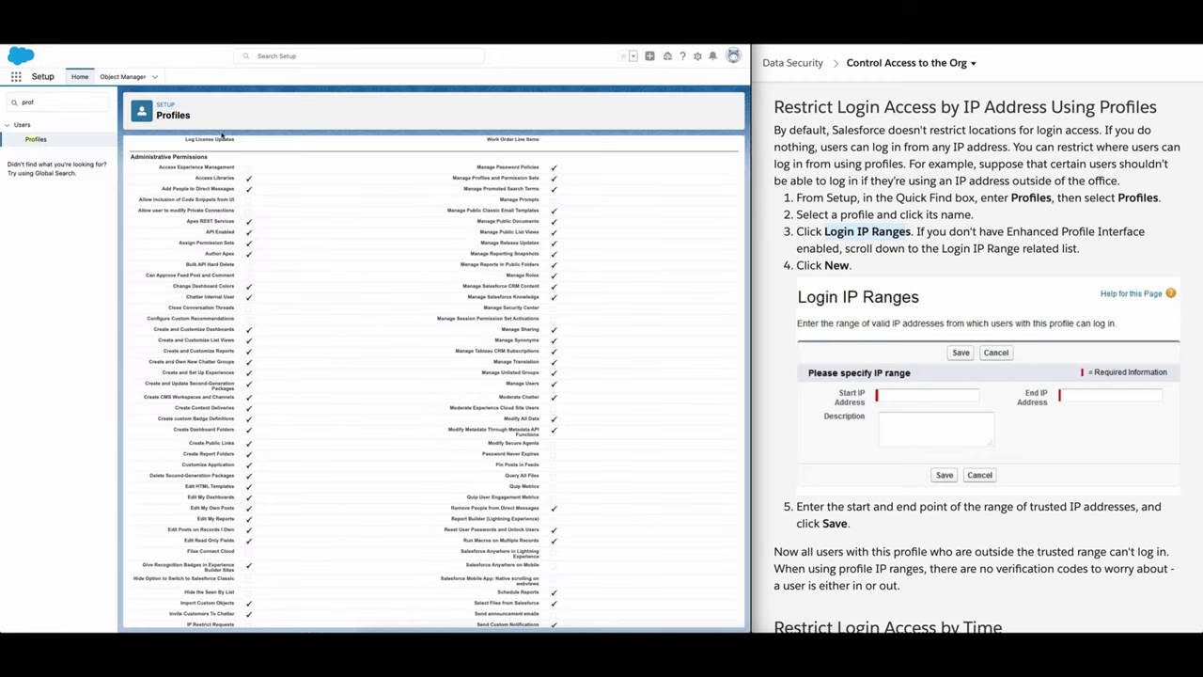
Step: Scroll through the System Administrator profile's permission lists
scroll(335, 248, "up", 20)
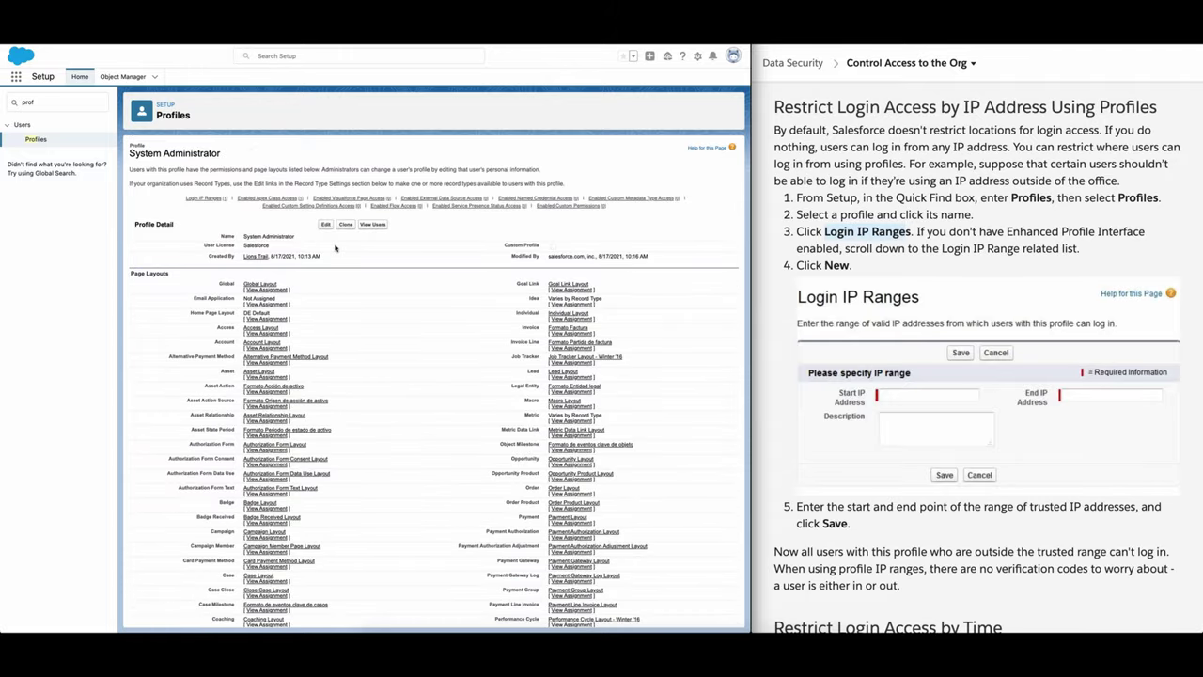
scroll(334, 248, "down", 15)
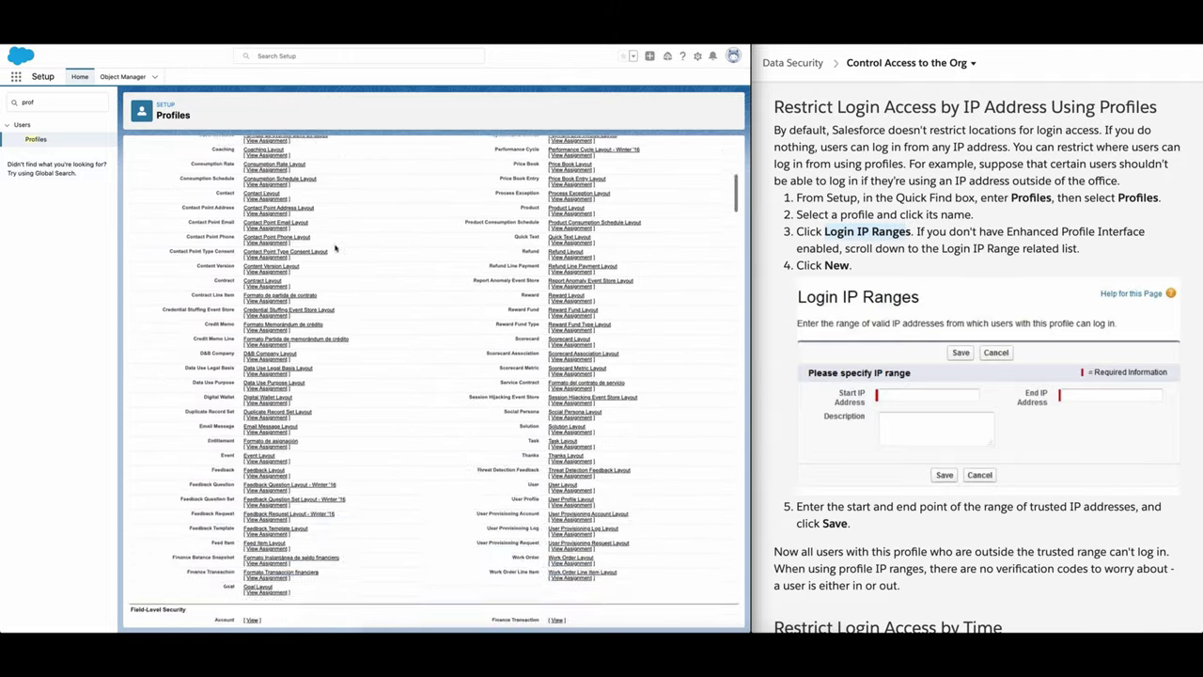
scroll(334, 249, "down", 15)
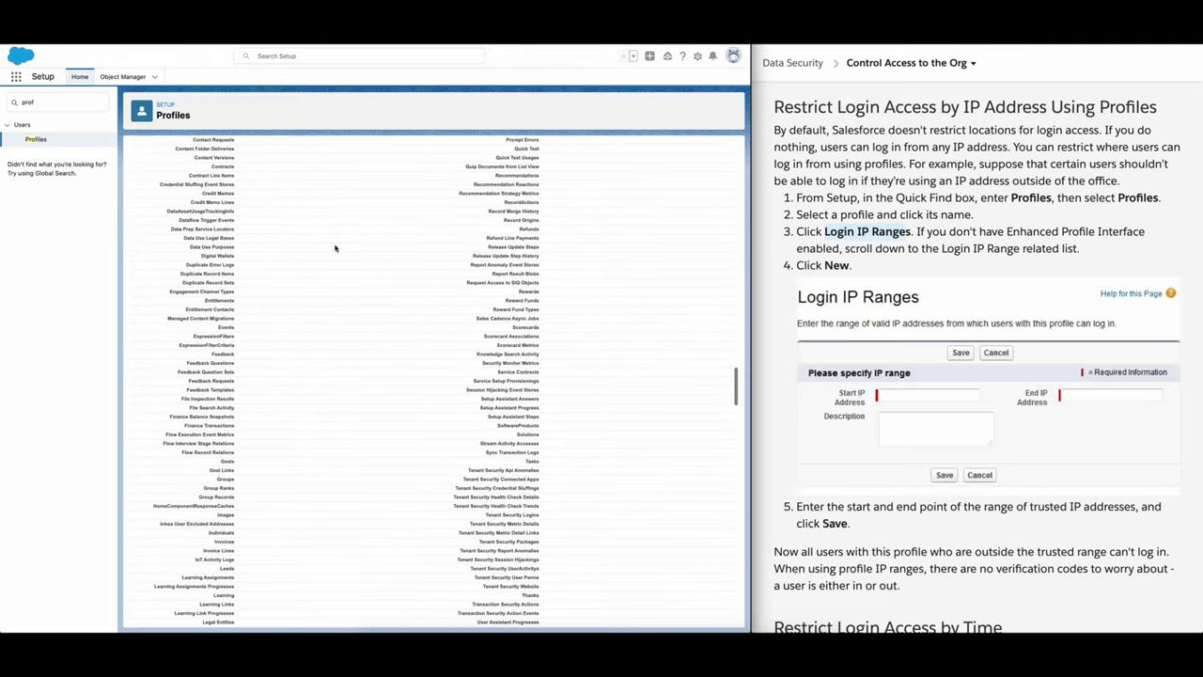
scroll(335, 248, "down", 5)
scroll(335, 248, "down", 15)
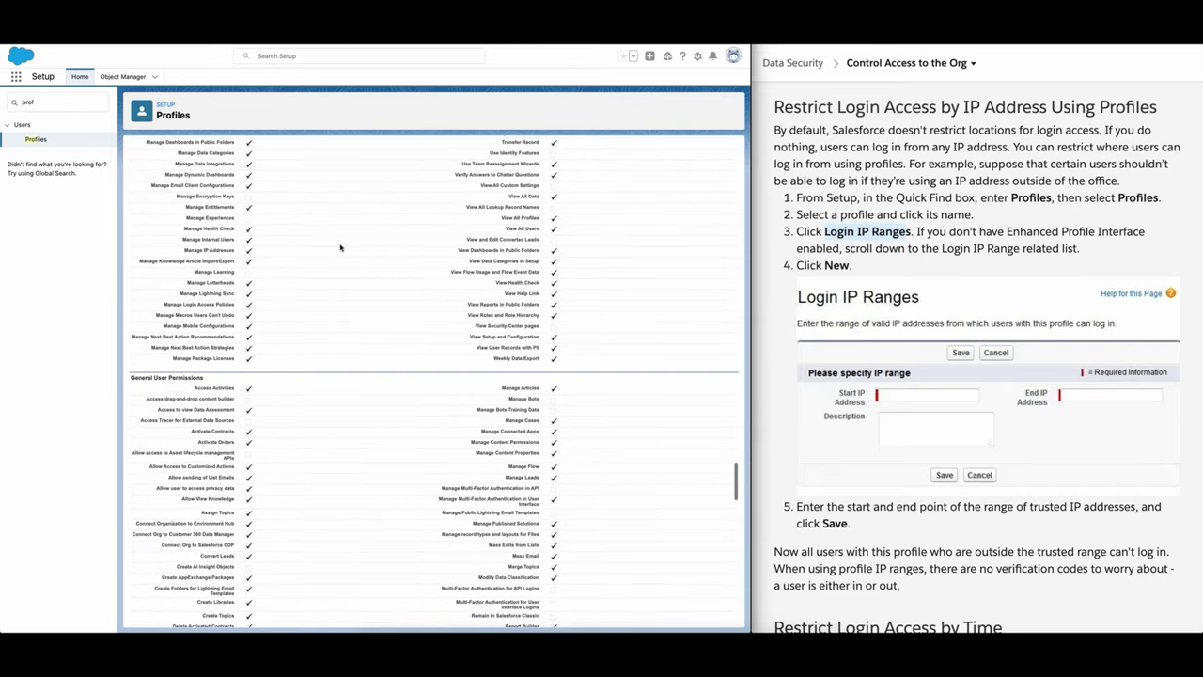
scroll(859, 332, "down", 1)
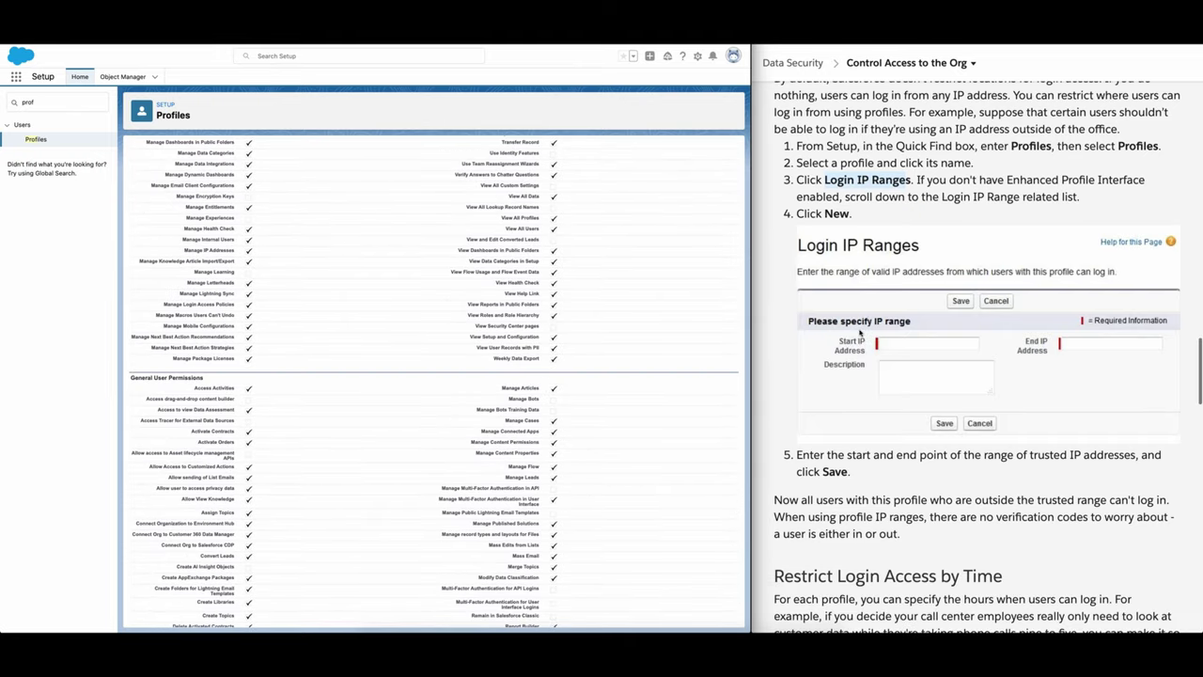
scroll(859, 332, "down", 1)
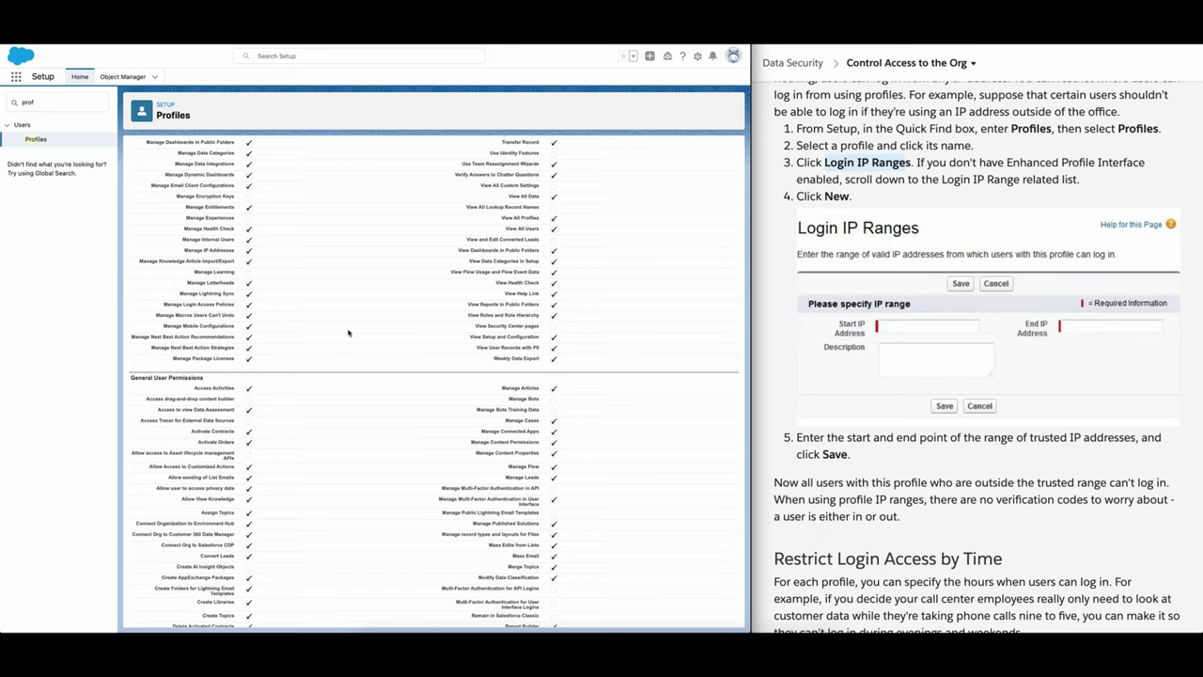
Step: Scroll the Trailhead unit down to the Restrict Login Access by Time steps
scroll(348, 336, "down", 1)
scroll(837, 315, "down", 1)
scroll(899, 326, "up", 2)
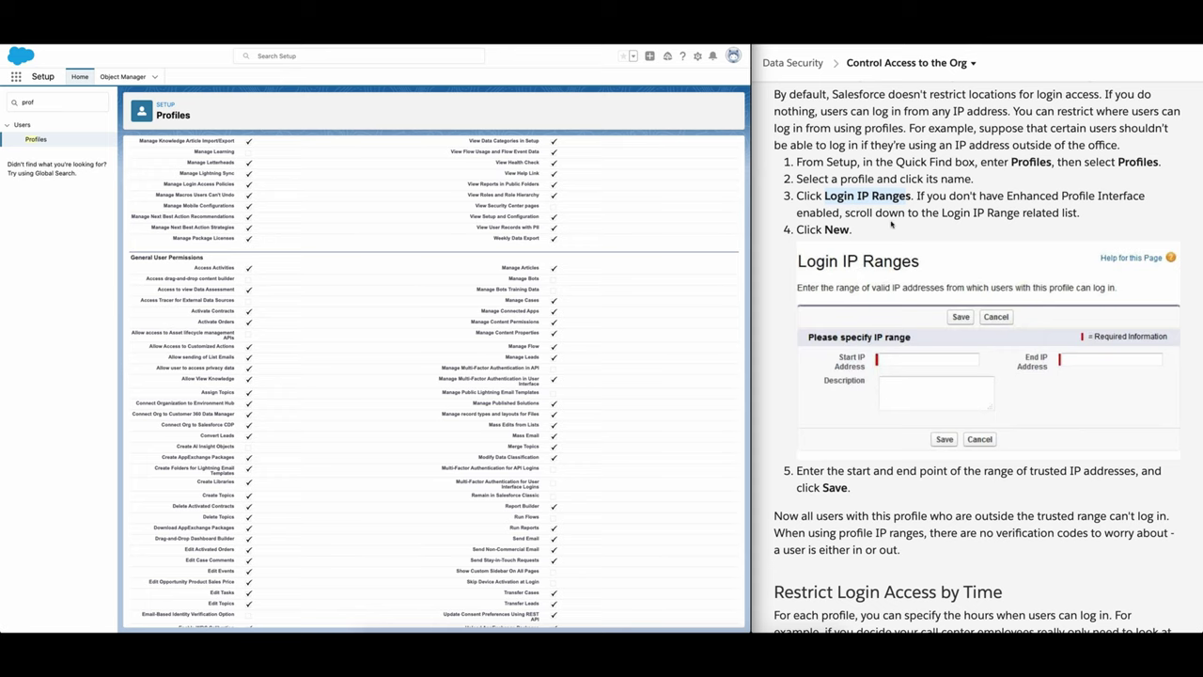
scroll(870, 230, "down", 2)
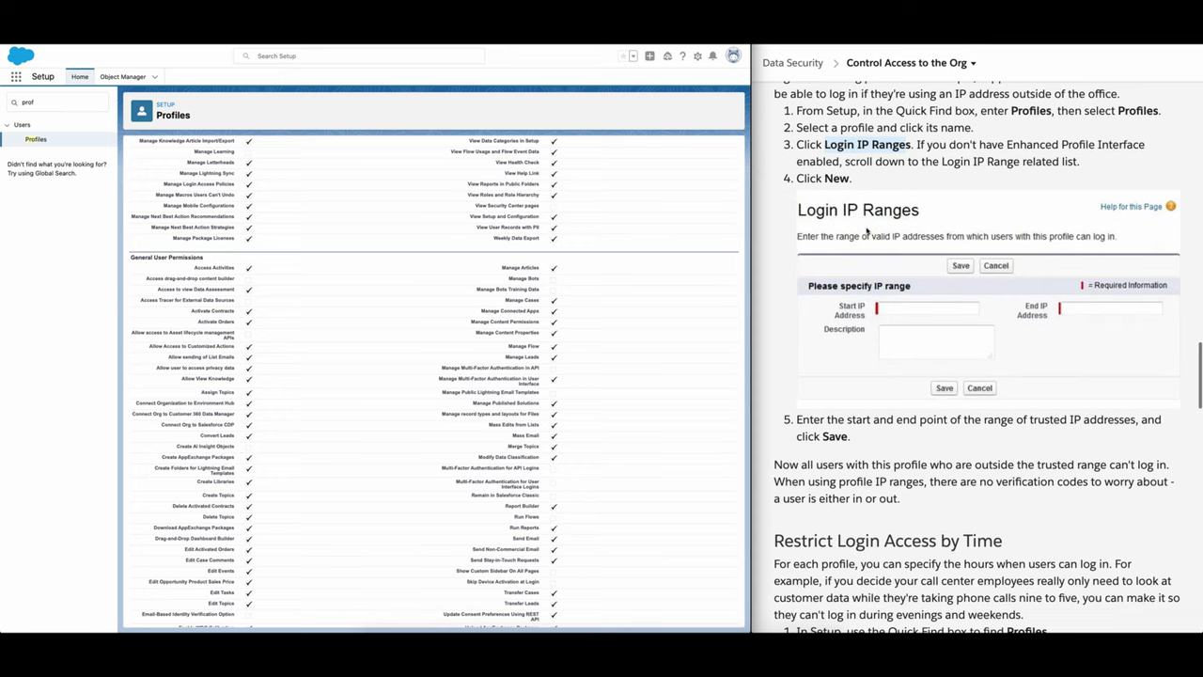
scroll(865, 272, "down", 3)
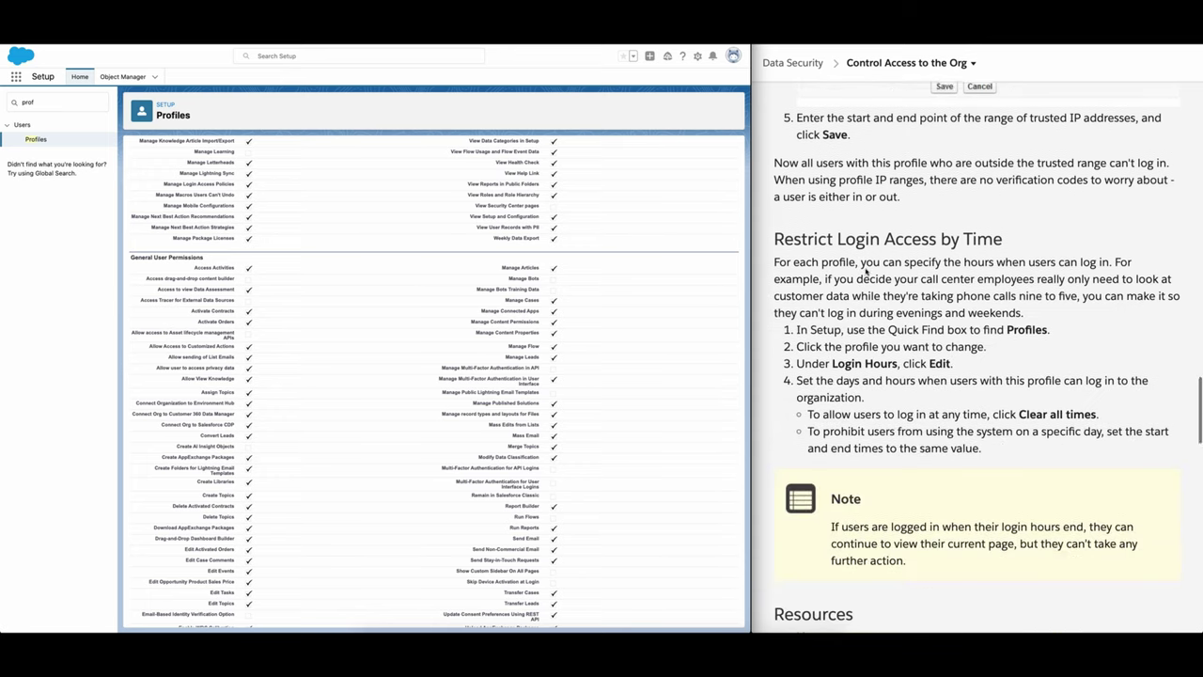
scroll(867, 271, "down", 1)
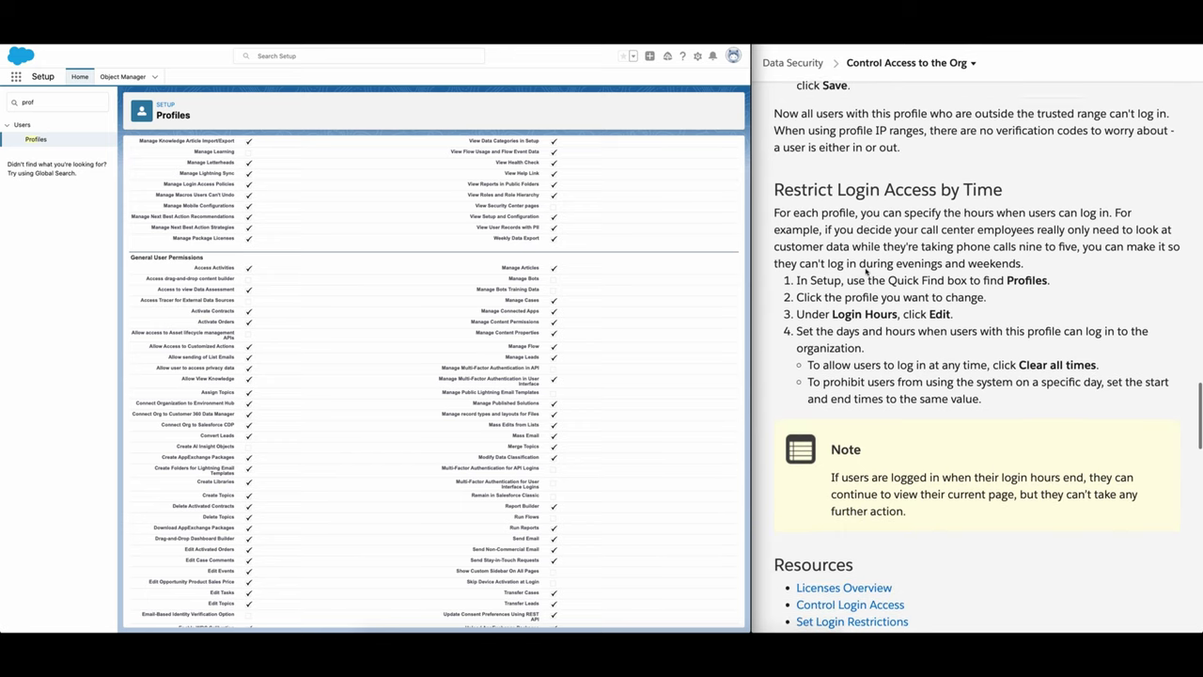
Step: Reopen System Administrator from the S-filtered profile list and scroll to its Login Hours
left_click(43, 143)
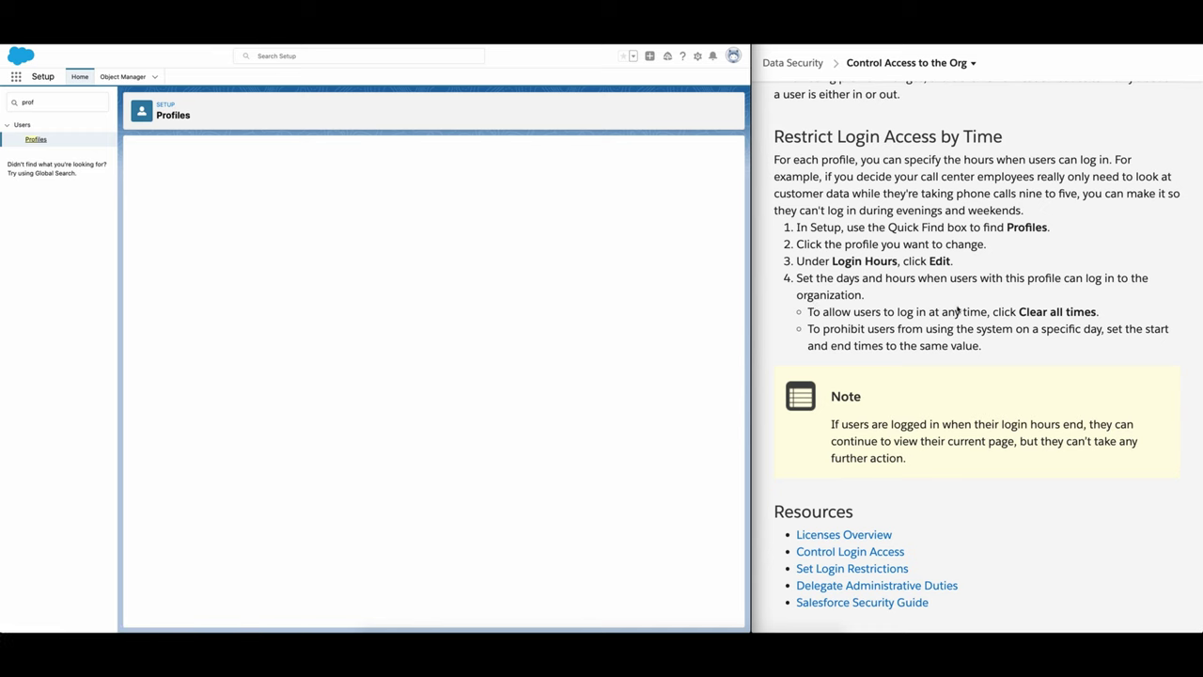
scroll(958, 310, "down", 1)
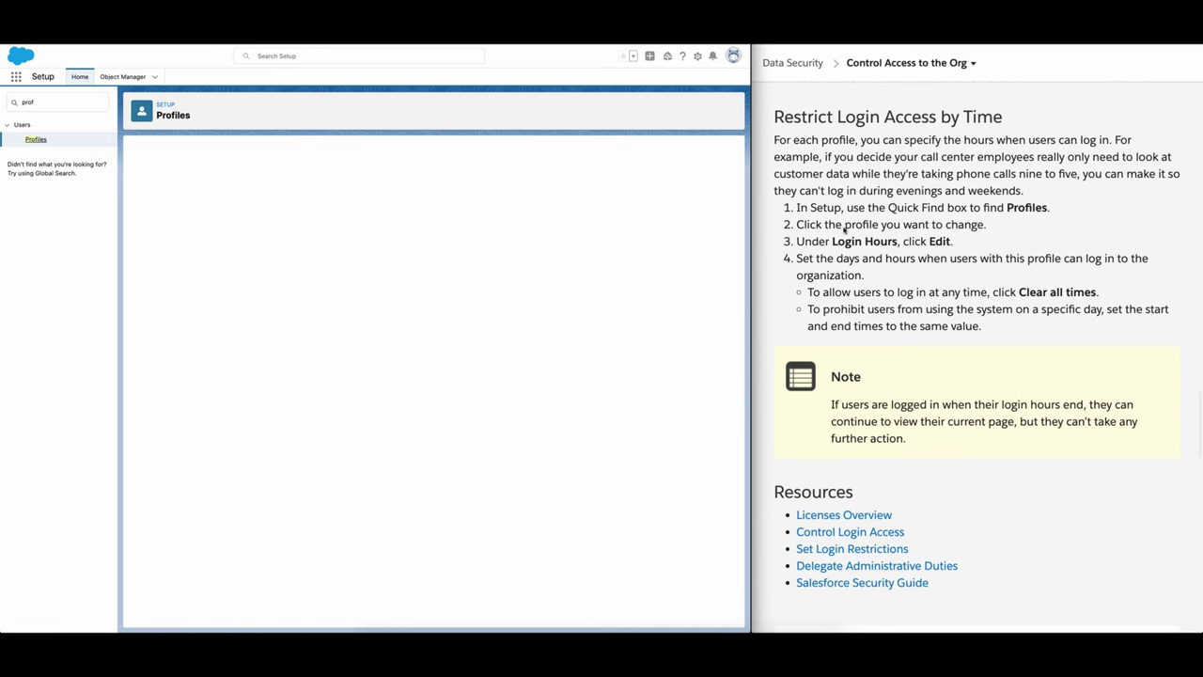
scroll(954, 235, "down", 1)
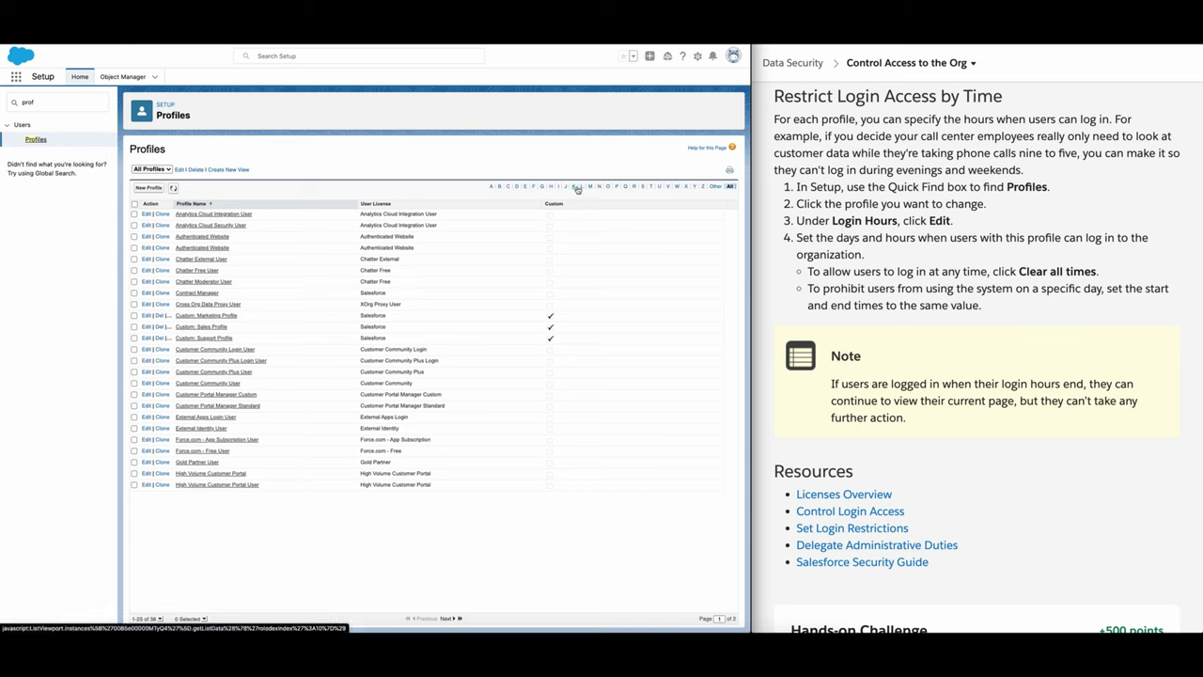
left_click(643, 188)
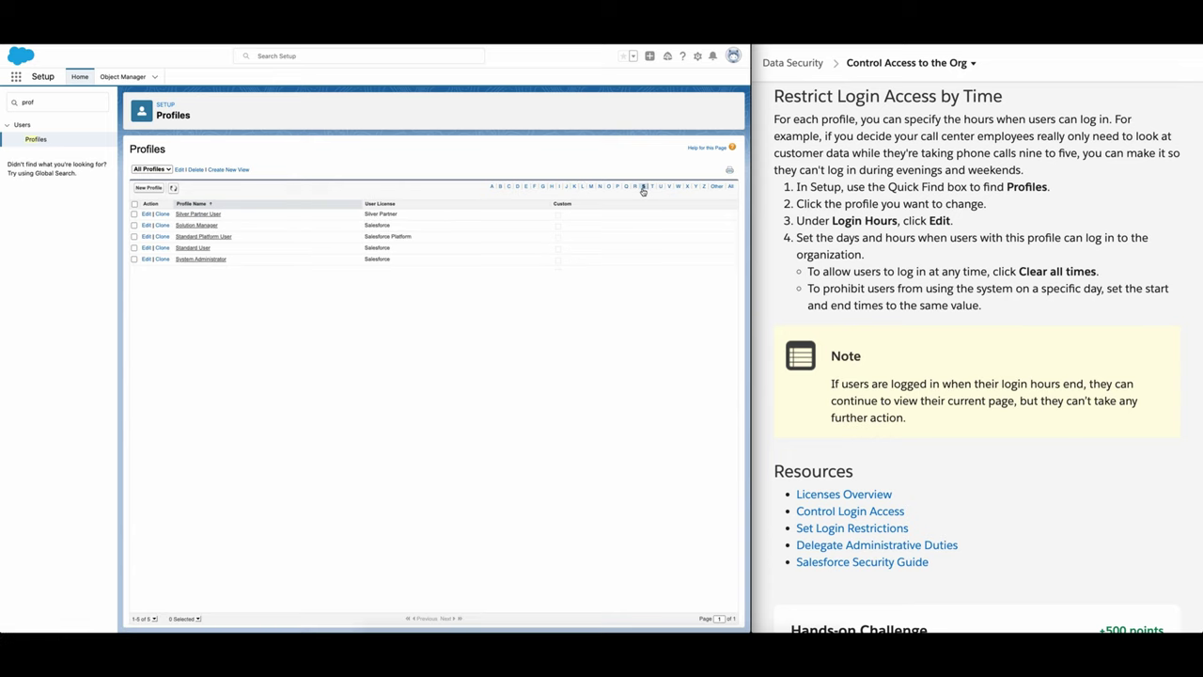
left_click(197, 258)
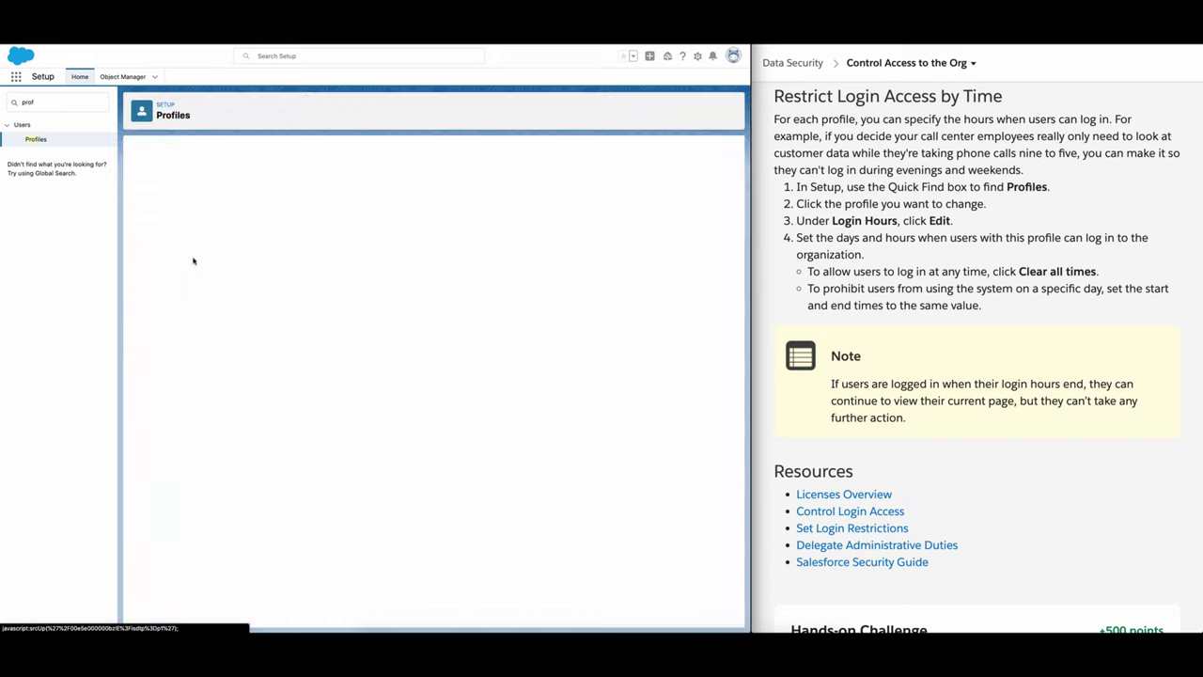
scroll(427, 251, "down", 15)
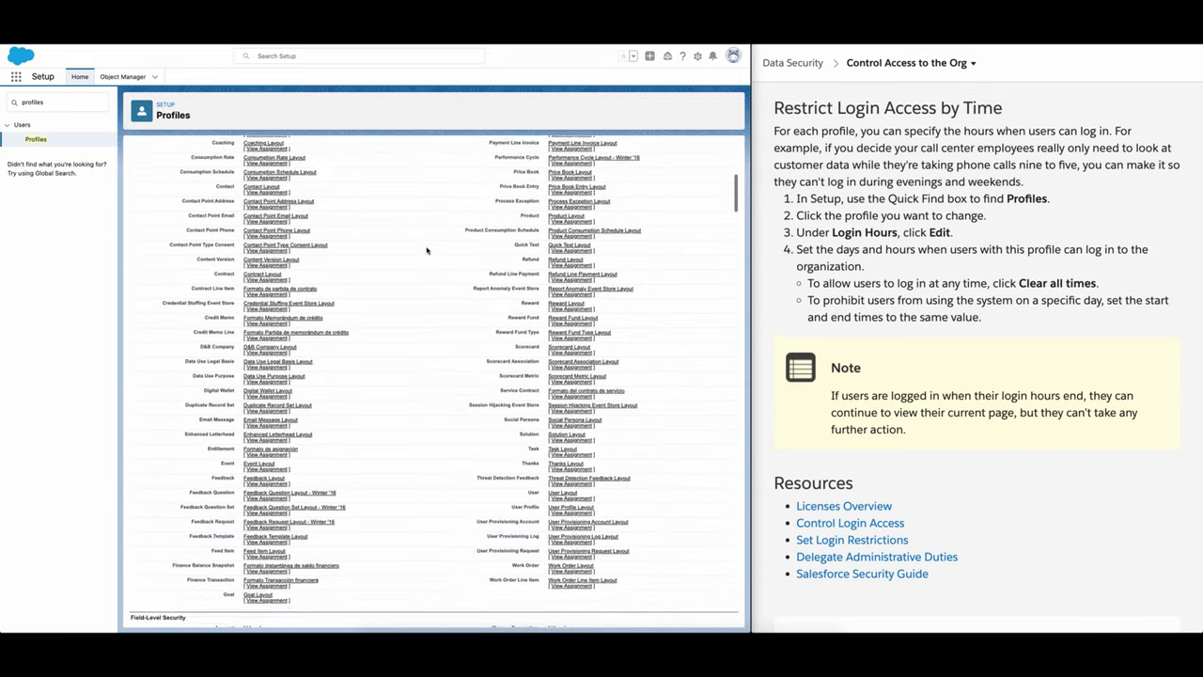
scroll(427, 251, "down", 20)
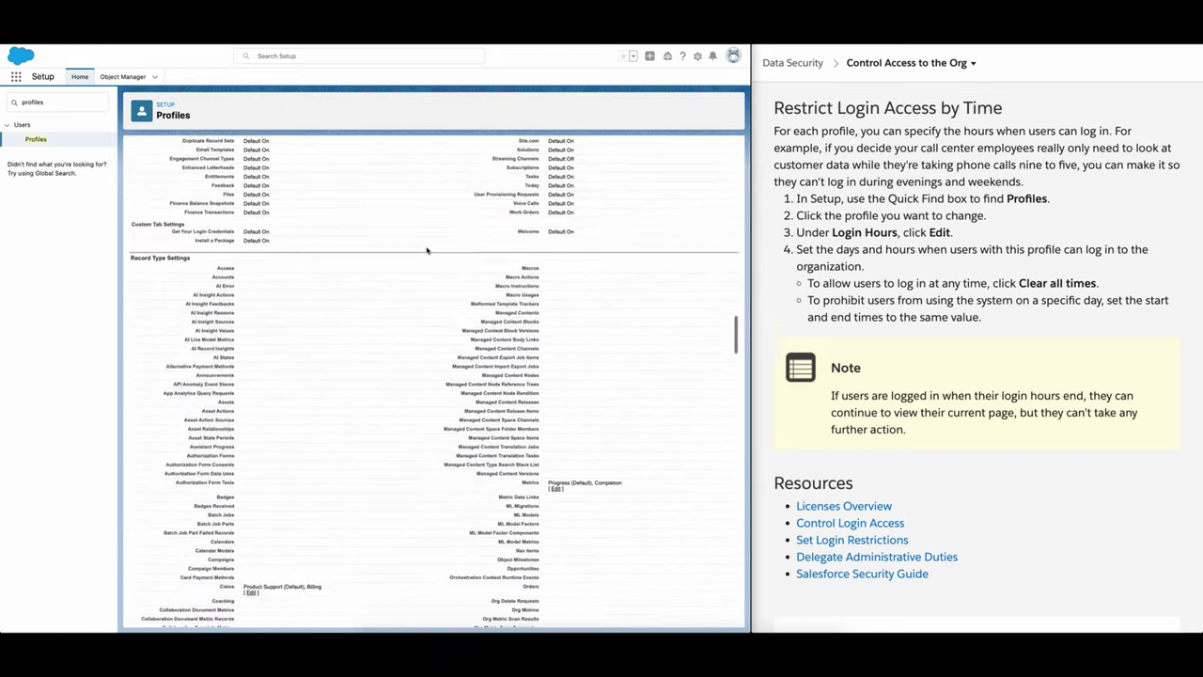
scroll(426, 250, "down", 20)
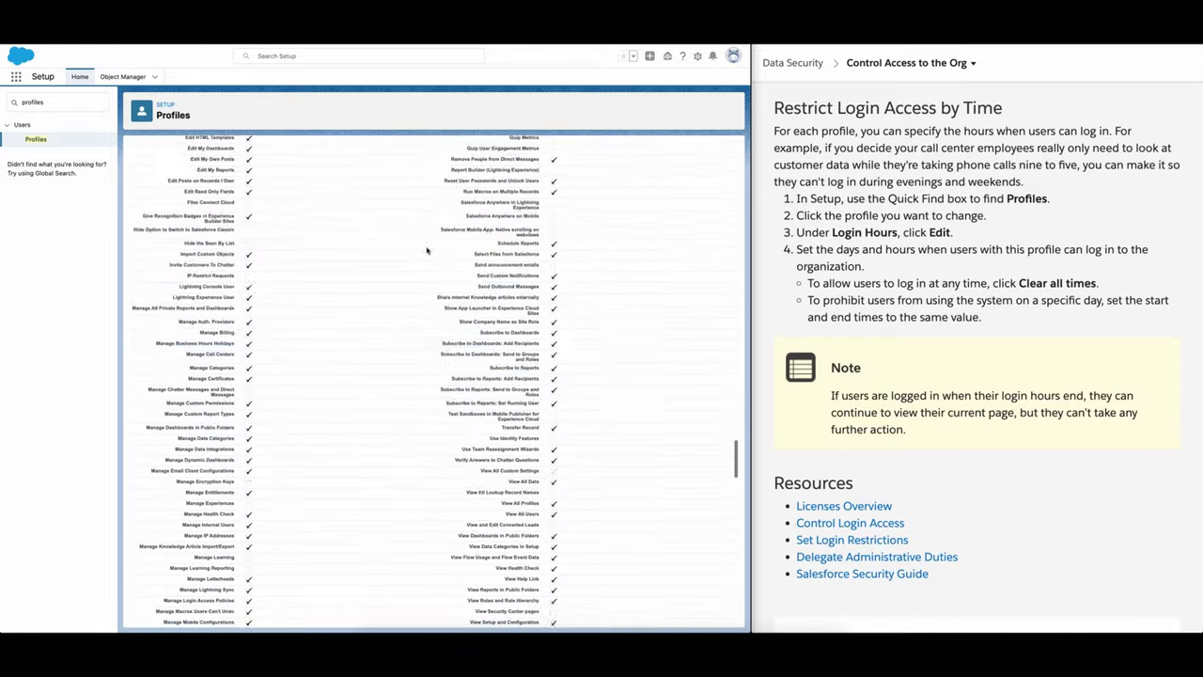
scroll(427, 250, "down", 20)
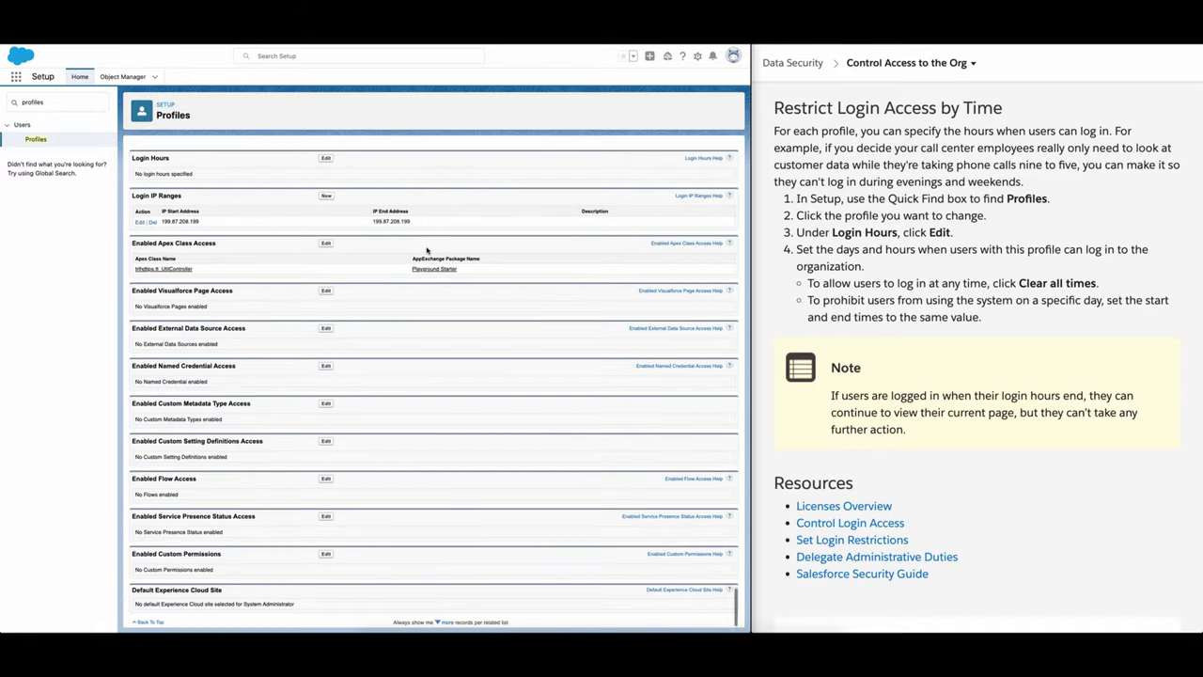
scroll(427, 250, "up", 3)
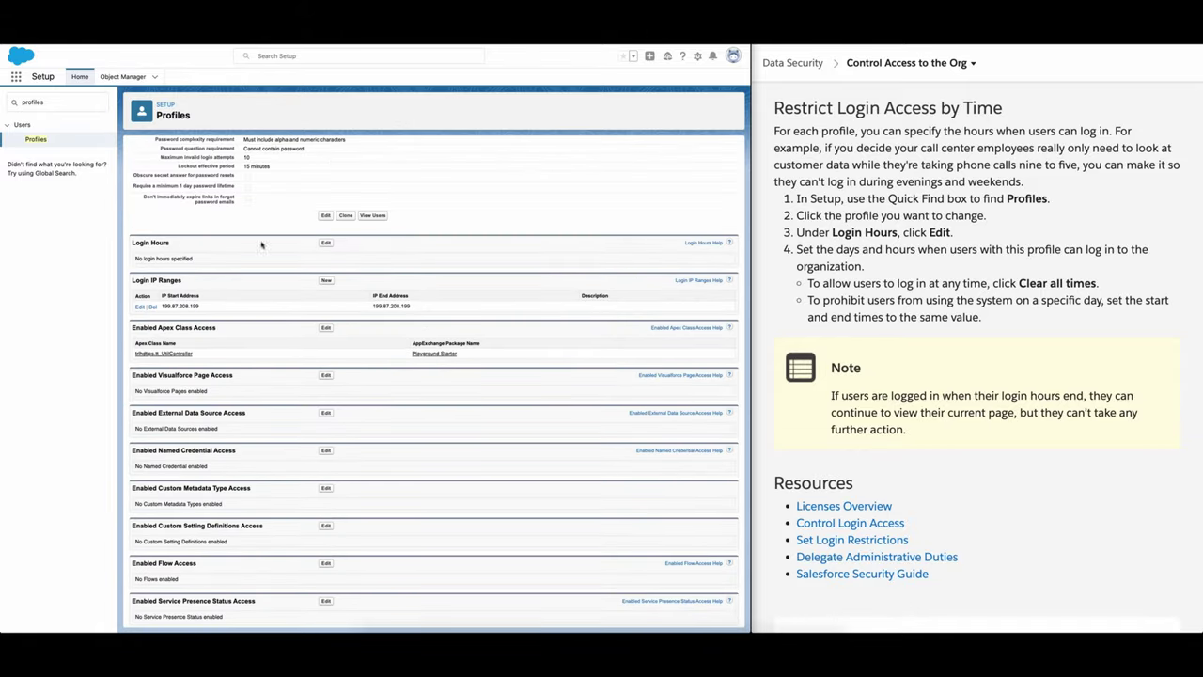
Step: Edit the profile's Login Hours and look over Friday's end-time choices without changing them
left_click(326, 243)
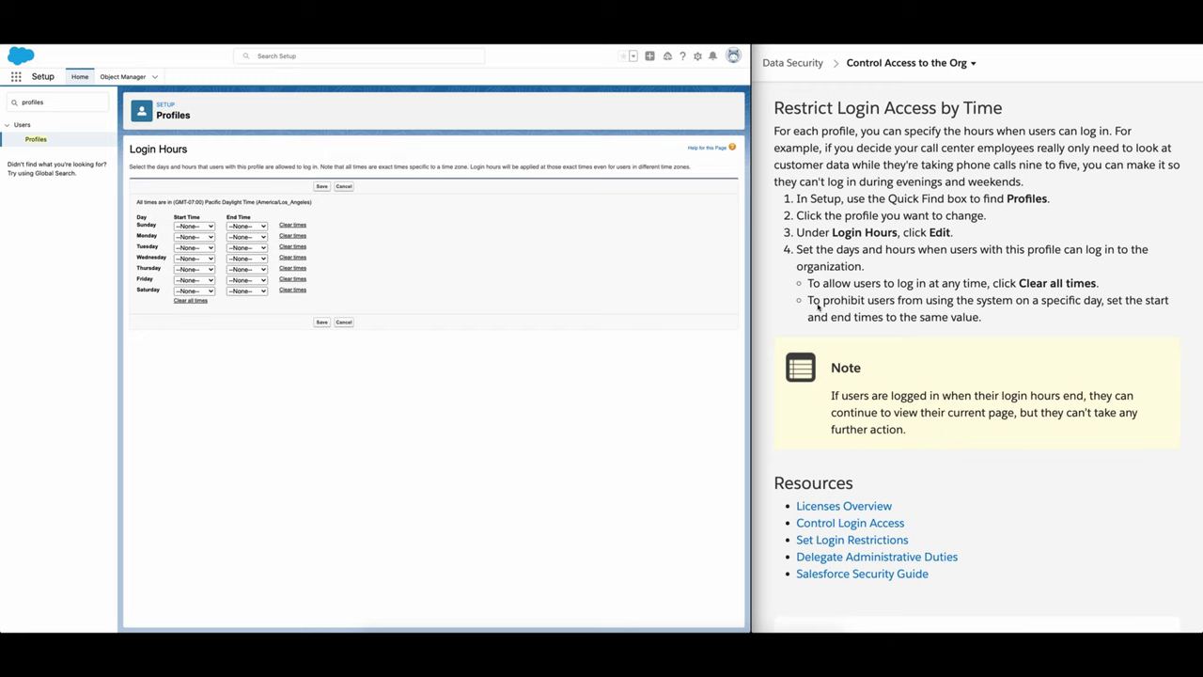
scroll(818, 300, "down", 1)
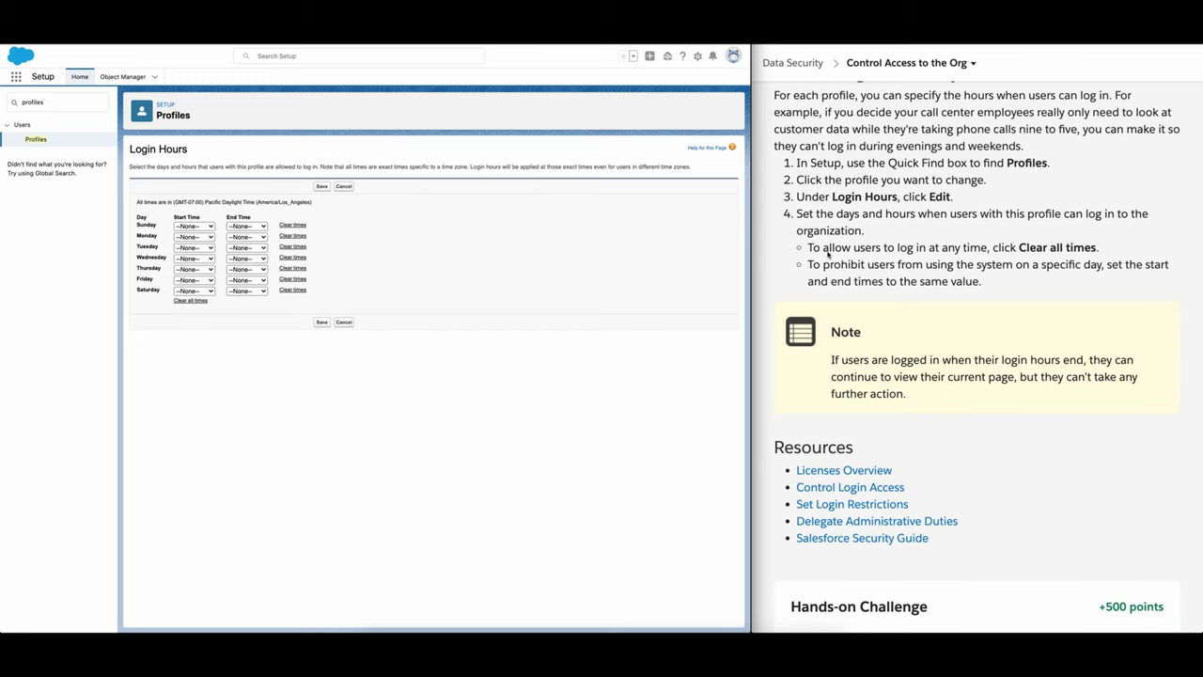
scroll(827, 252, "down", 1)
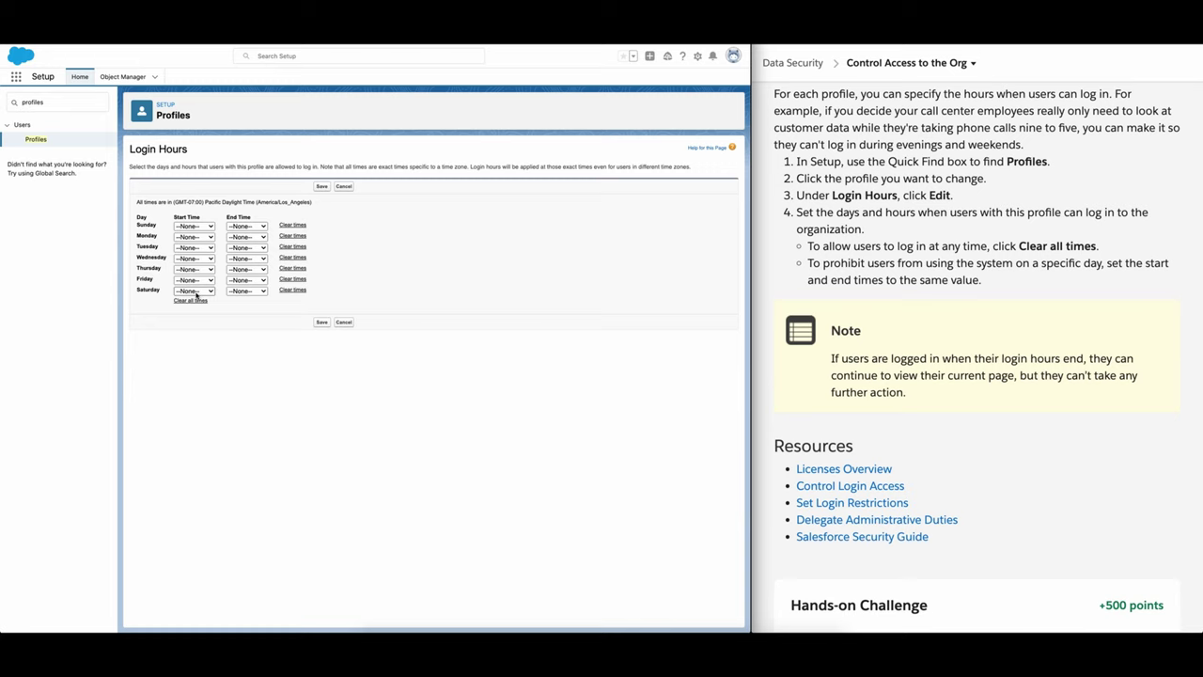
left_click(254, 280)
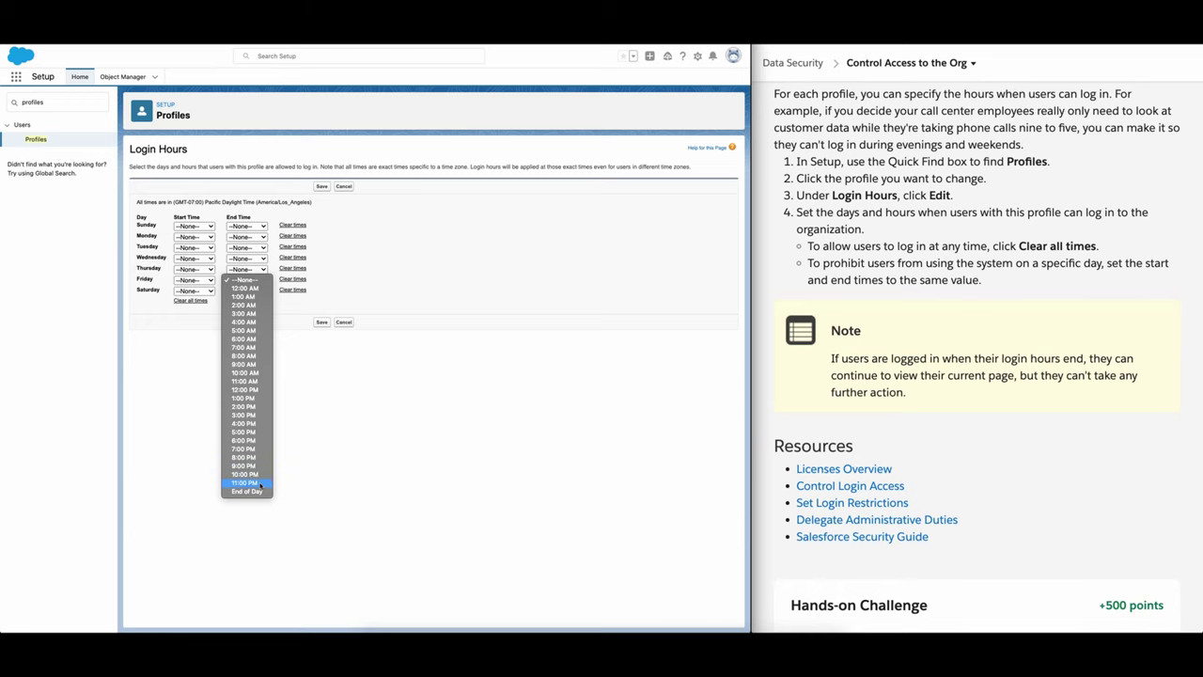
left_click(424, 473)
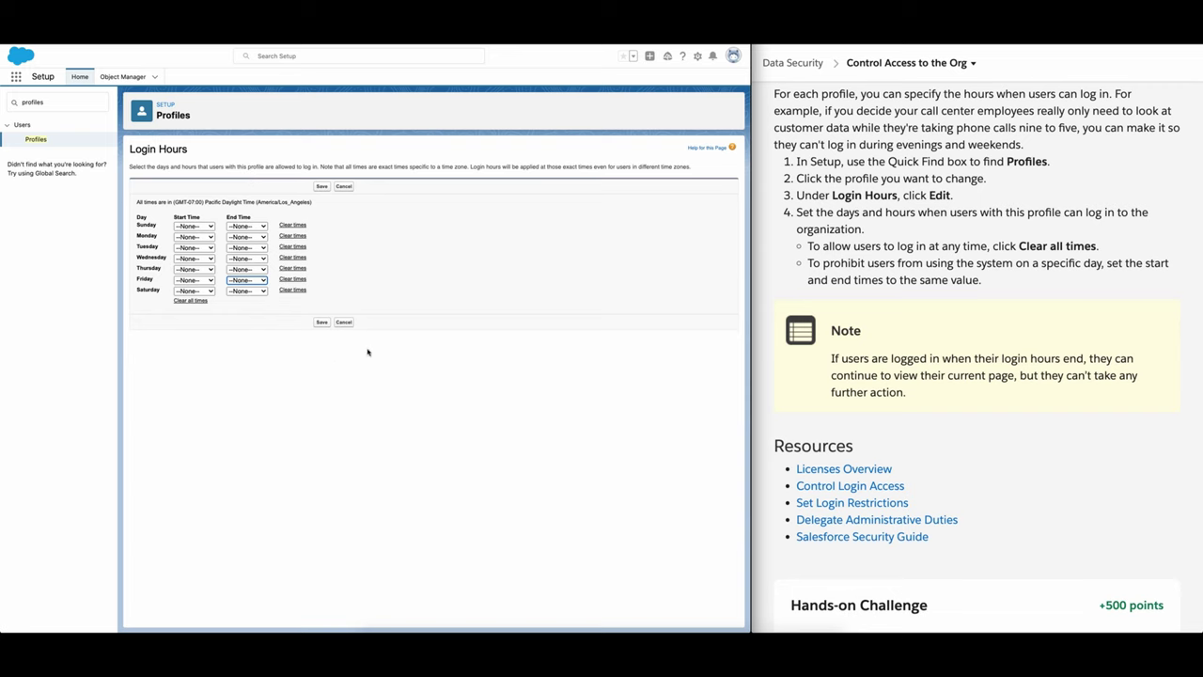
scroll(821, 318, "up", 1)
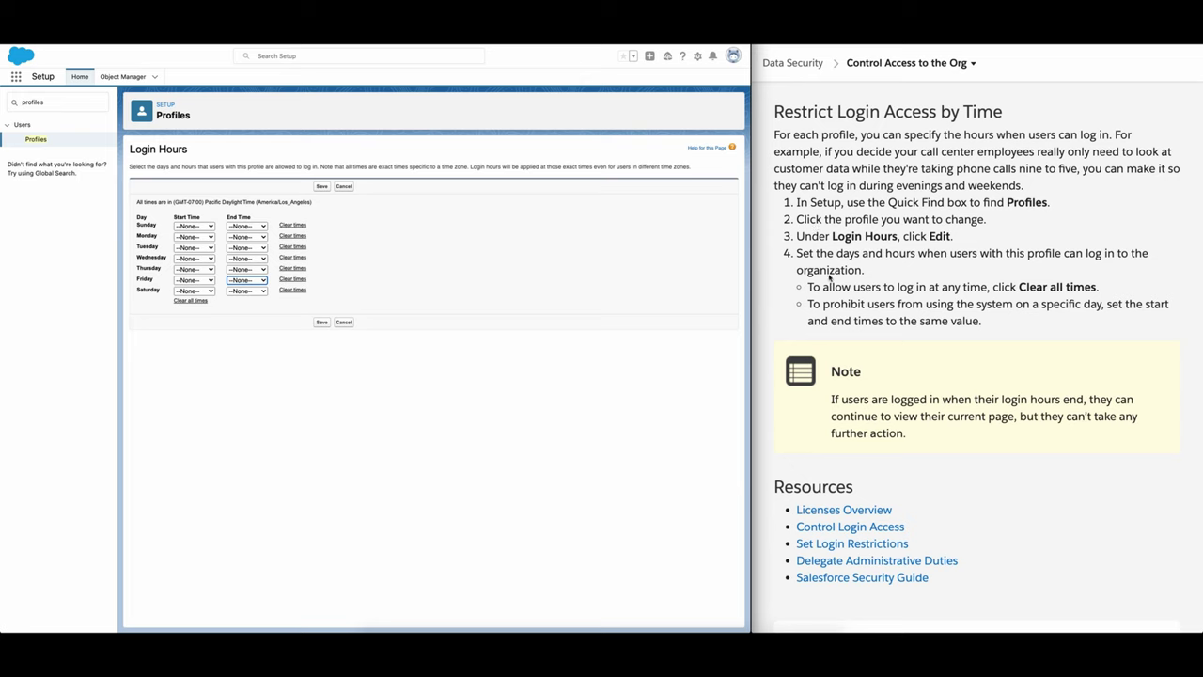
scroll(843, 316, "down", 1)
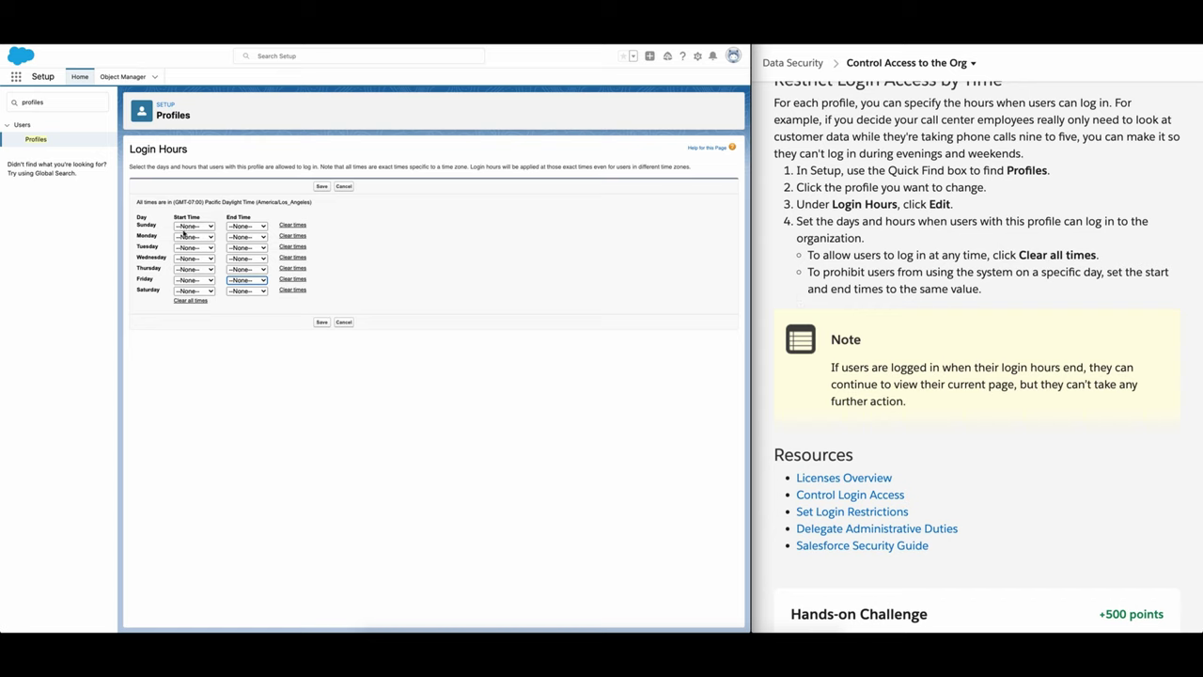
Step: Set Sunday's start time and end time both to 12:00 AM
left_click(185, 226)
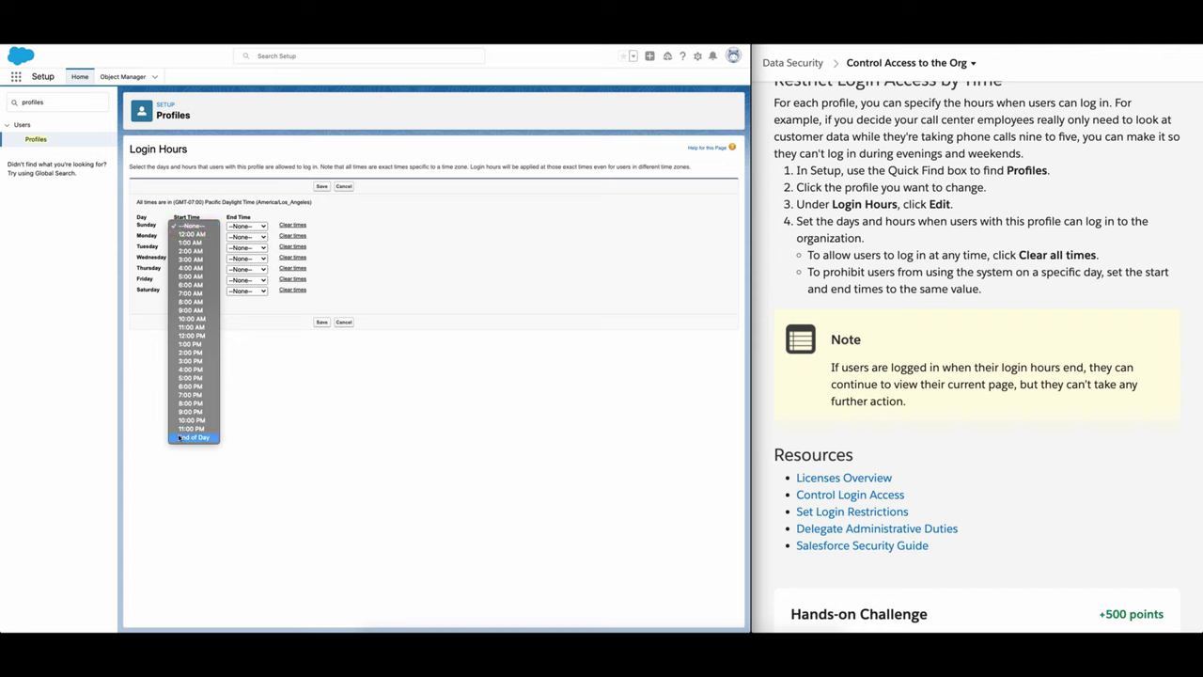
left_click(332, 433)
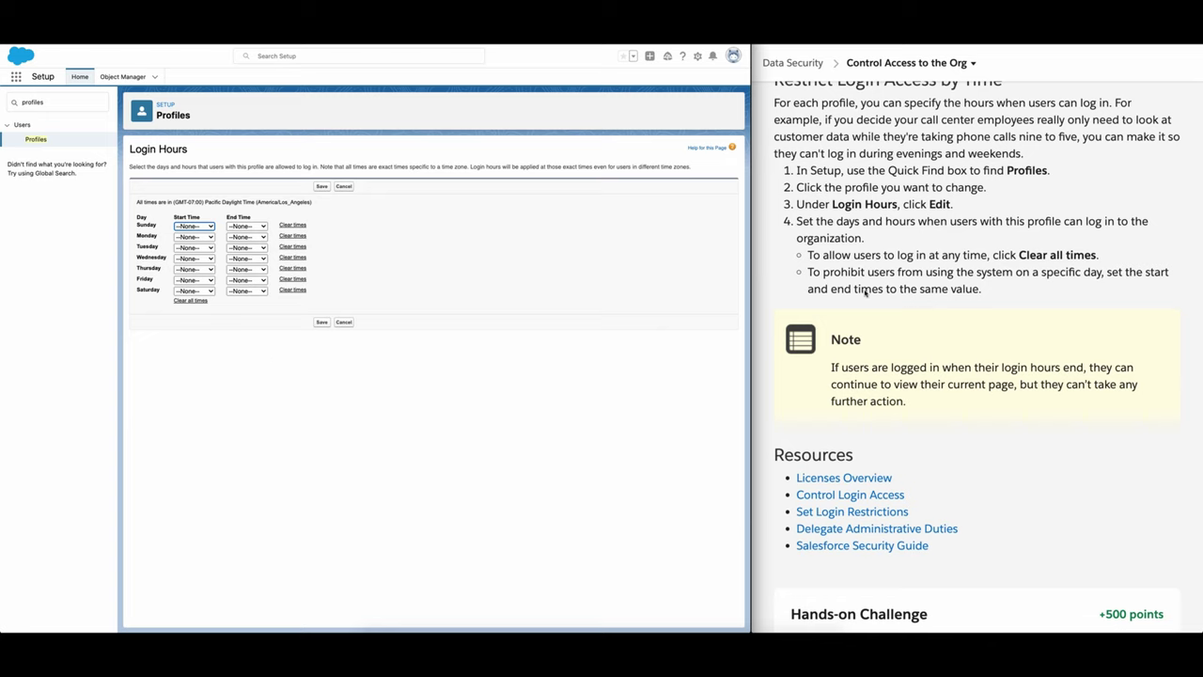
left_click(246, 226)
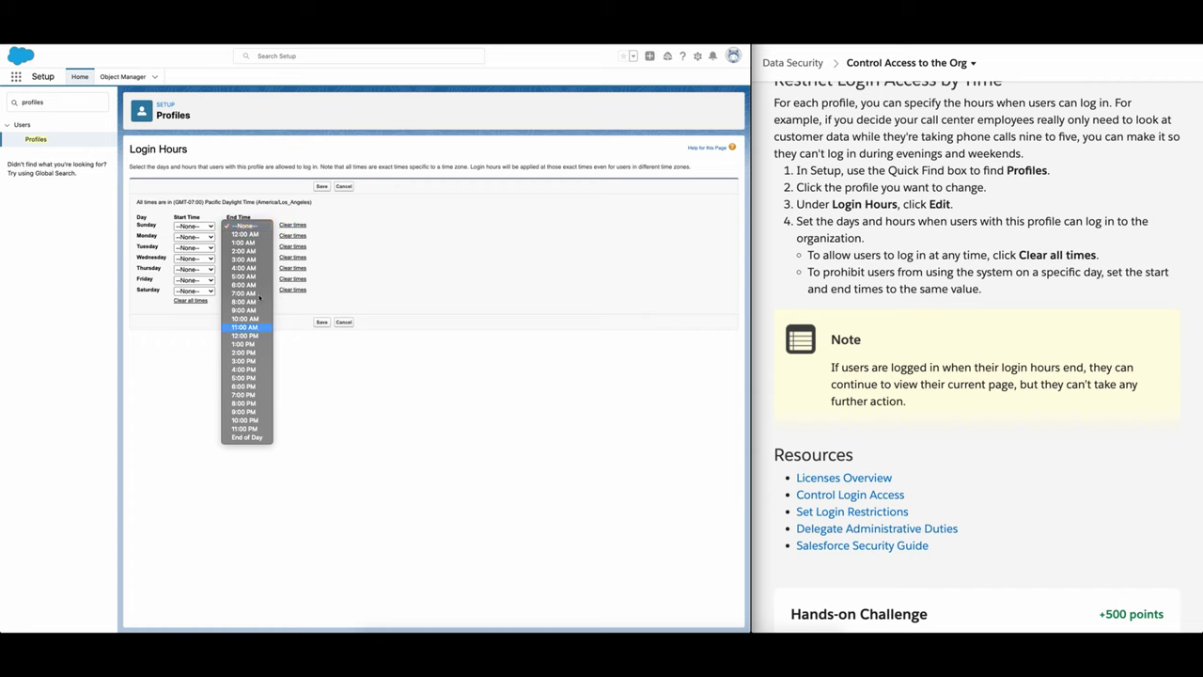
left_click(242, 227)
left_click(209, 228)
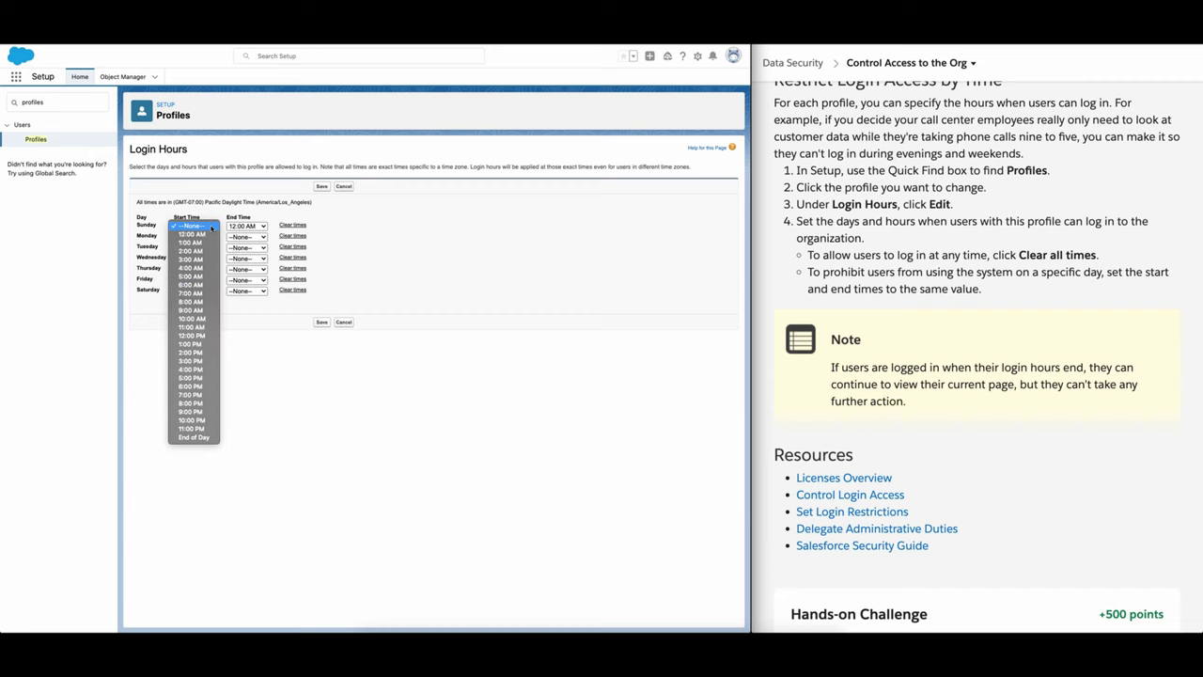
left_click(193, 236)
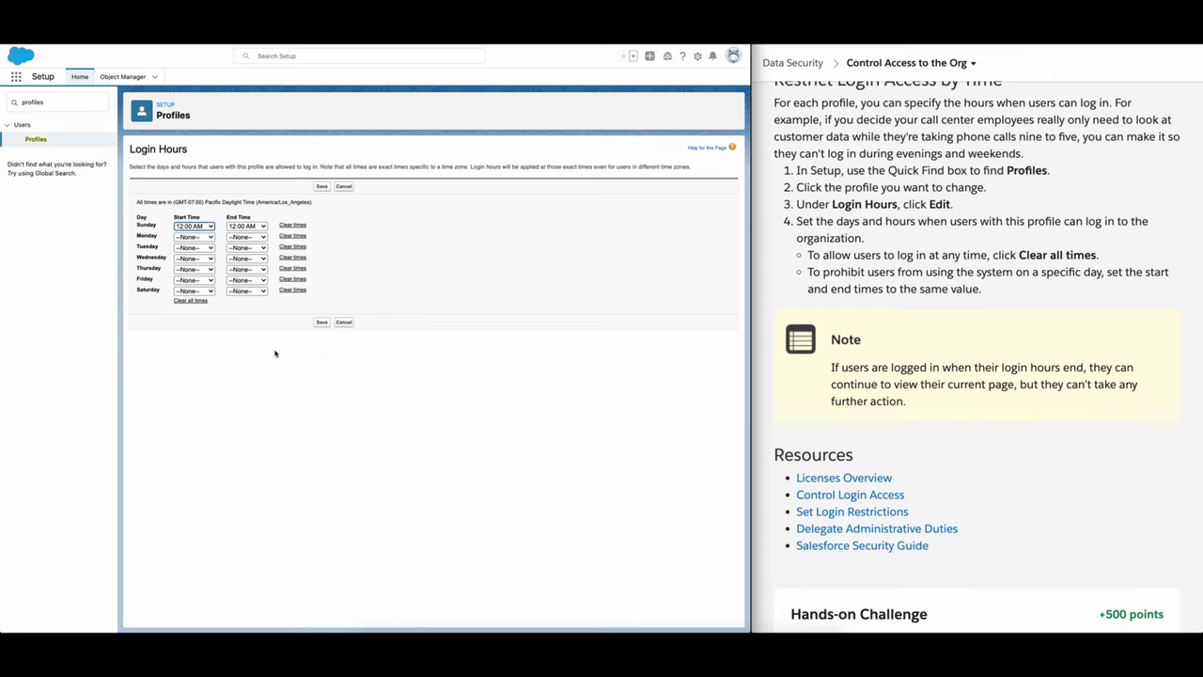
Step: Save the Sunday login hours and run Check Challenge to Earn 500 Points
left_click(322, 323)
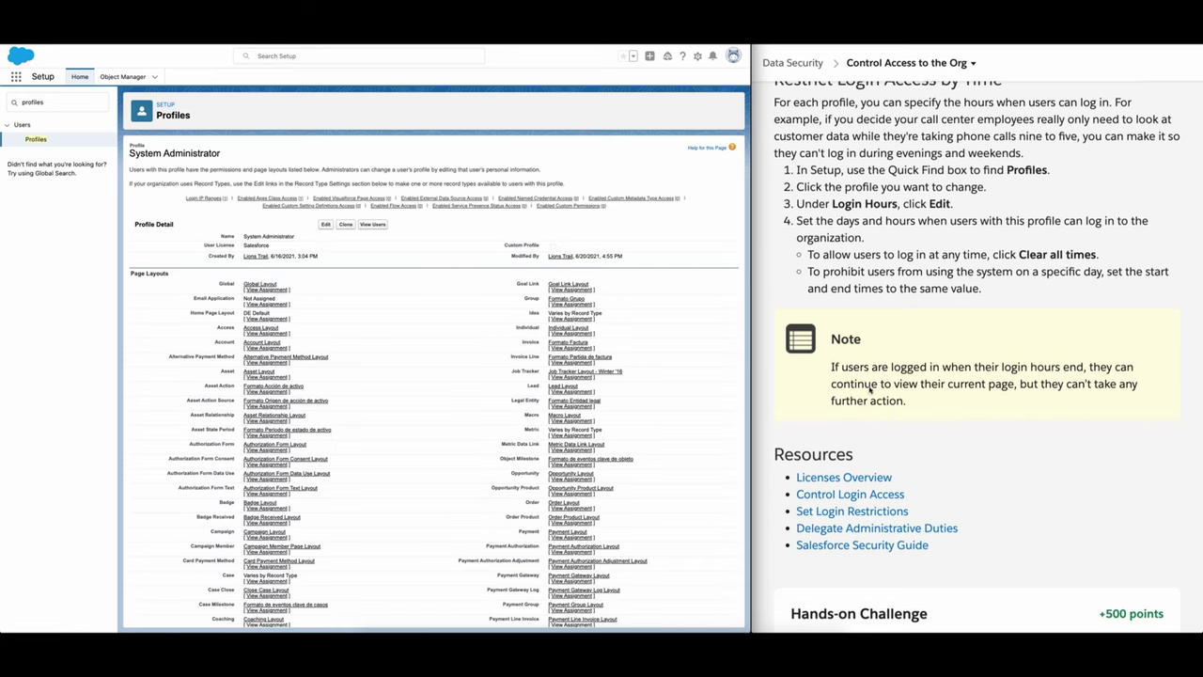
scroll(870, 389, "down", 12)
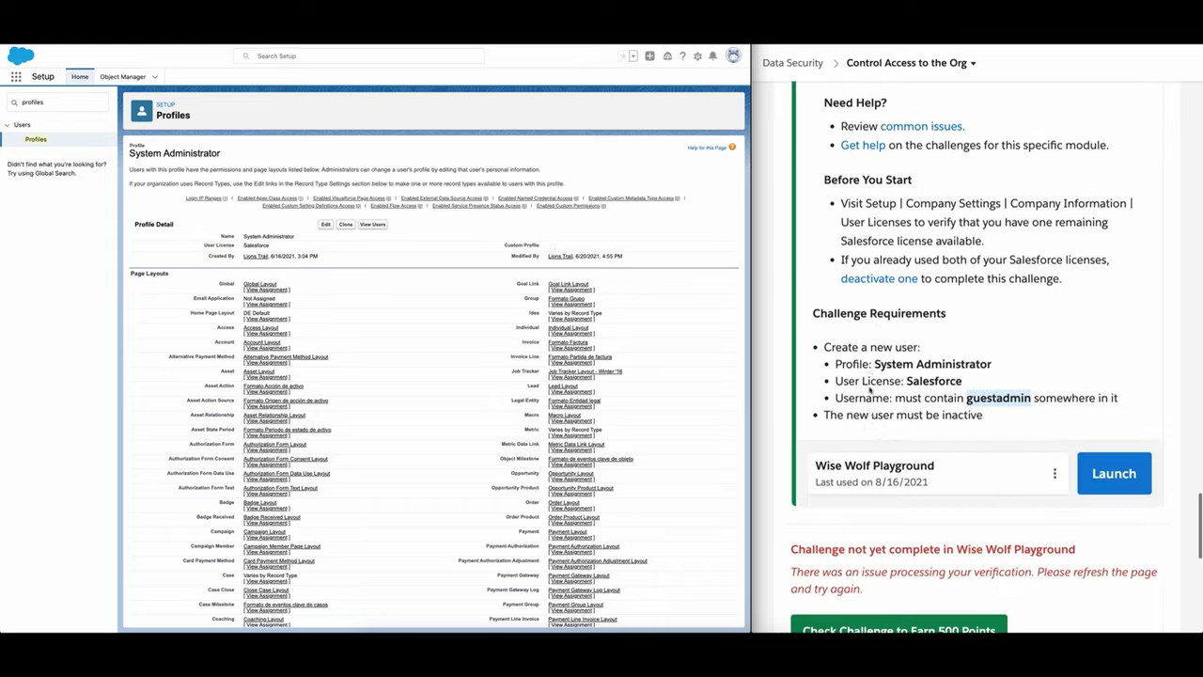
scroll(871, 389, "down", 2)
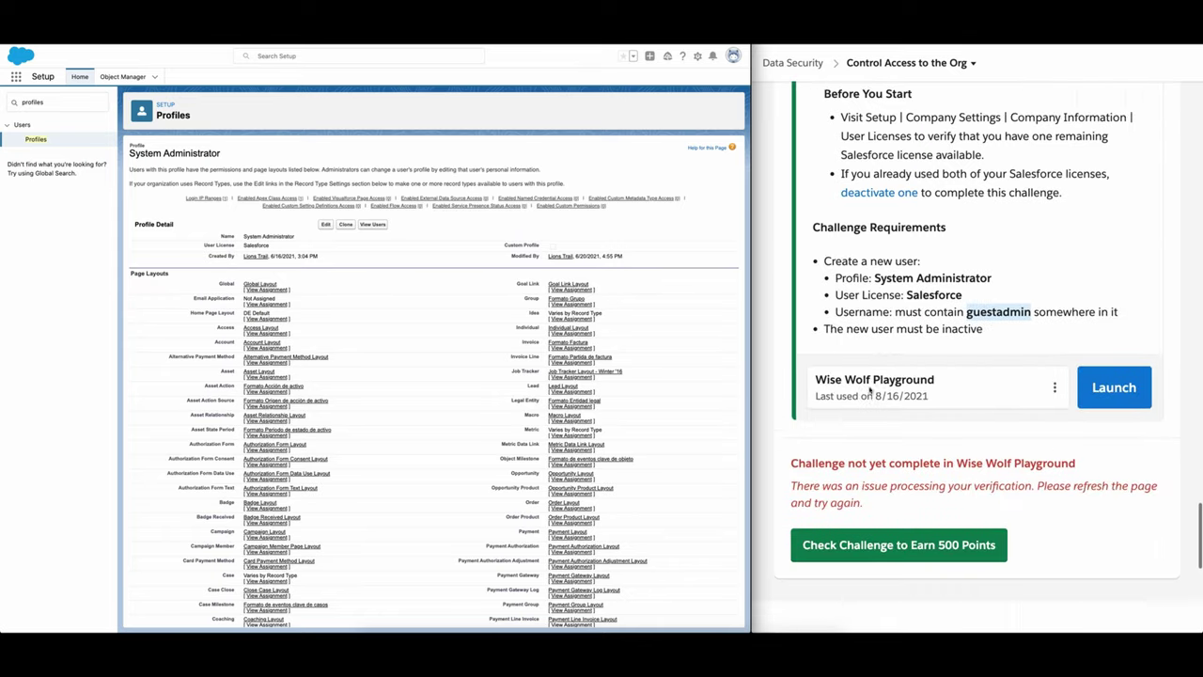
left_click(874, 541)
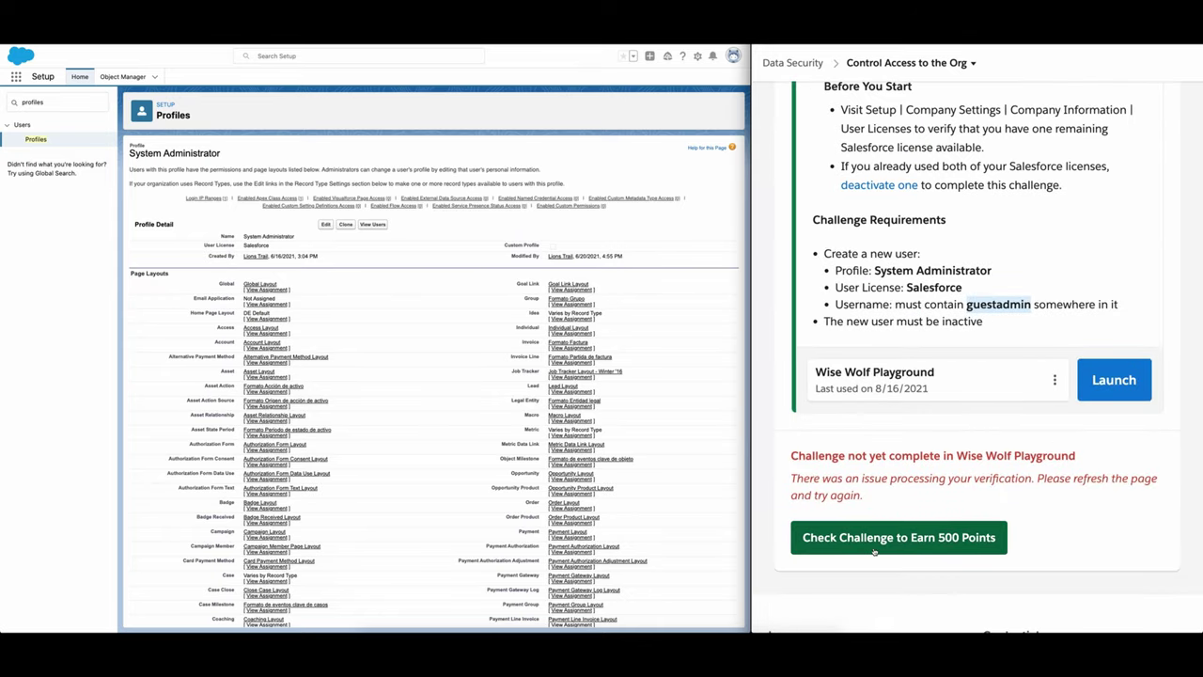
Step: Reload the Trailhead challenge page and run the challenge verification again
scroll(896, 495, "down", 1)
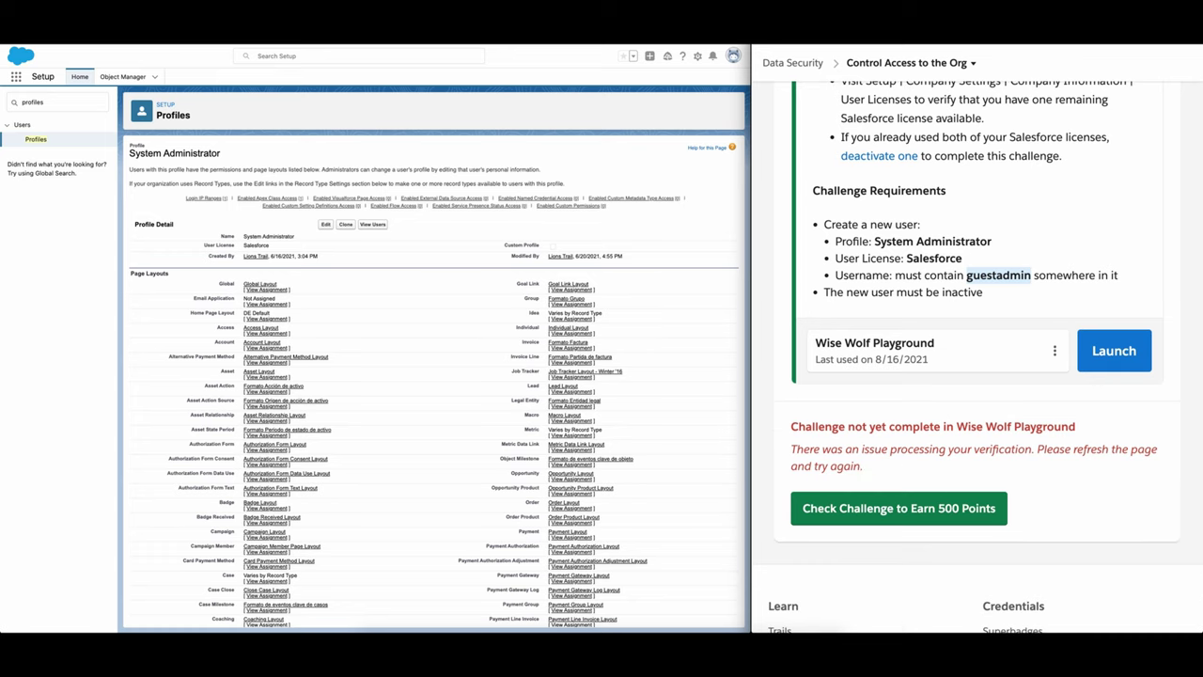
key("ctrl+r")
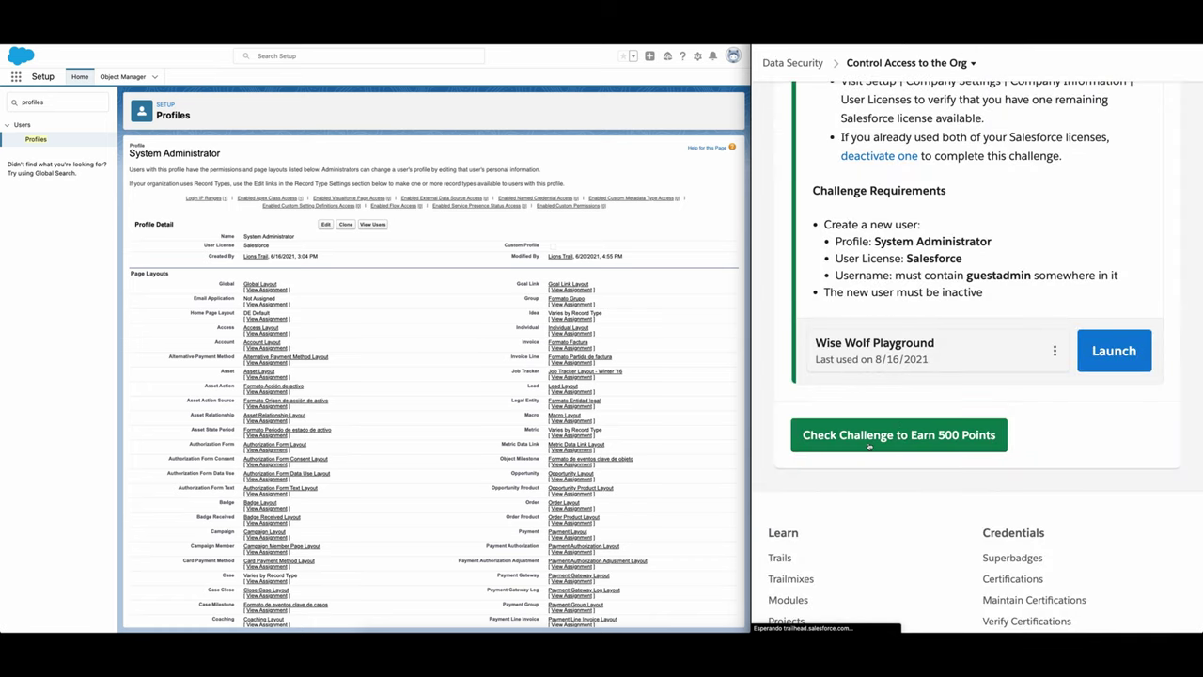
left_click(880, 442)
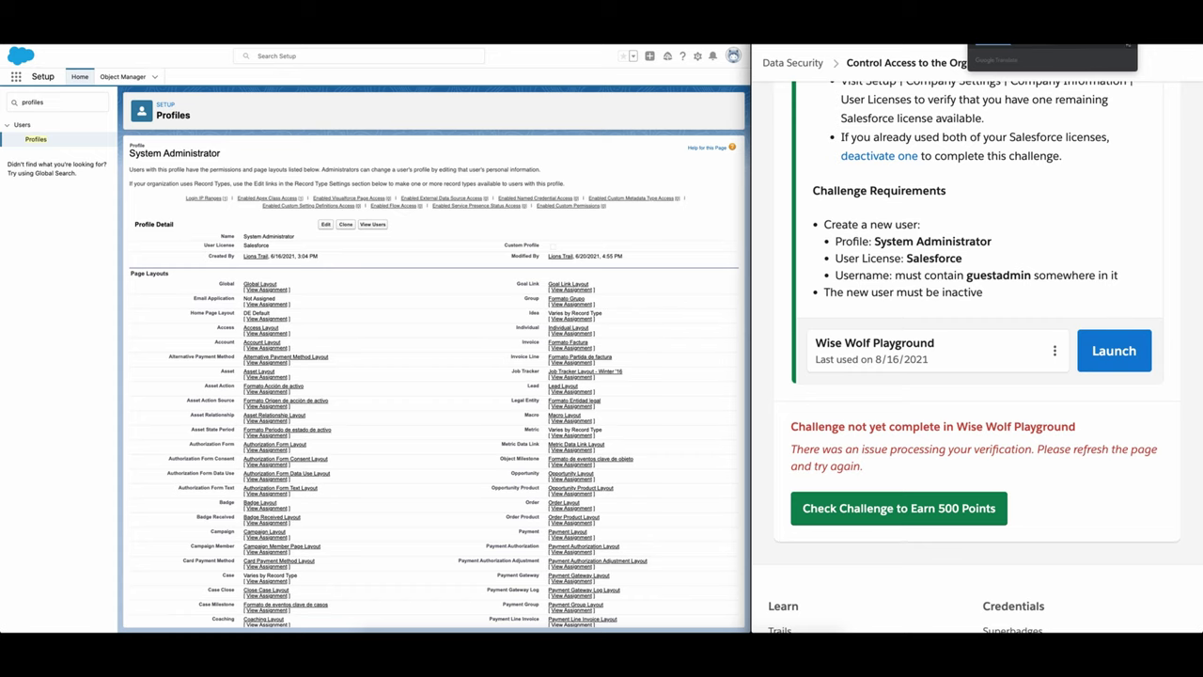
key("ctrl+Right")
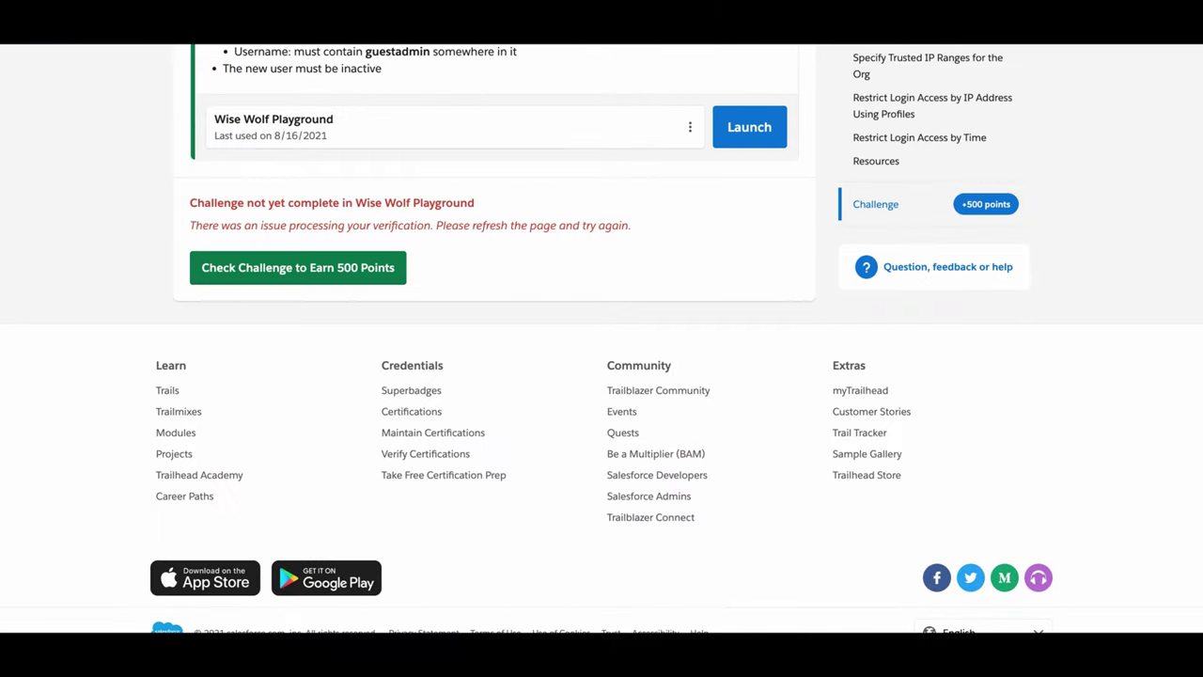
key("ctrl+Left")
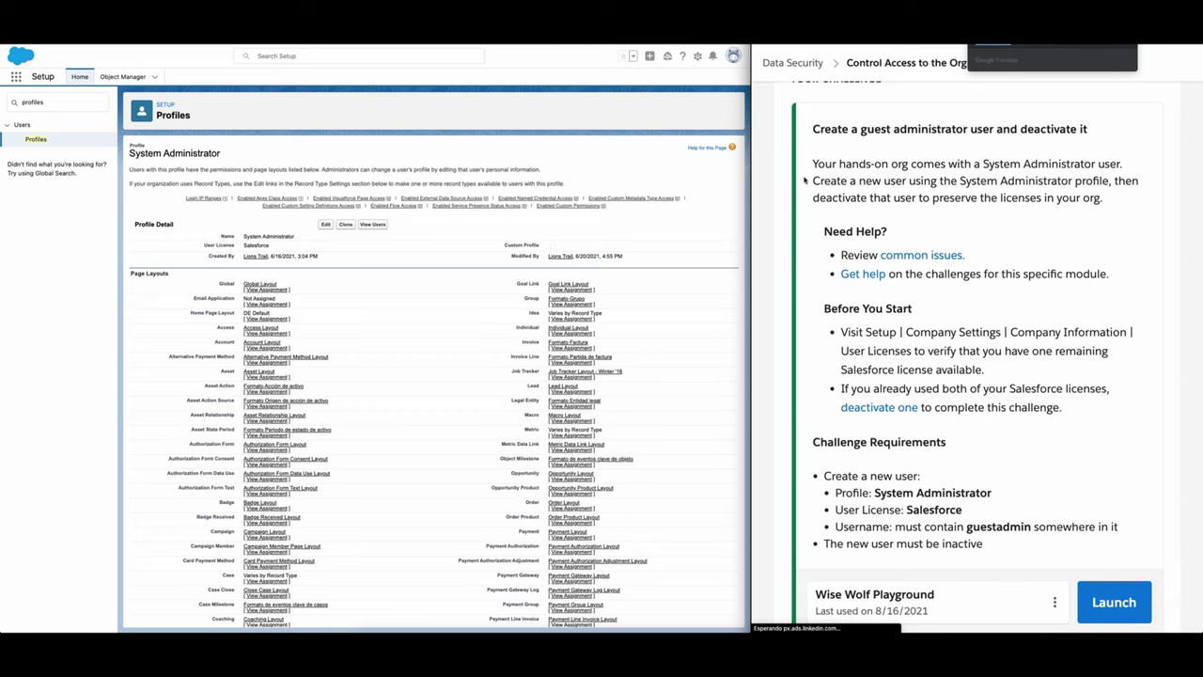
scroll(910, 470, "down", 3)
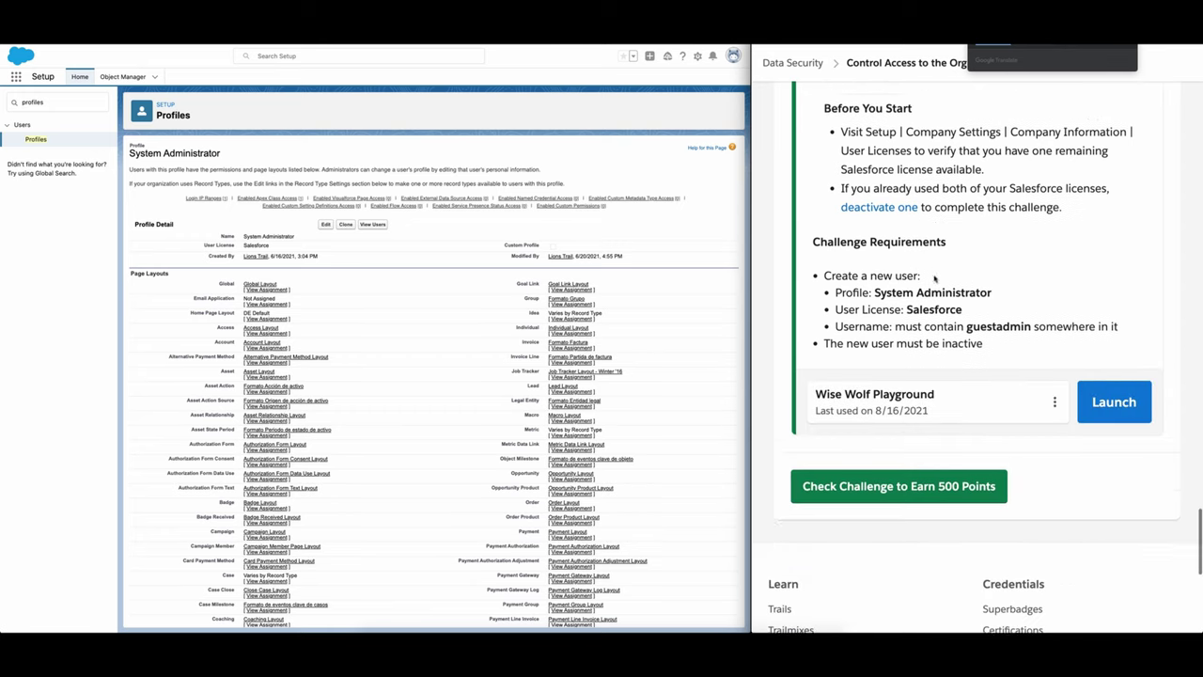
Step: Re-check the challenge to earn 500 points, dismiss Assessment Complete, and return to the top
left_click(883, 477)
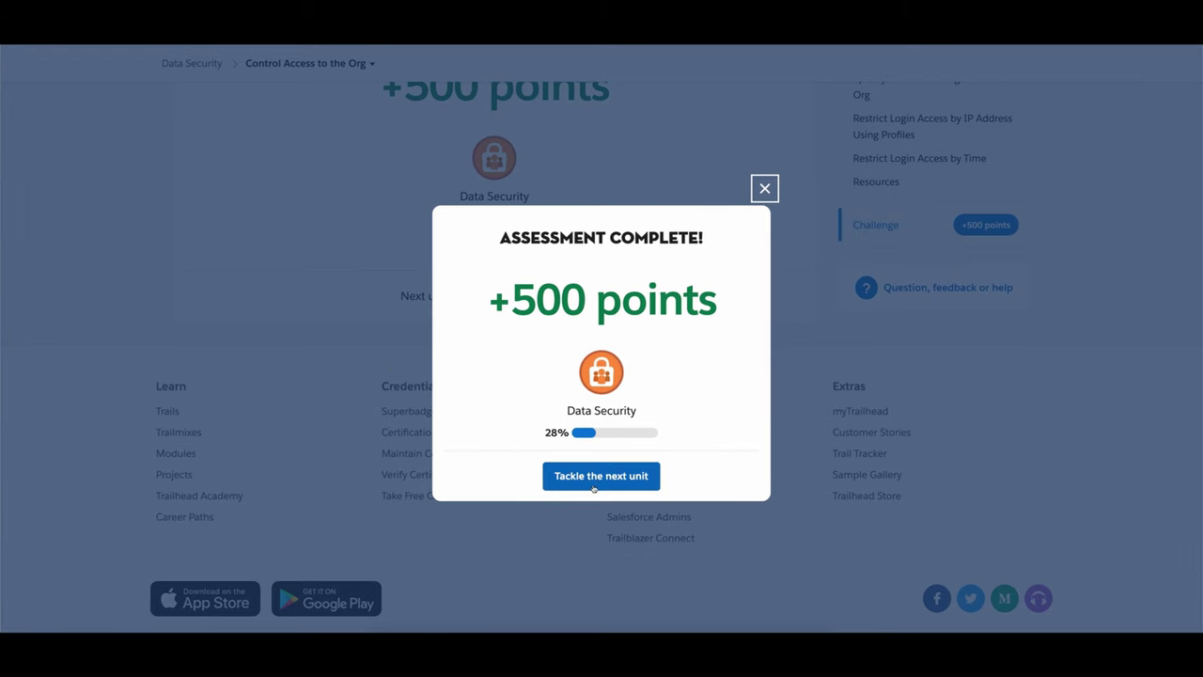
left_click(765, 189)
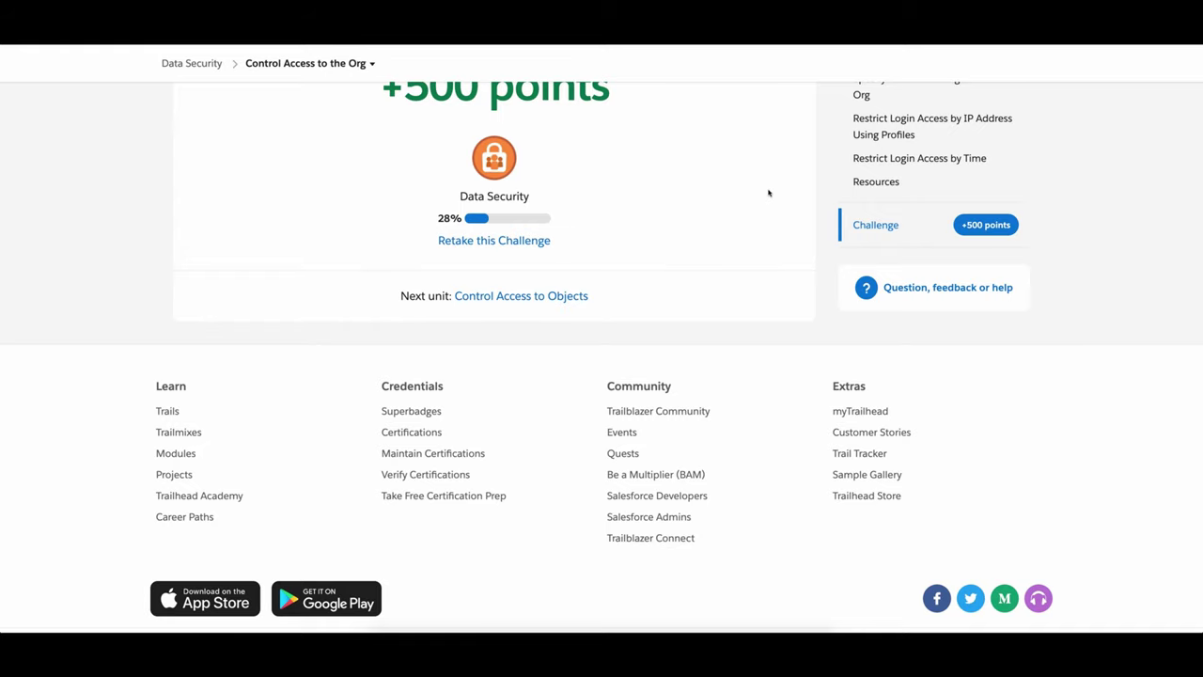
scroll(574, 220, "up", 3)
scroll(574, 216, "up", 15)
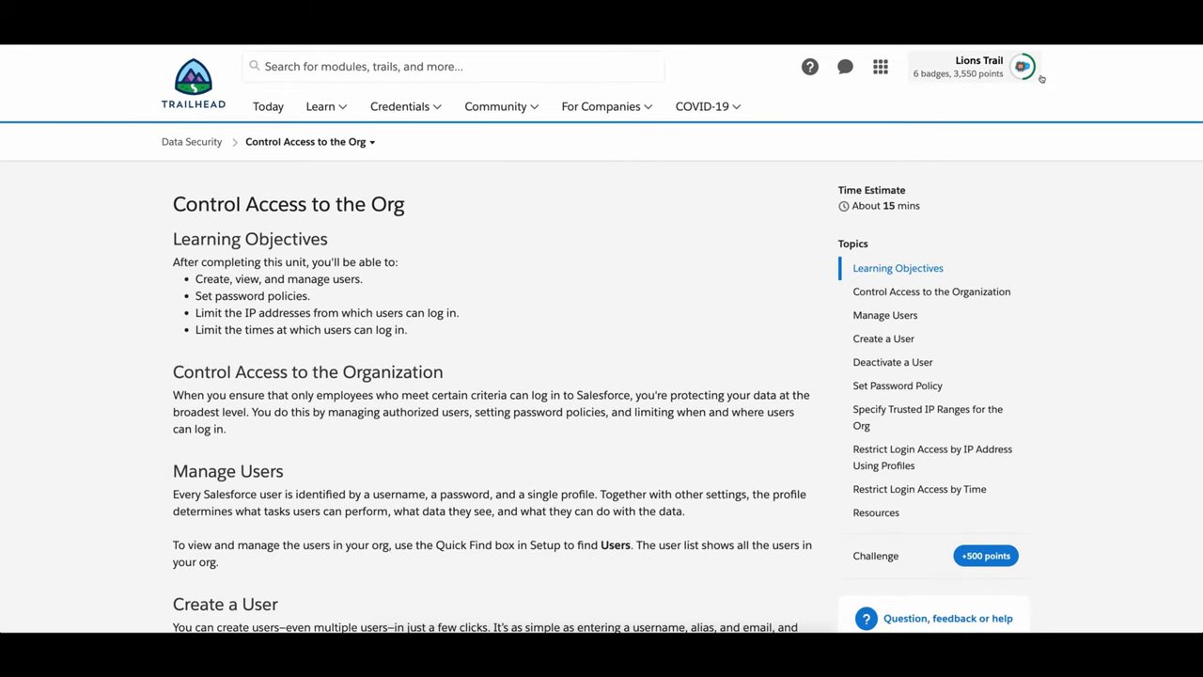
Step: From the Trailhead profile menu, go to the hands-on orgs list and return to the Control Access to the Org unit
left_click(959, 68)
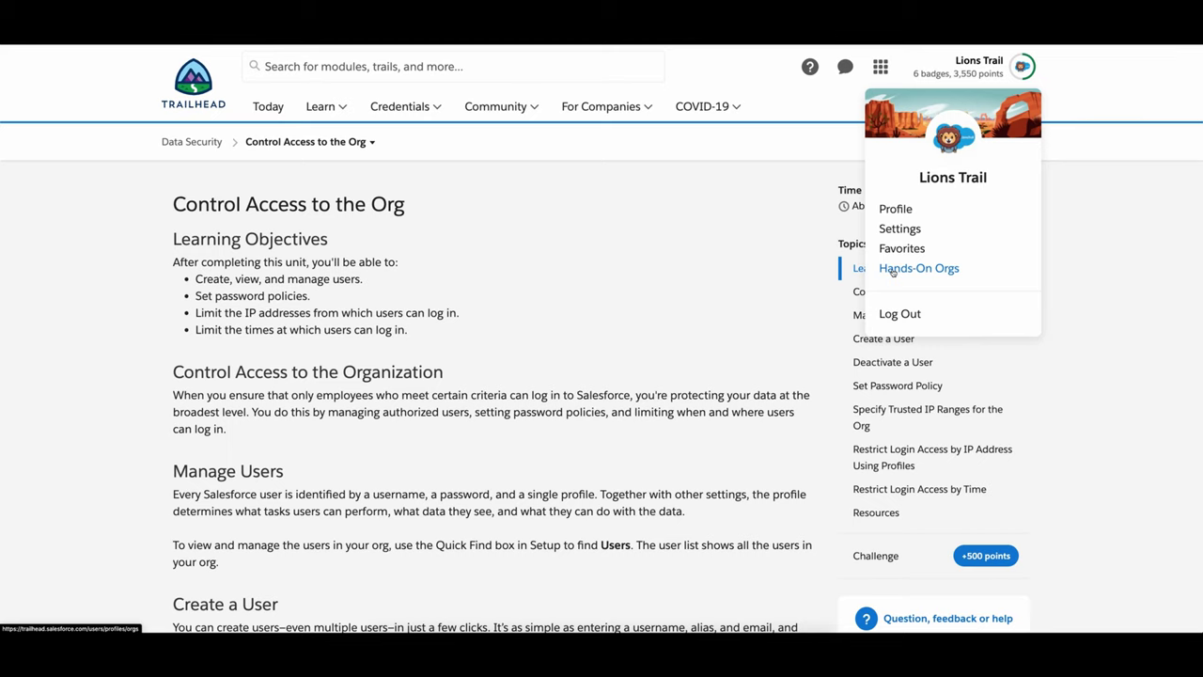
left_click(894, 269)
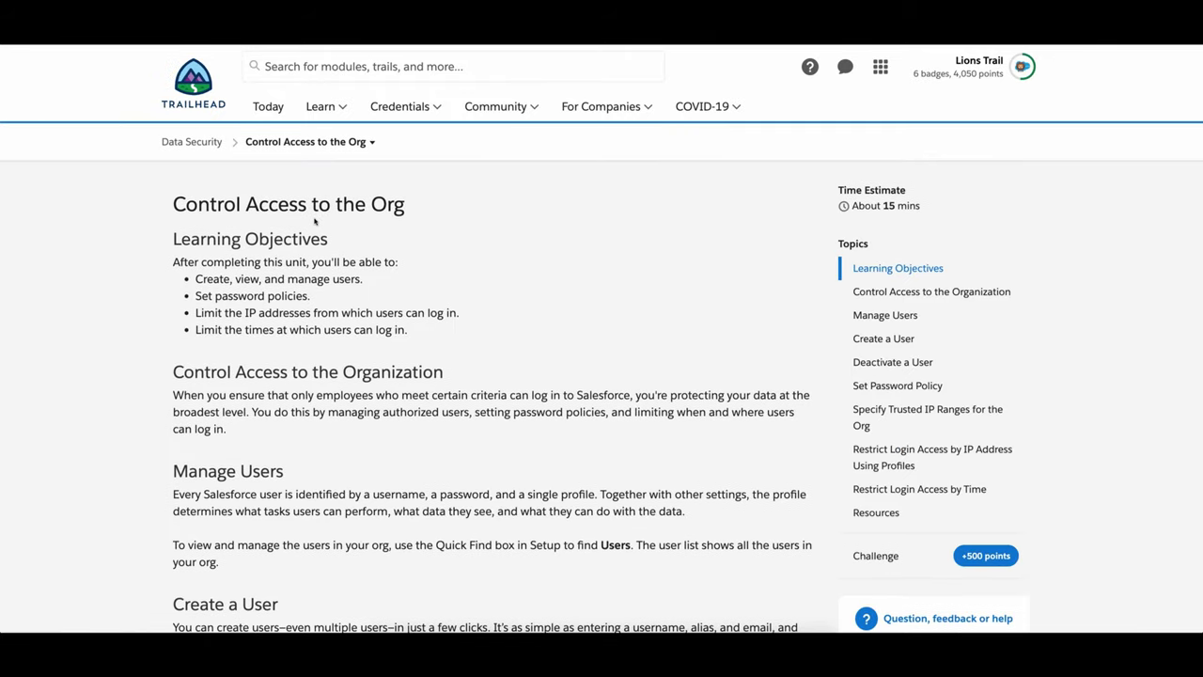
Step: Scroll through the unit's sections down to Assessment Complete +500 points, with Data Security at 28%
scroll(390, 280, "down", 15)
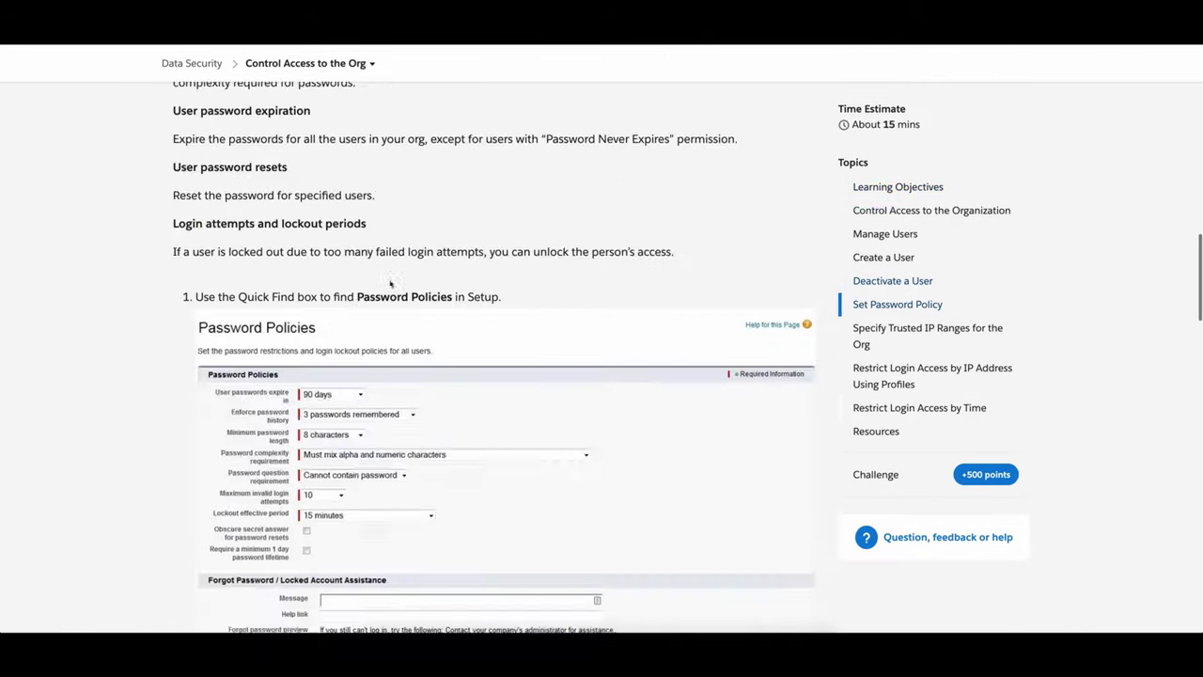
scroll(389, 280, "down", 15)
scroll(391, 282, "up", 5)
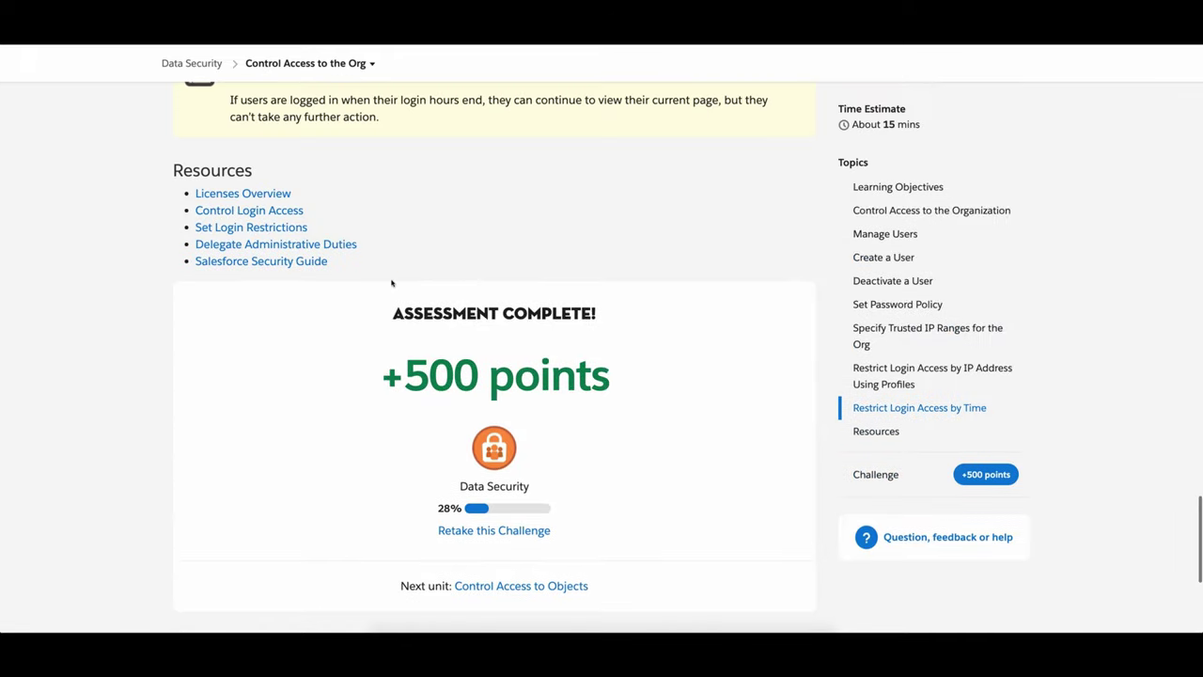
scroll(392, 282, "up", 15)
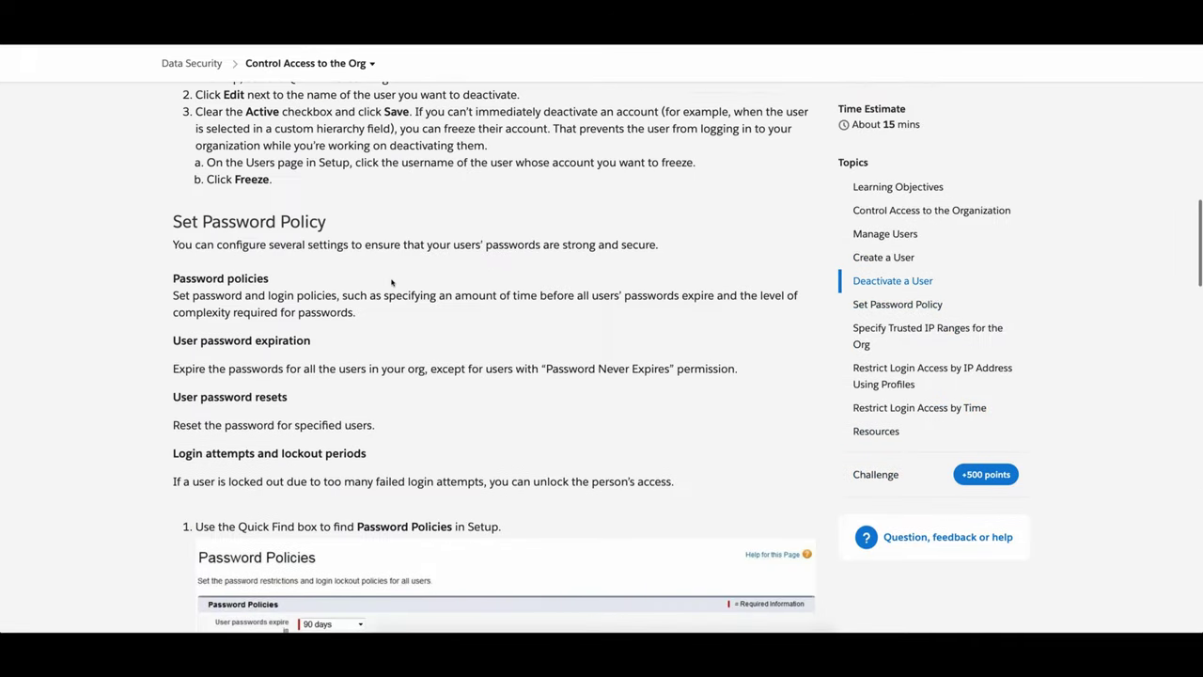
scroll(391, 282, "down", 9)
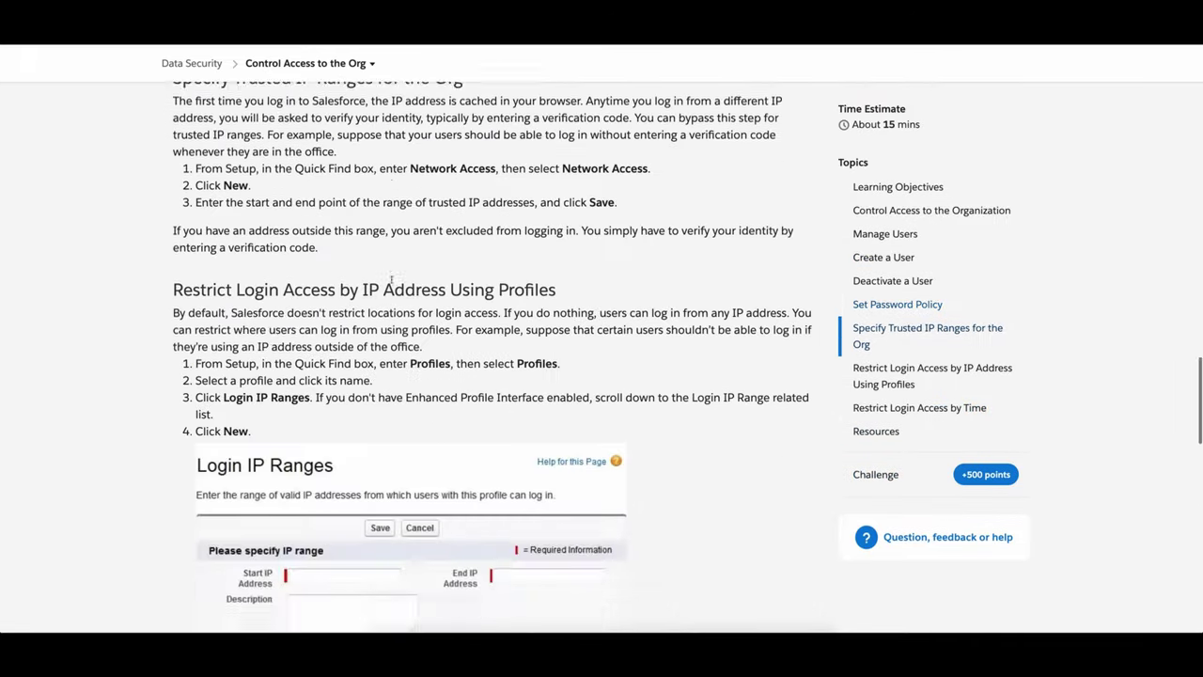
scroll(391, 282, "down", 10)
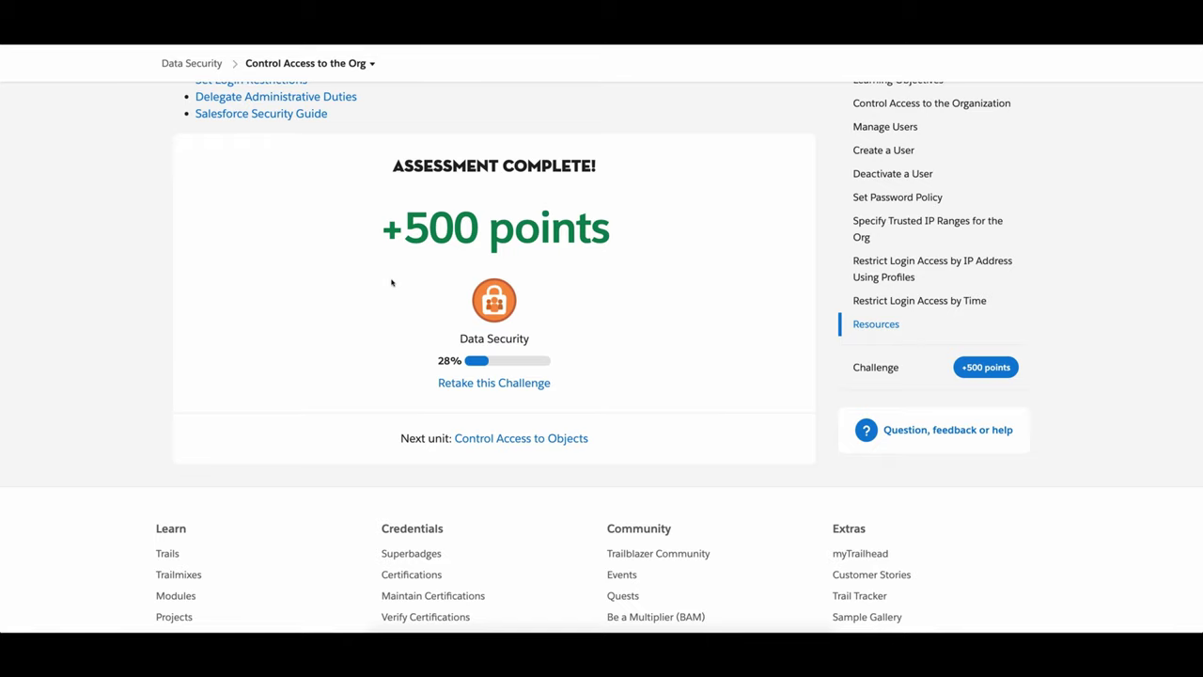
scroll(391, 282, "up", 20)
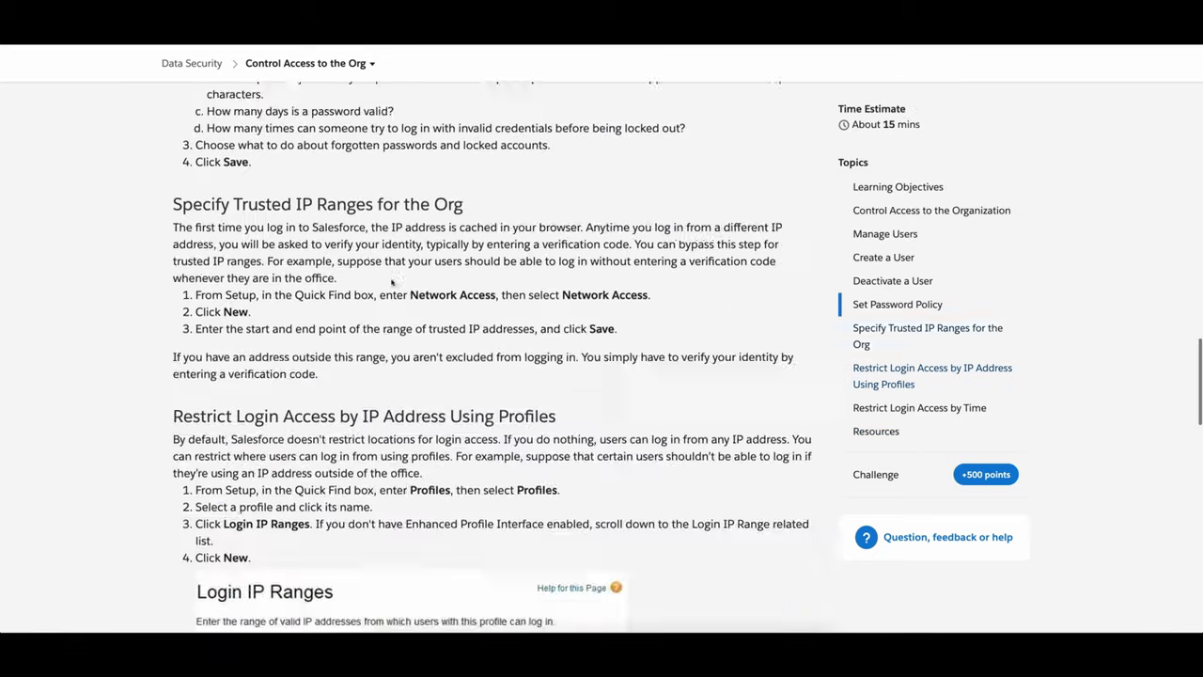
scroll(391, 282, "down", 4)
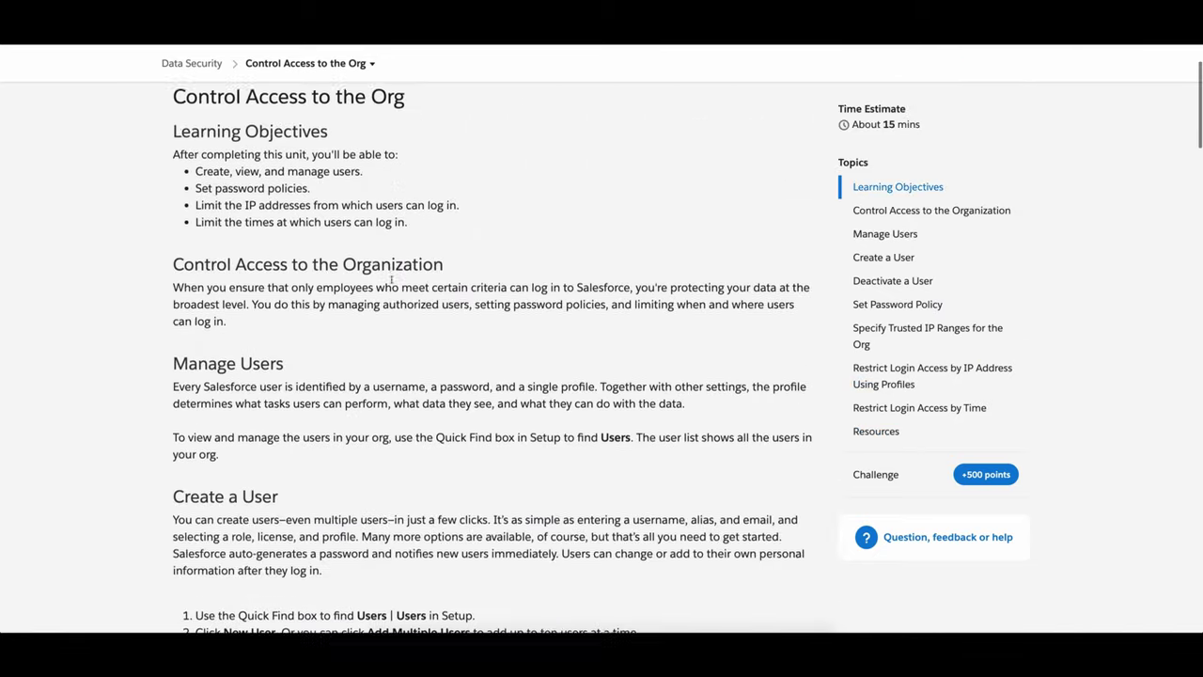
scroll(391, 282, "down", 4)
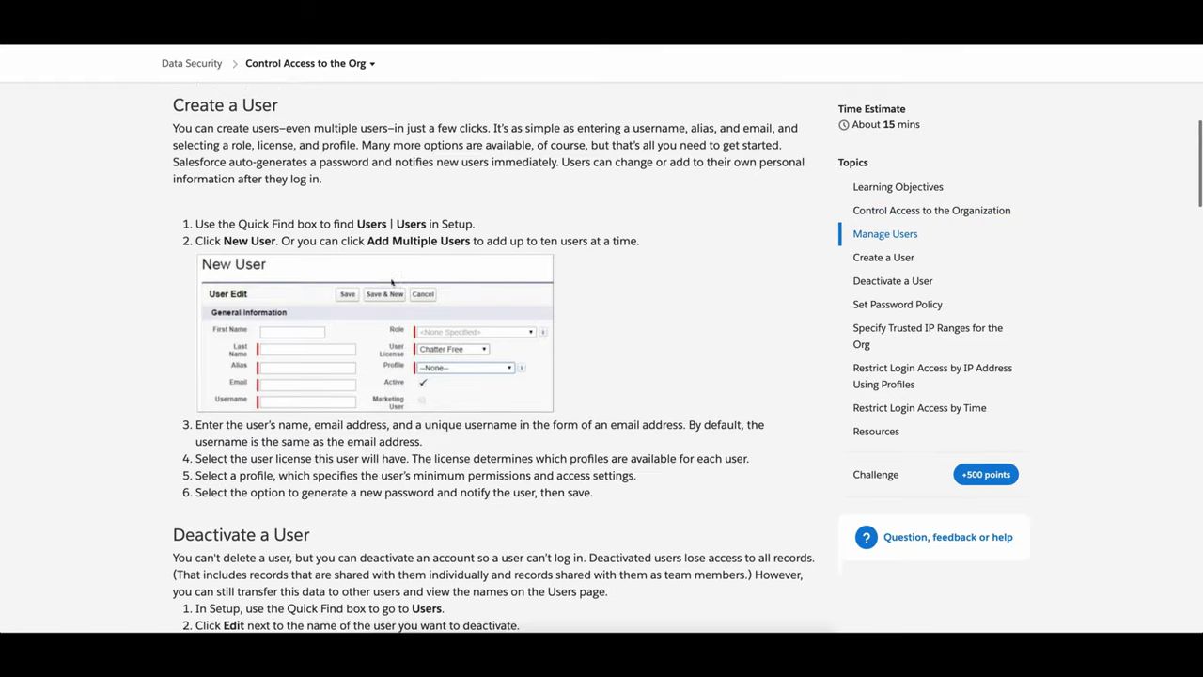
scroll(391, 280, "down", 3)
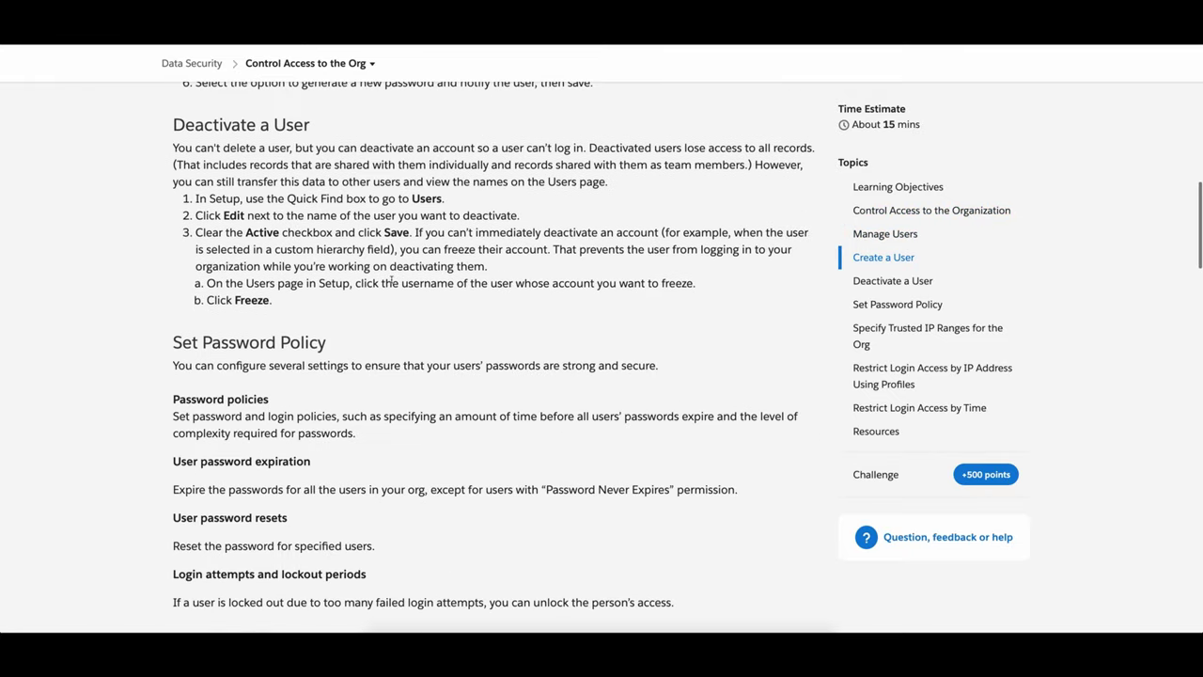
scroll(391, 281, "down", 2)
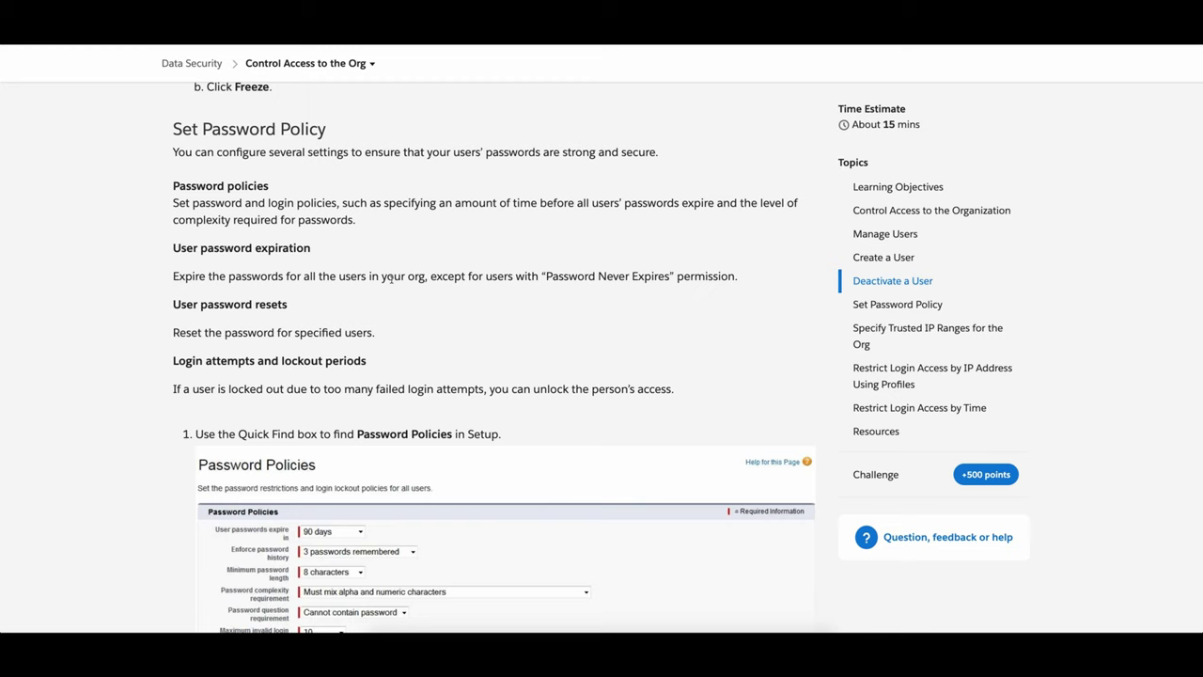
scroll(391, 281, "down", 3)
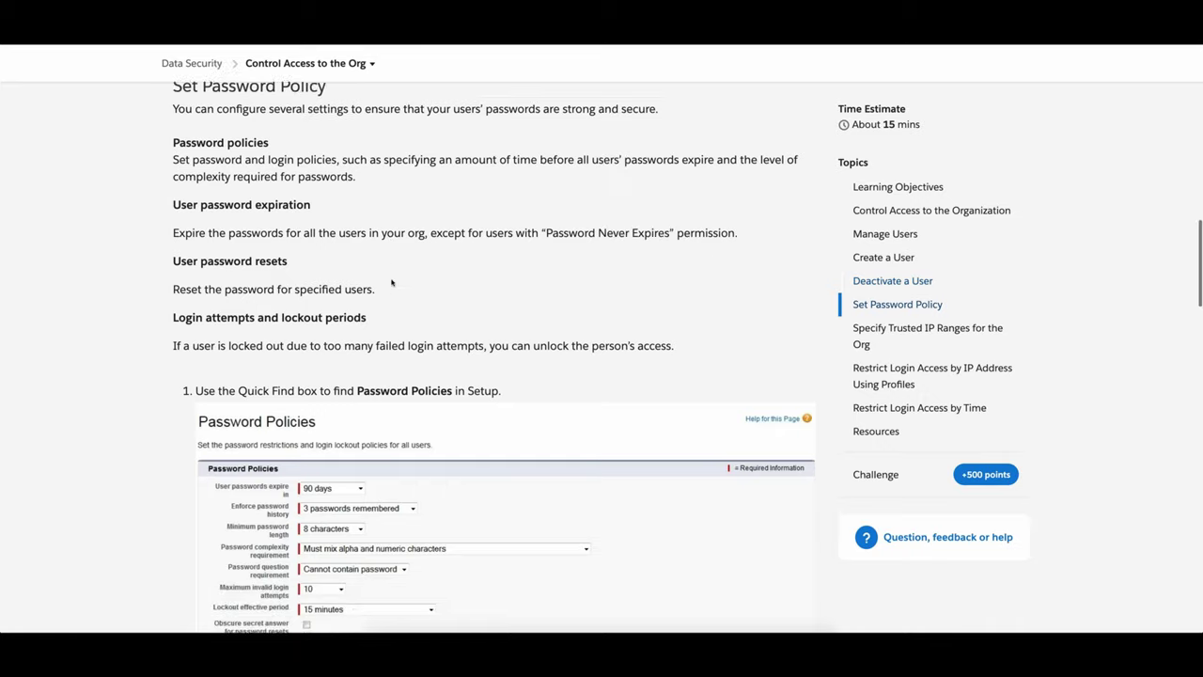
scroll(391, 282, "down", 1)
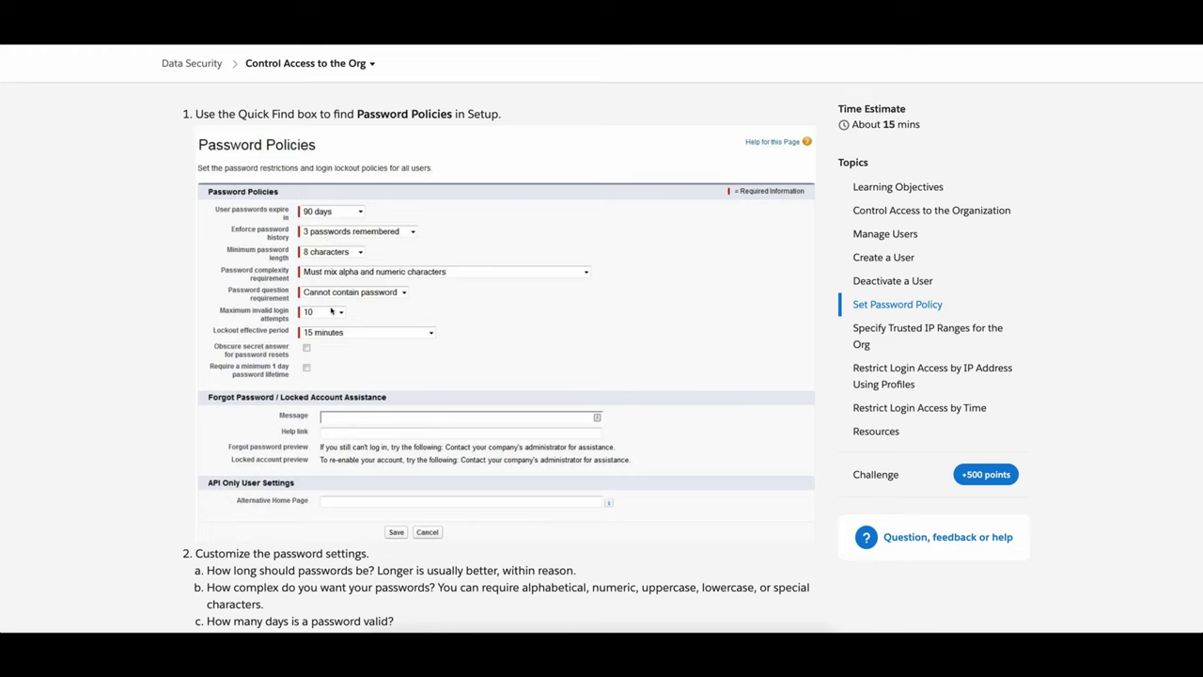
scroll(339, 310, "down", 1)
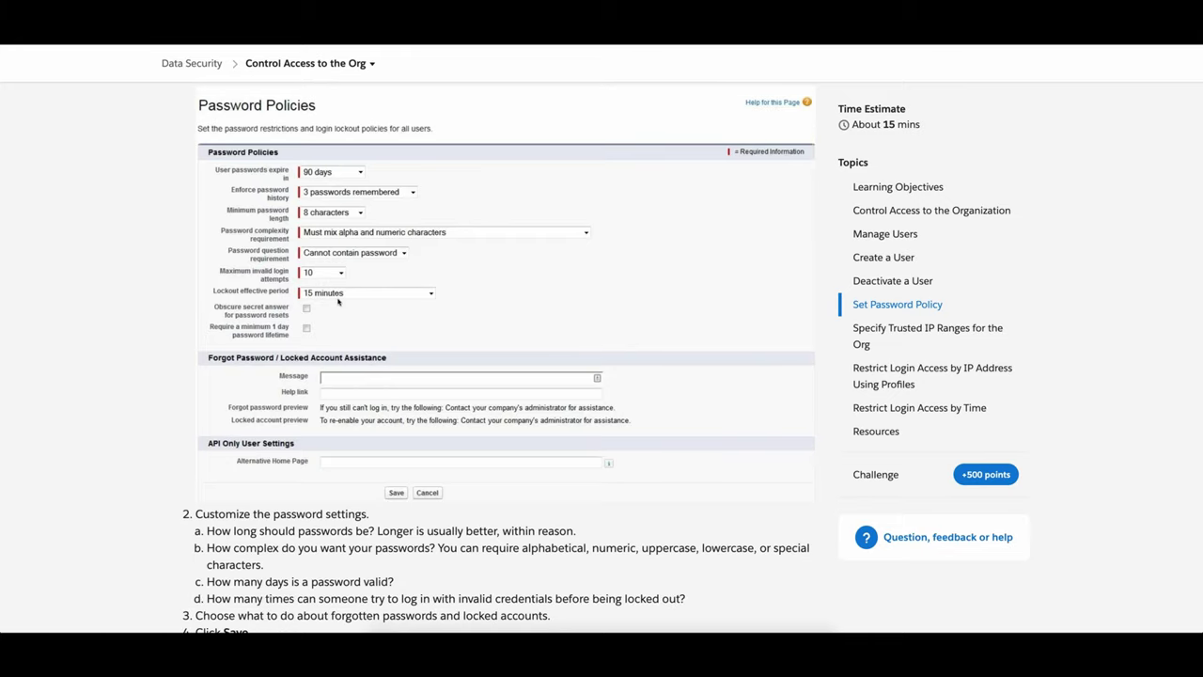
scroll(301, 273, "down", 4)
scroll(252, 273, "down", 1)
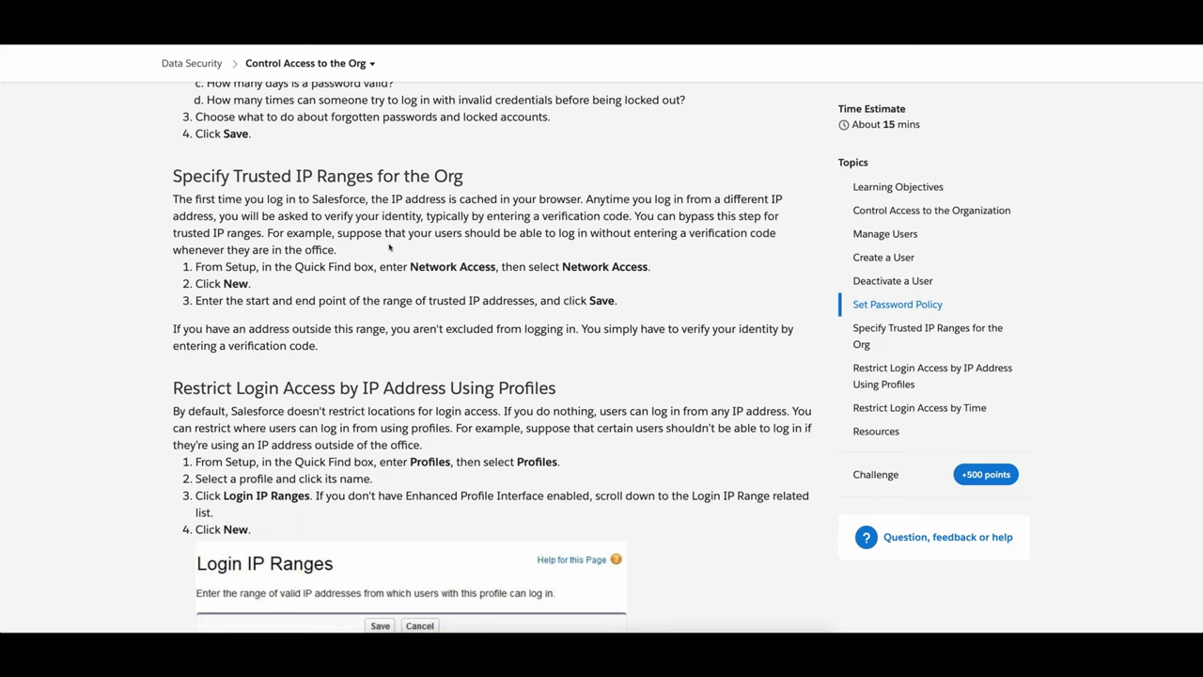
scroll(391, 247, "down", 1)
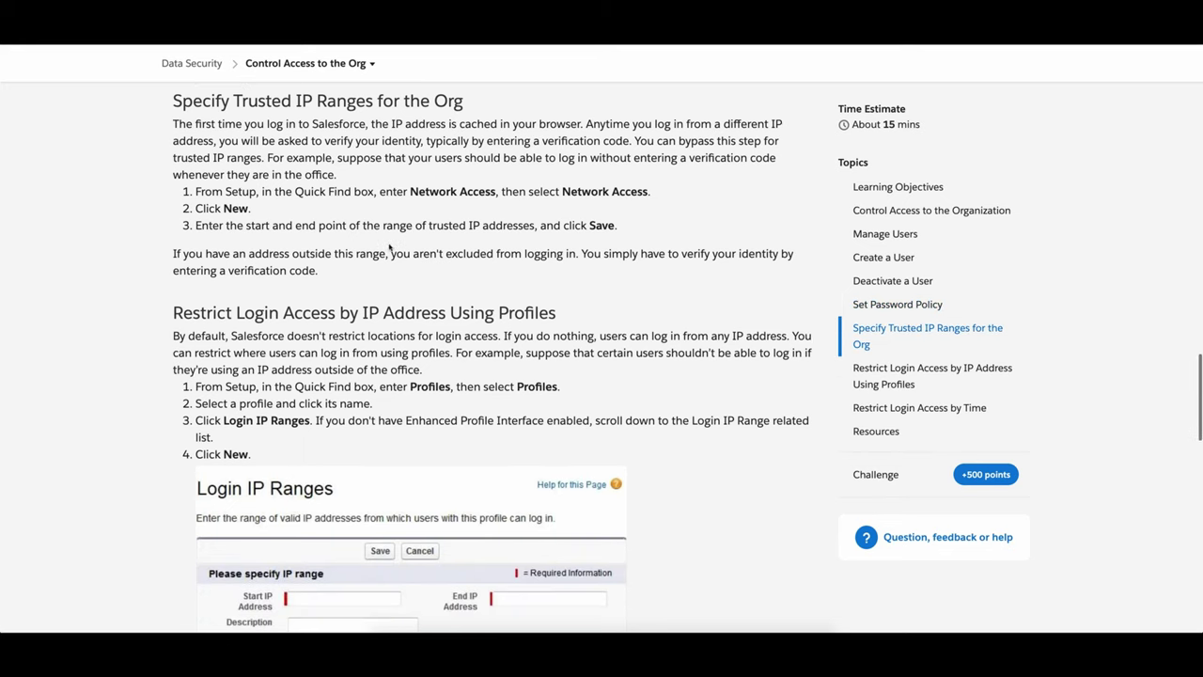
scroll(341, 306, "down", 3)
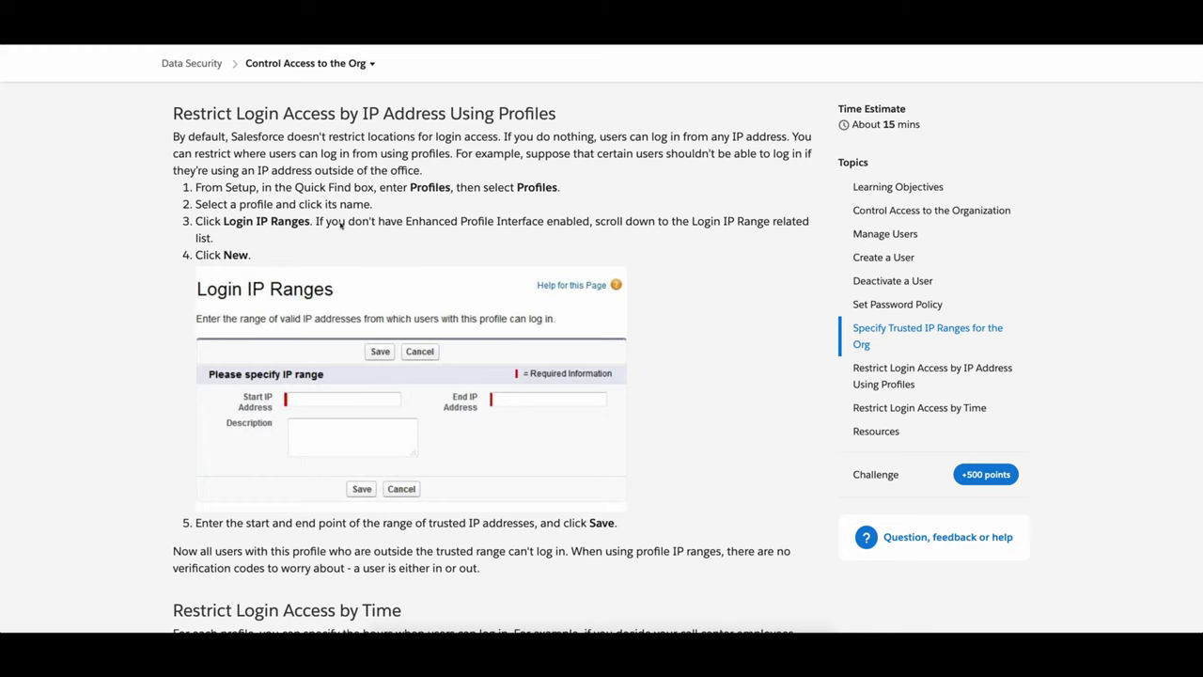
scroll(389, 215, "down", 5)
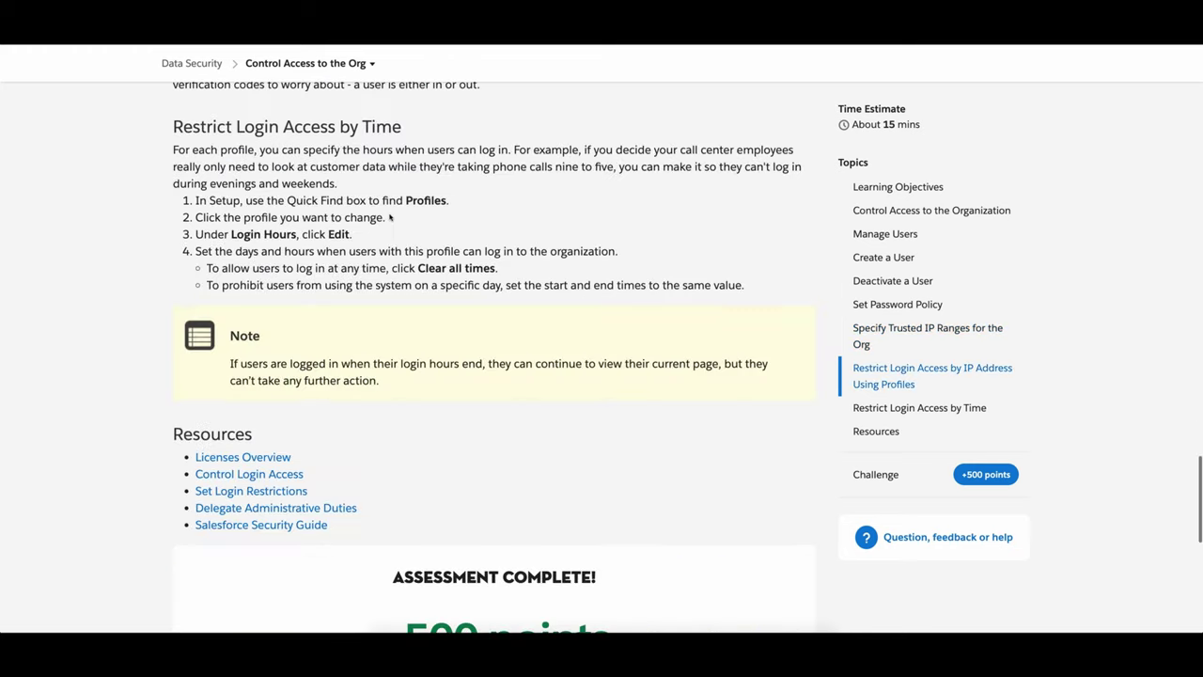
scroll(389, 218, "up", 2)
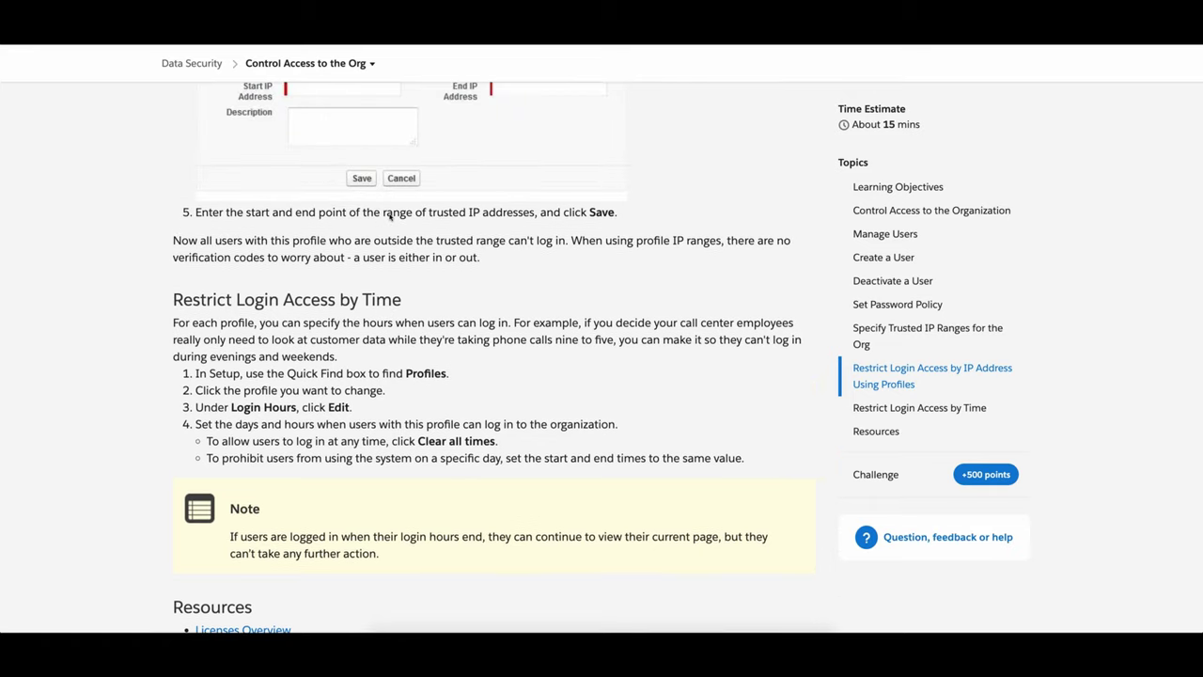
scroll(389, 214, "down", 1)
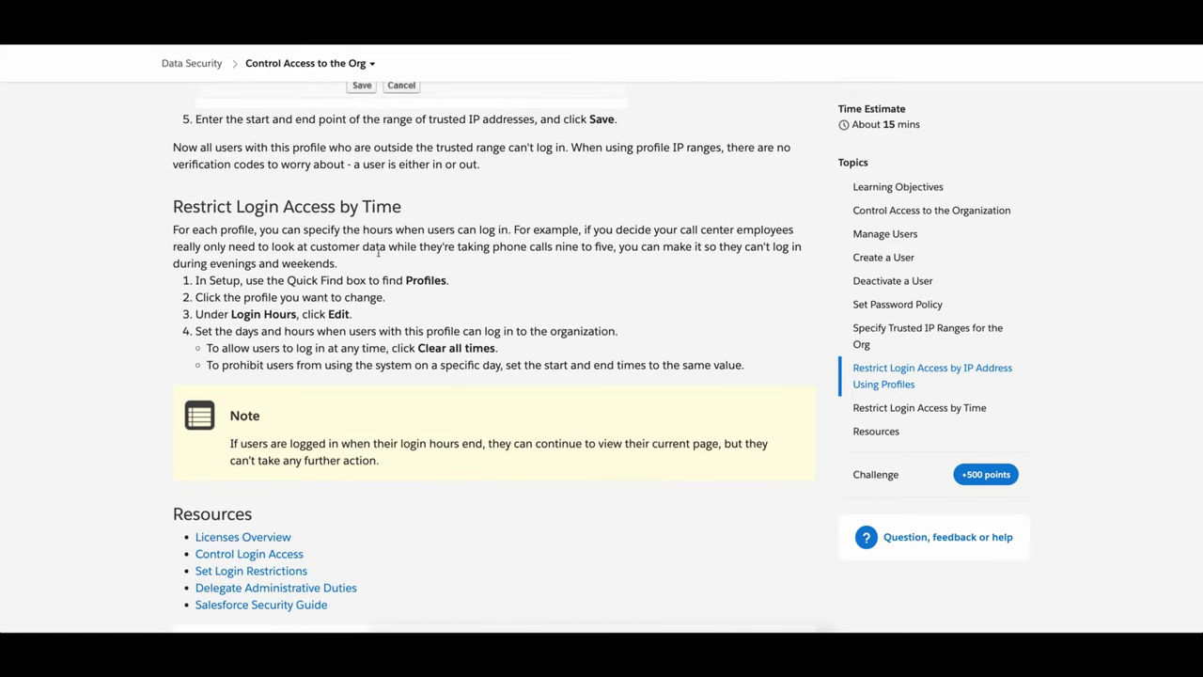
scroll(379, 252, "down", 1)
scroll(377, 255, "down", 6)
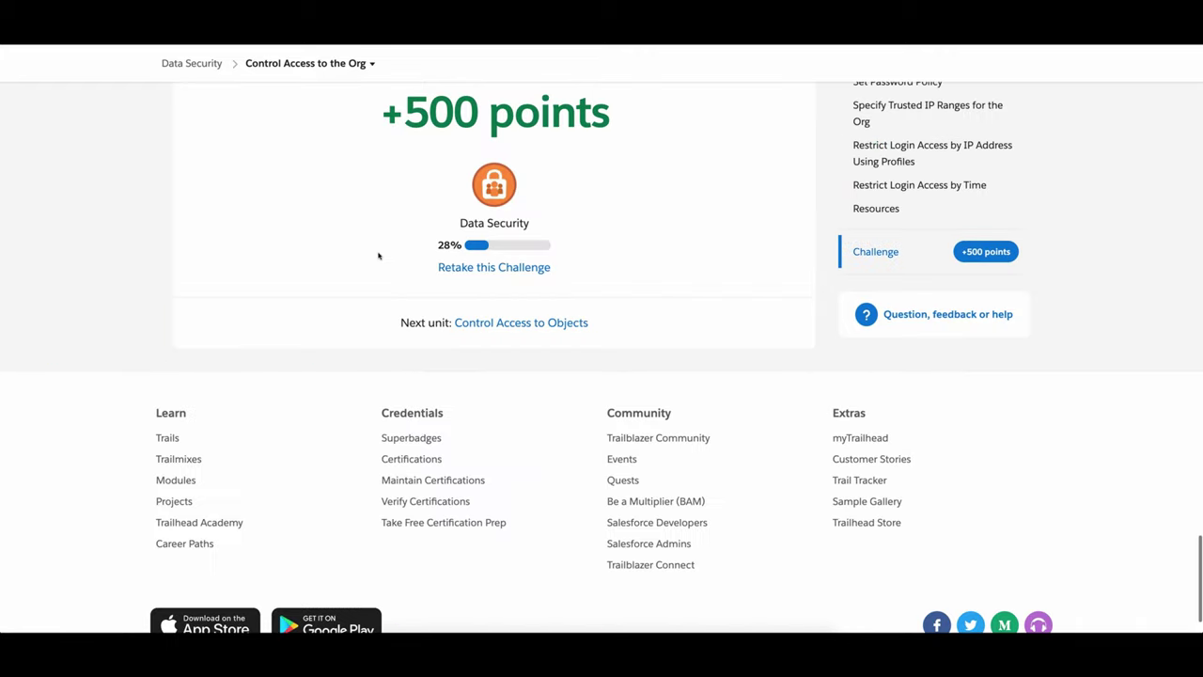
scroll(379, 256, "up", 1)
scroll(379, 256, "up", 2)
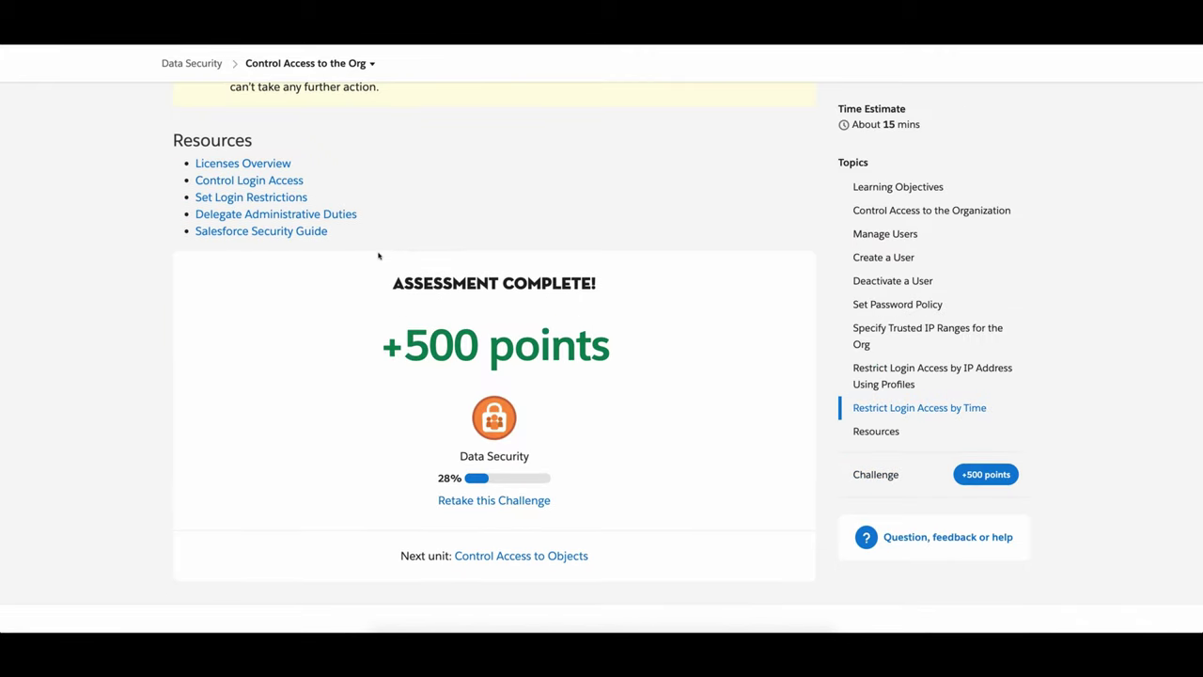